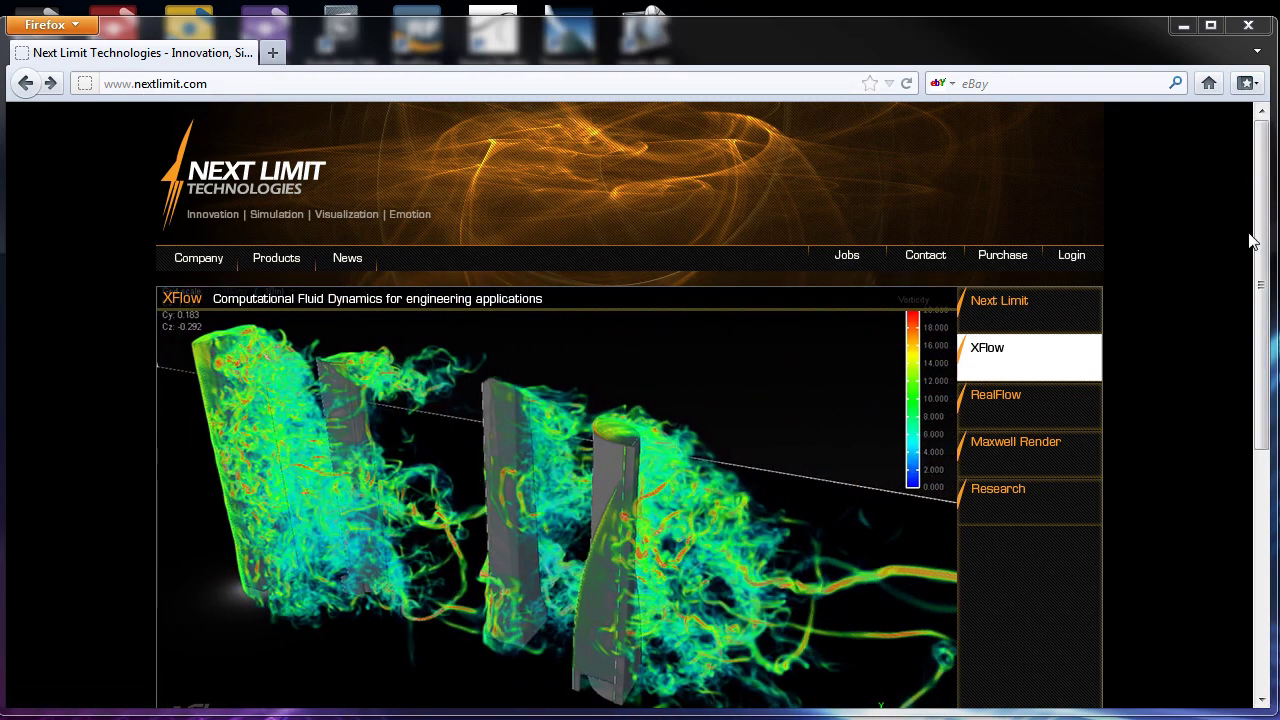
pyautogui.moveTo(1256, 240); pyautogui.dragTo(1077, 284)
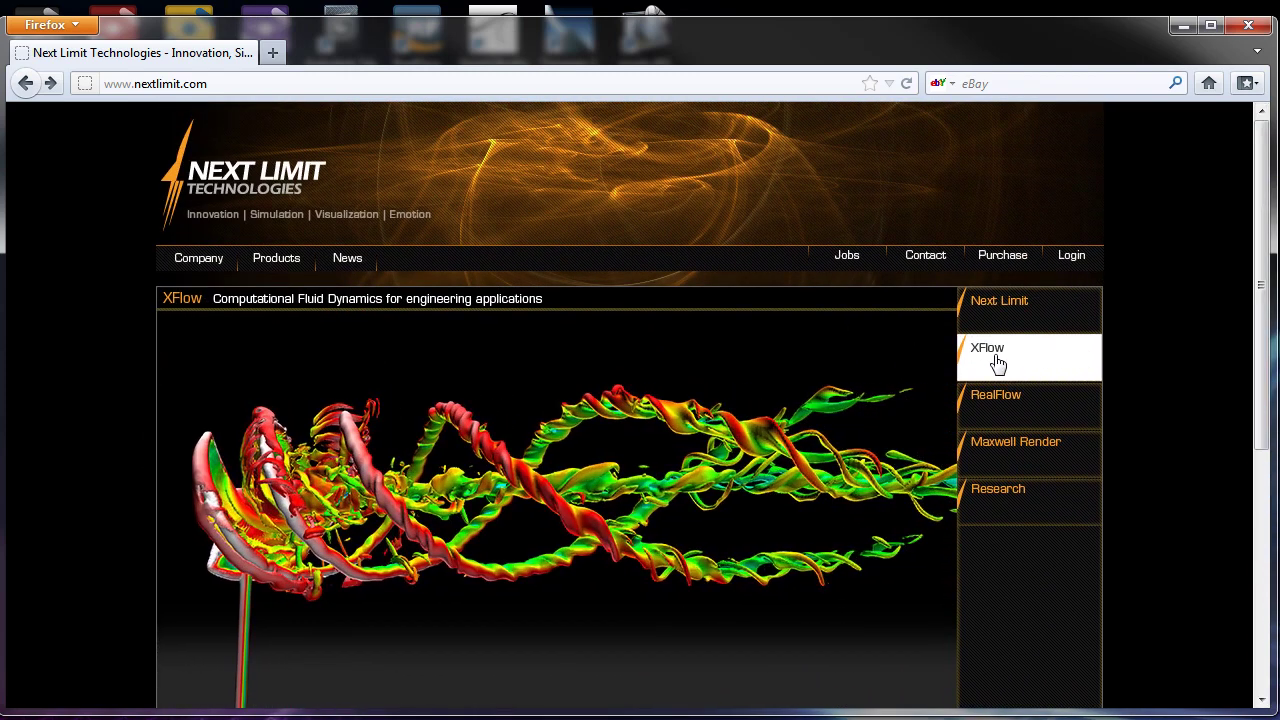
pyautogui.click(1030, 405)
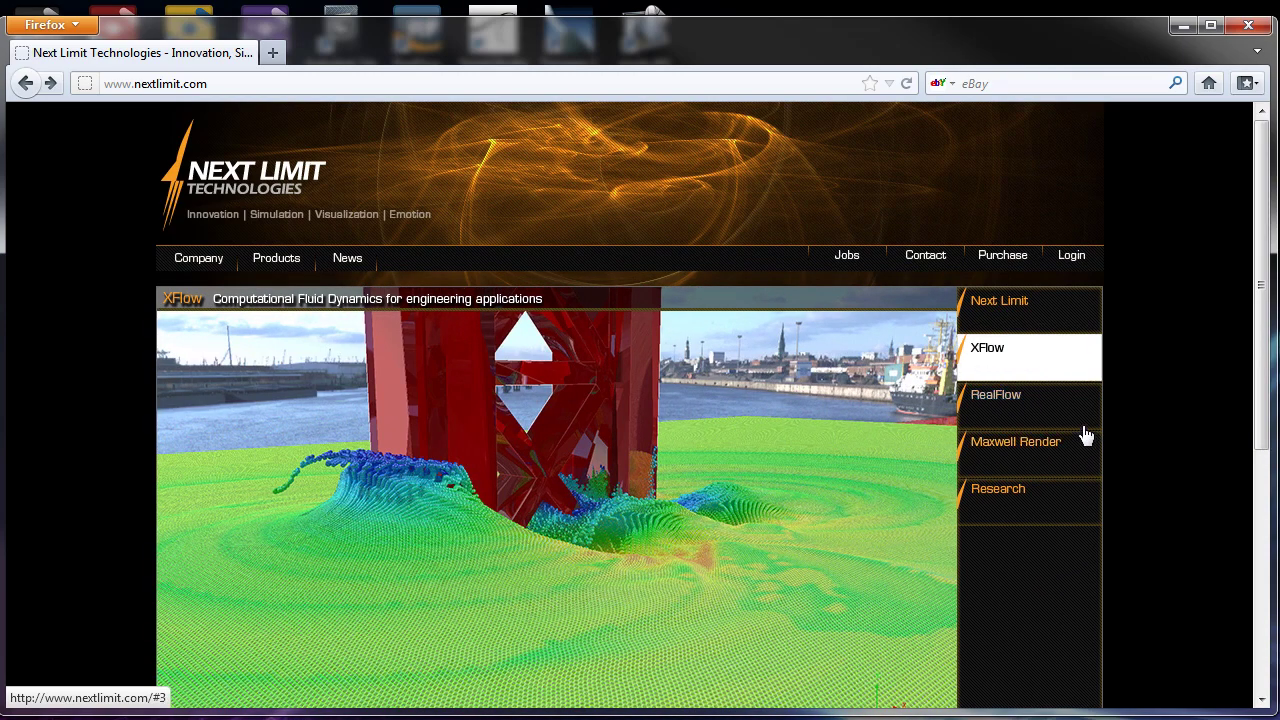
pyautogui.click(998, 362)
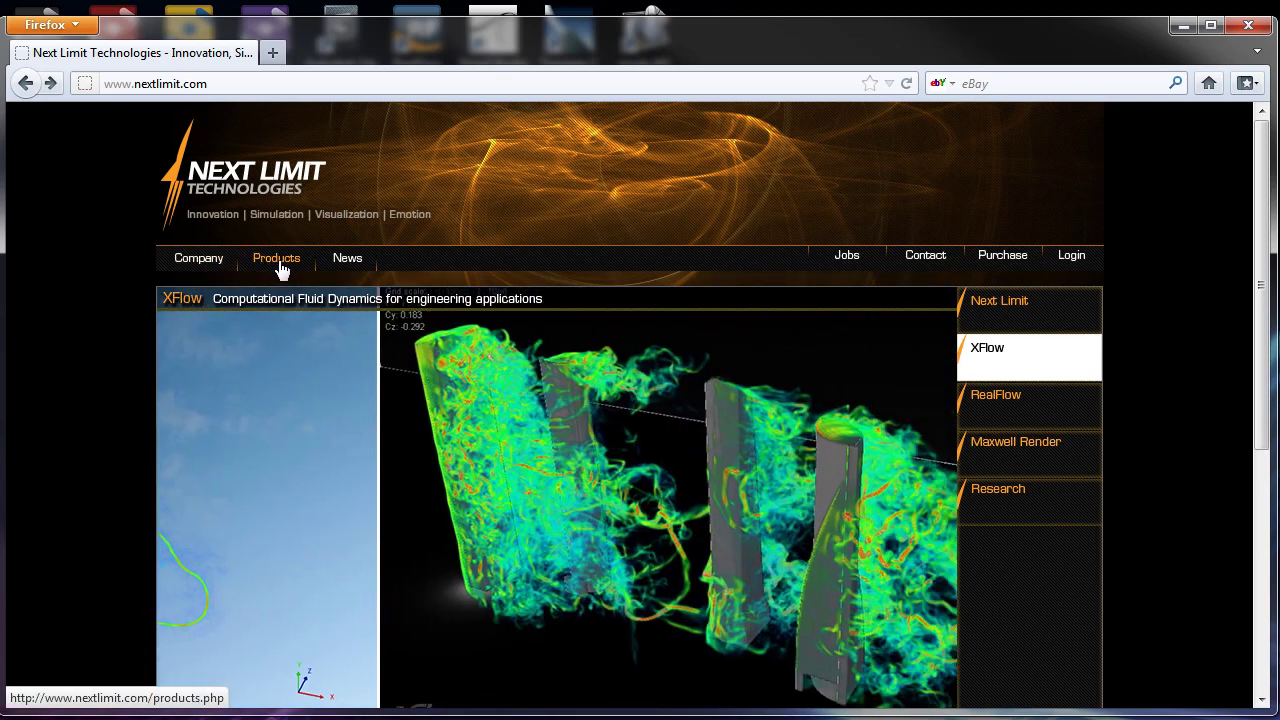
# Step: Open the Next Limit products page and follow the link to the official Maxwell Render website
pyautogui.click(277, 262)
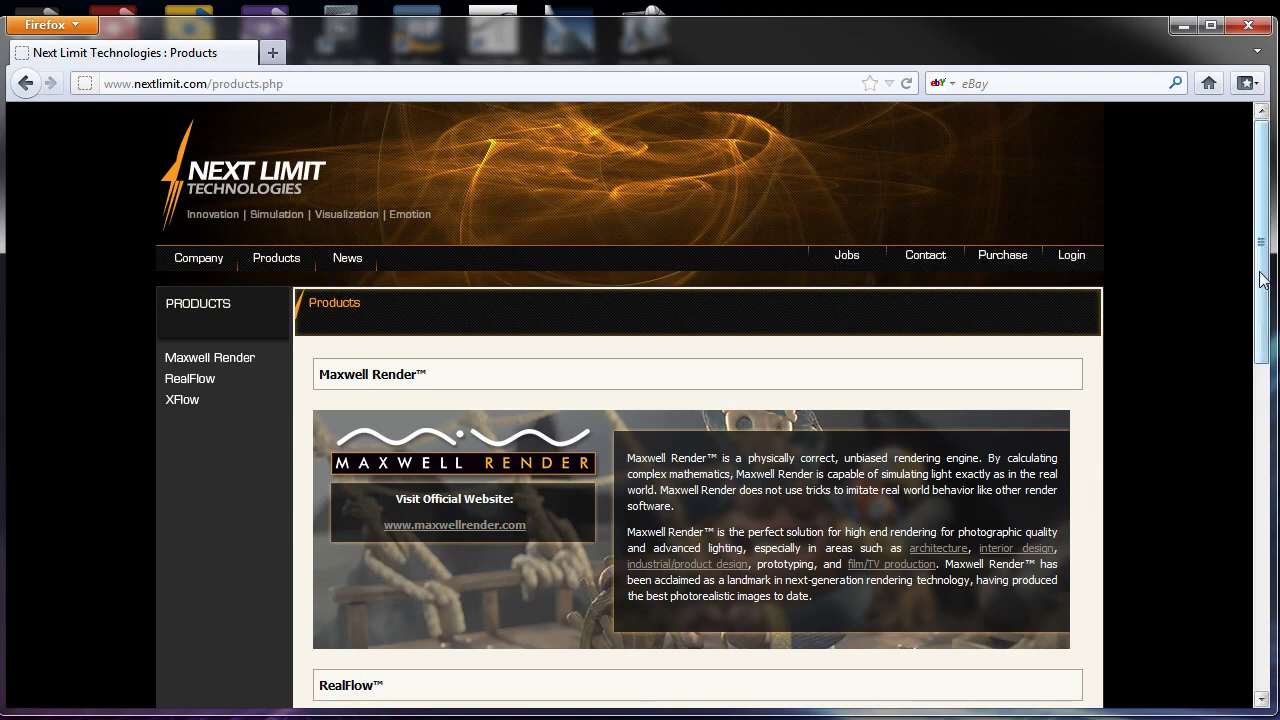
pyautogui.moveTo(1262, 283); pyautogui.dragTo(1151, 286)
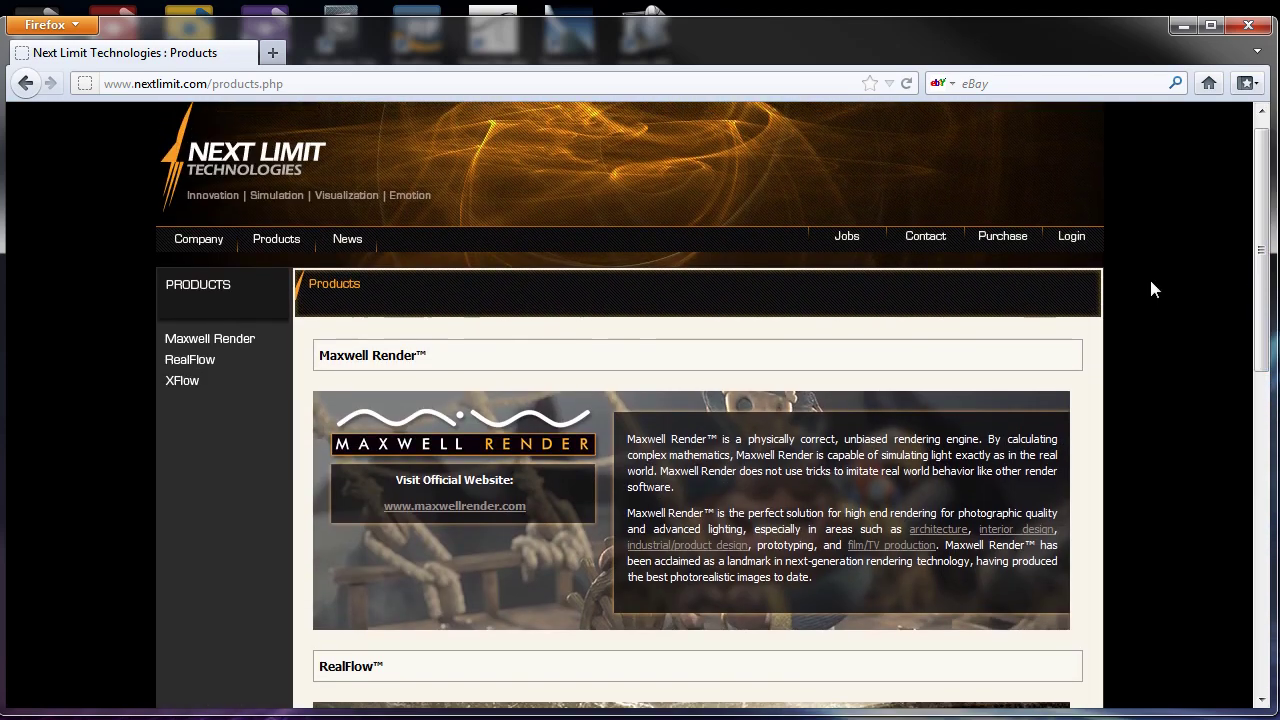
pyautogui.click(450, 505)
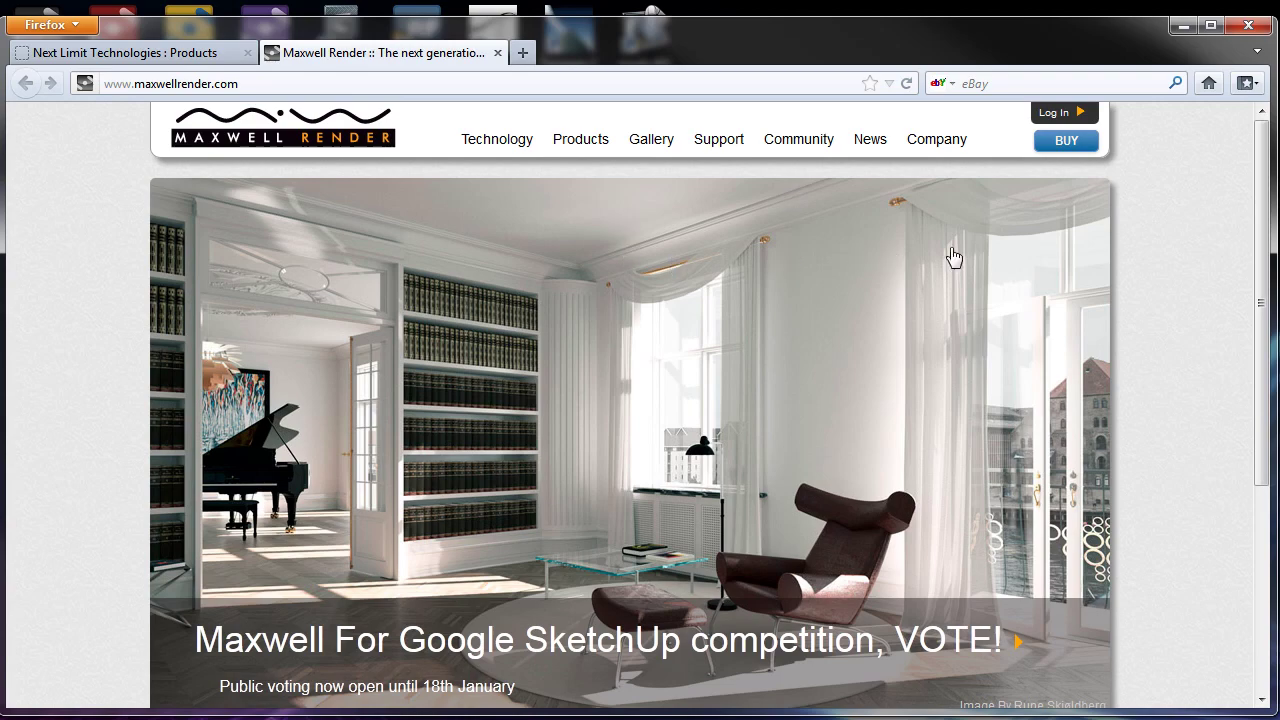
# Step: Open the Maxwell Render Suite product page on the Maxwell Render website
pyautogui.moveTo(1260, 191)
pyautogui.mouseDown()
pyautogui.moveTo(1262, 360)
pyautogui.moveTo(1249, 191)
pyautogui.mouseUp()
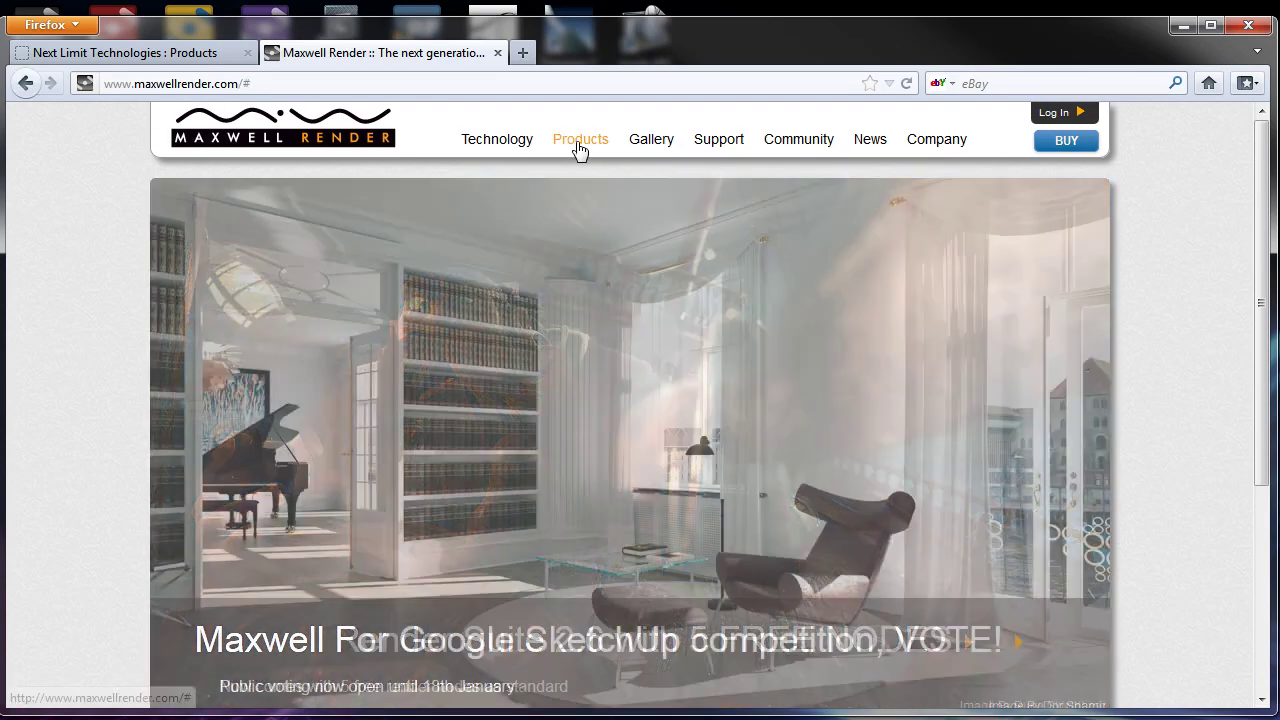
pyautogui.click(578, 146)
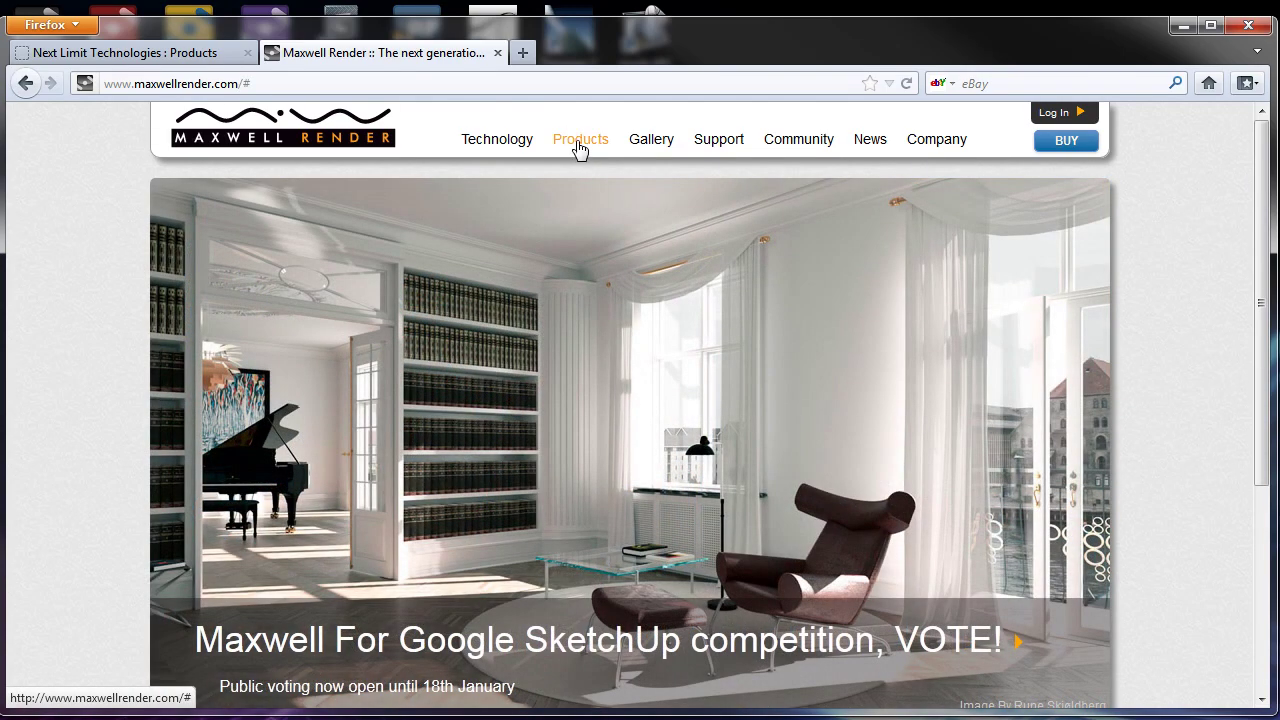
pyautogui.moveTo(583, 146)
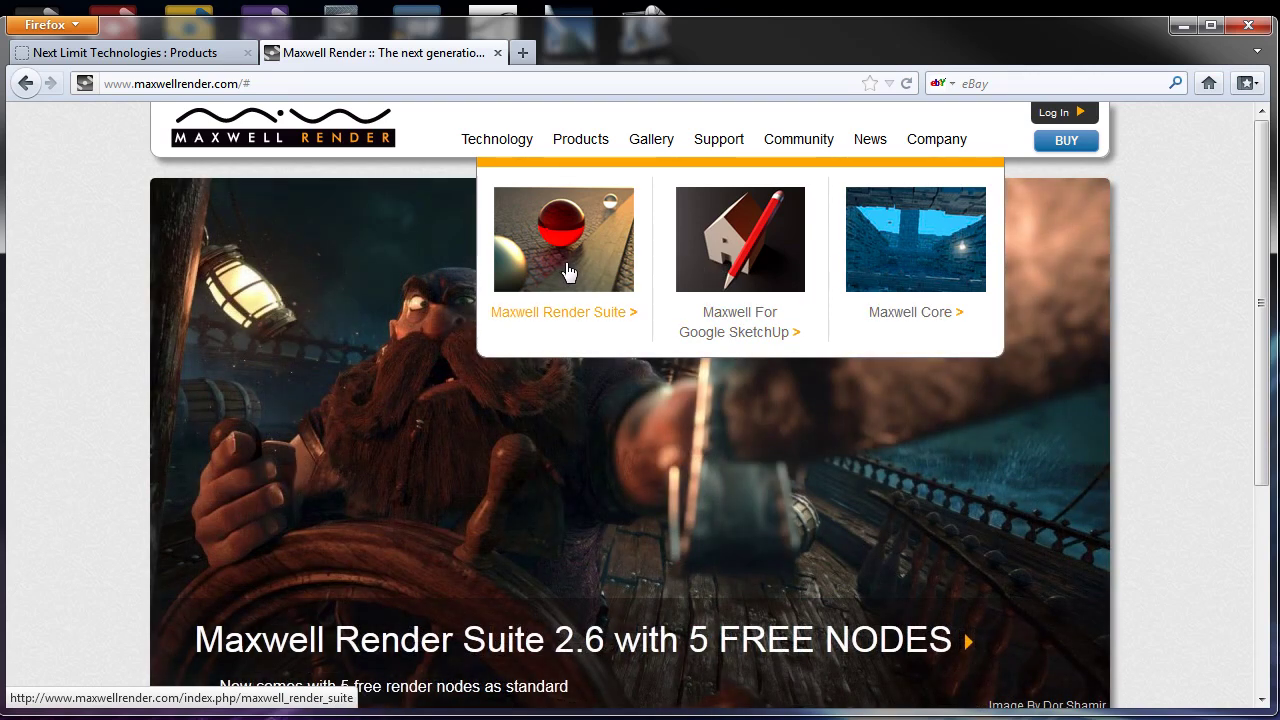
pyautogui.click(567, 270)
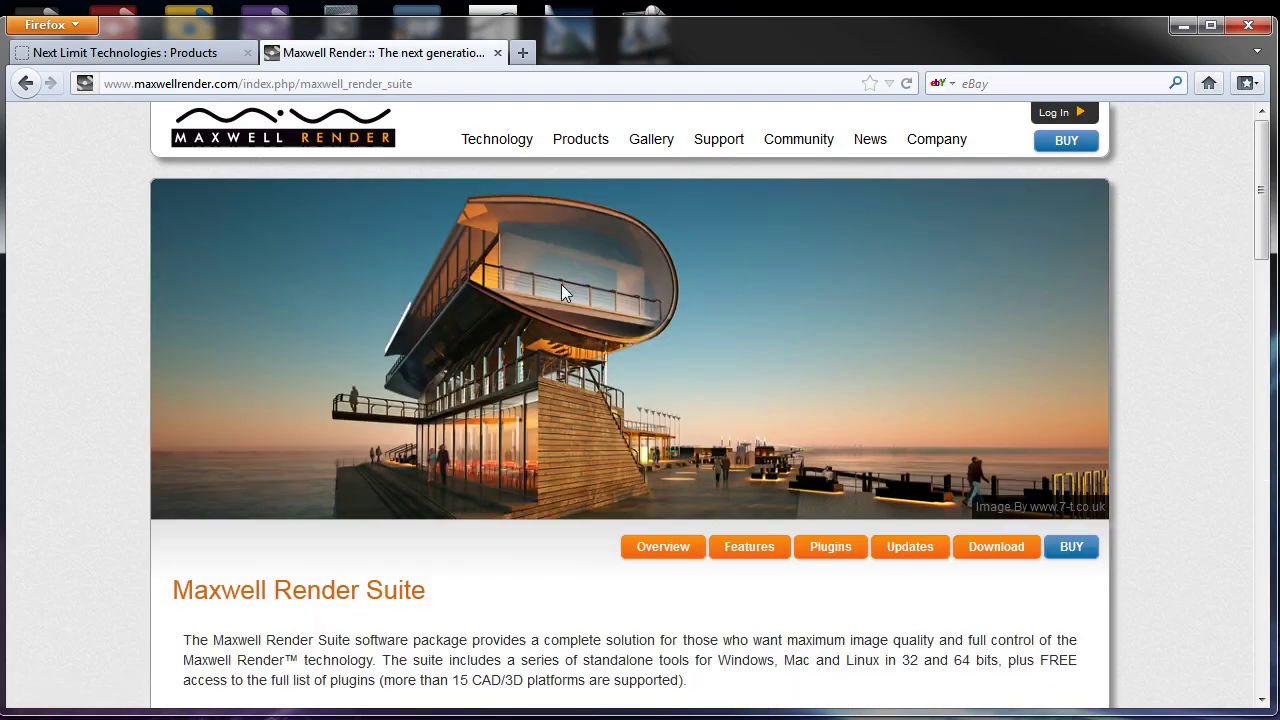
# Step: Read through the Maxwell Render Suite overview down to the related information, and return to its beginning
pyautogui.moveTo(1262, 226); pyautogui.dragTo(1277, 343)
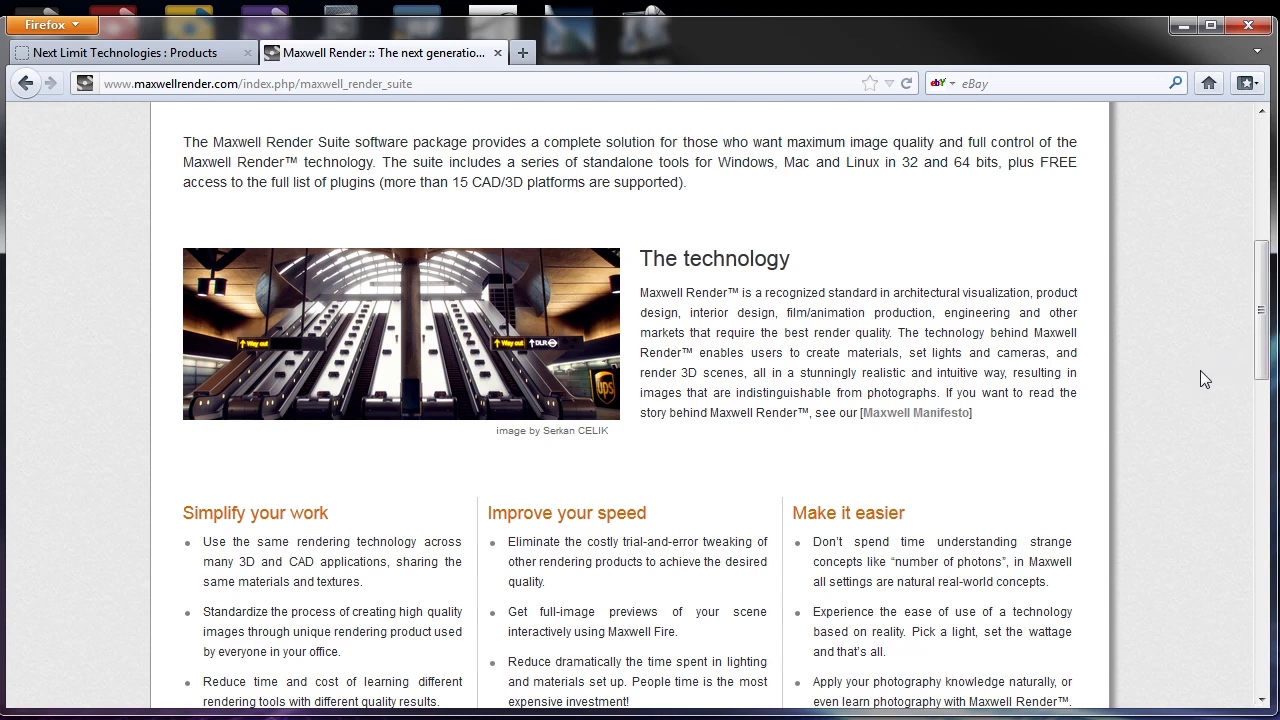
pyautogui.moveTo(1254, 336); pyautogui.dragTo(1224, 641)
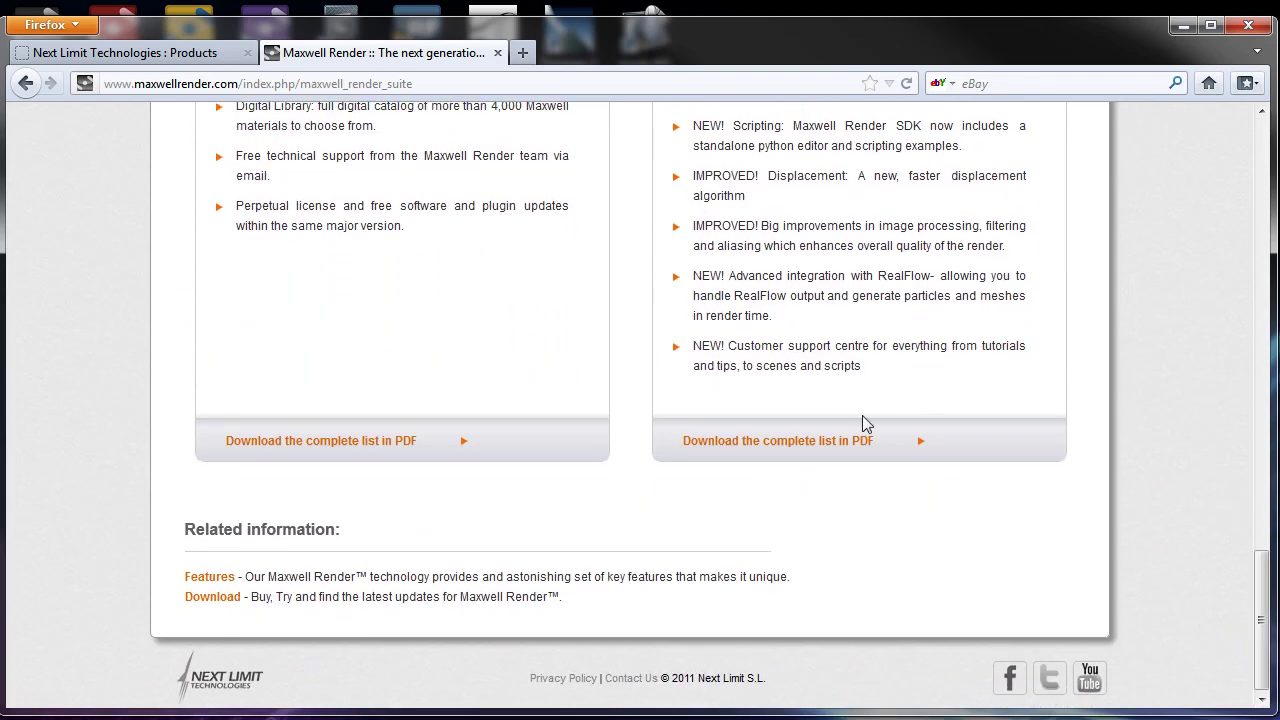
pyautogui.moveTo(1262, 590); pyautogui.dragTo(1262, 175)
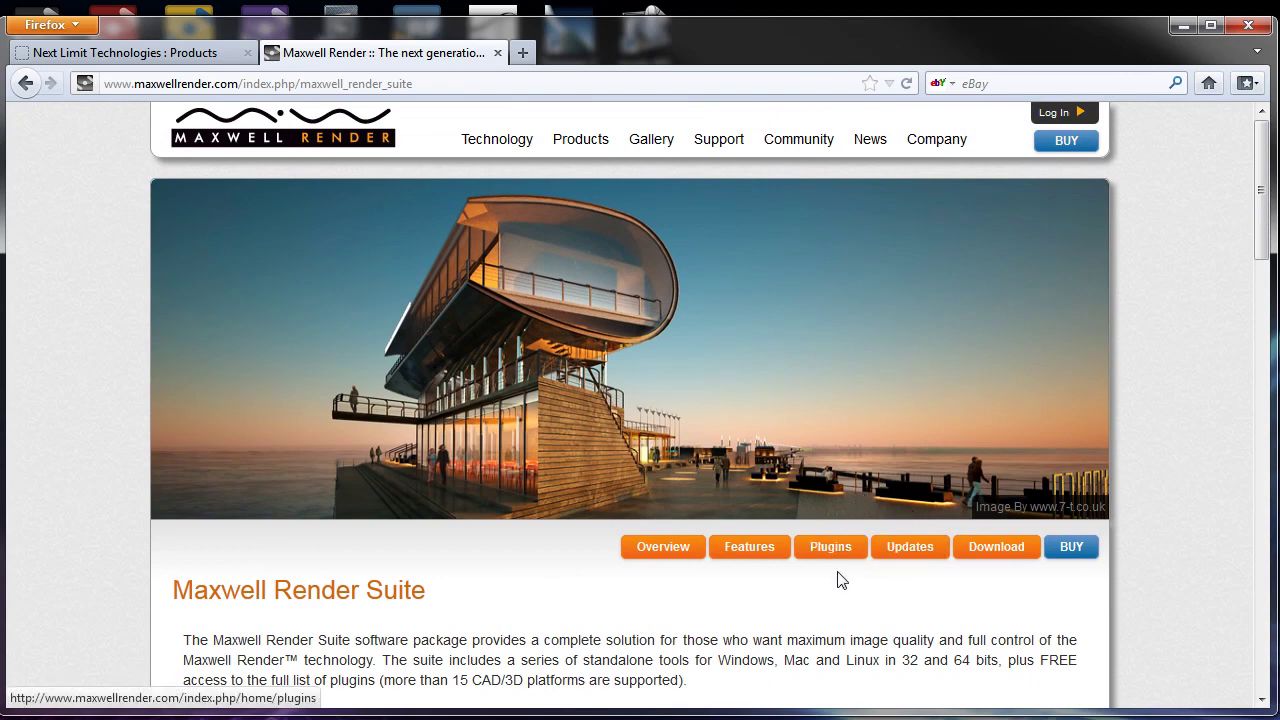
pyautogui.click(640, 554)
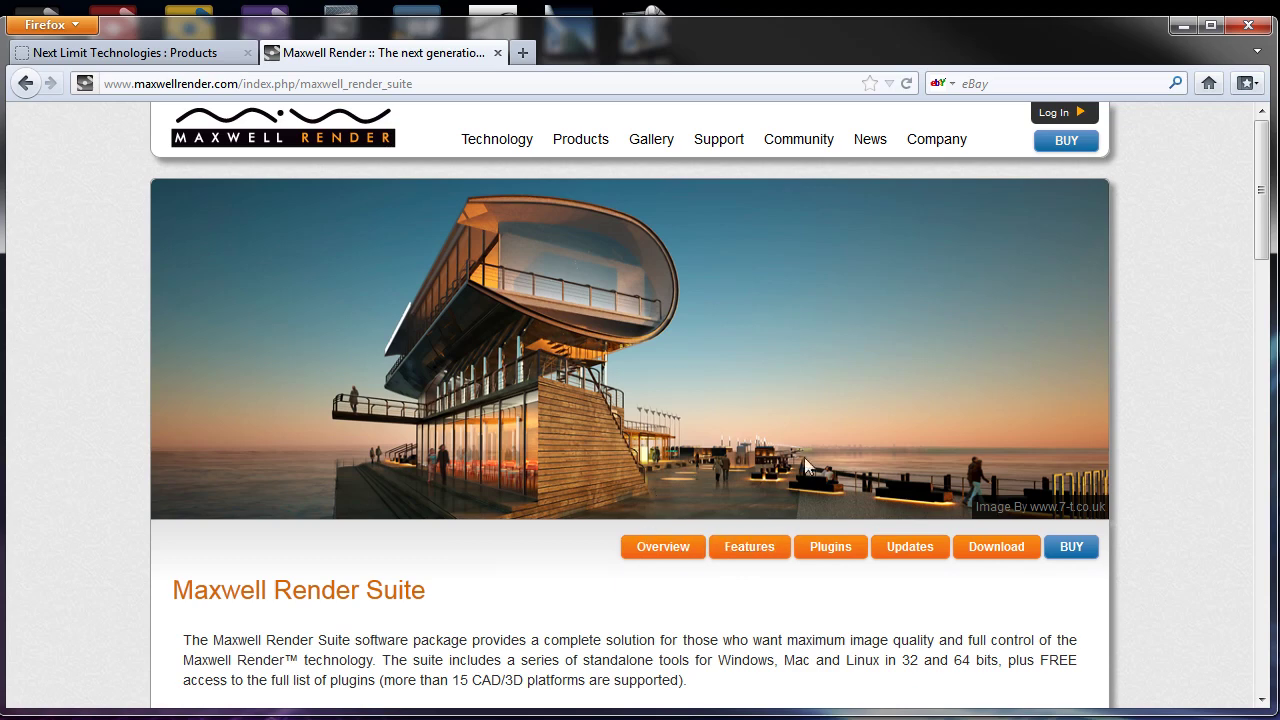
# Step: Open the Maxwell Render Suite features page and look through the feature descriptions, including Camera and Pipeline integration
pyautogui.click(763, 549)
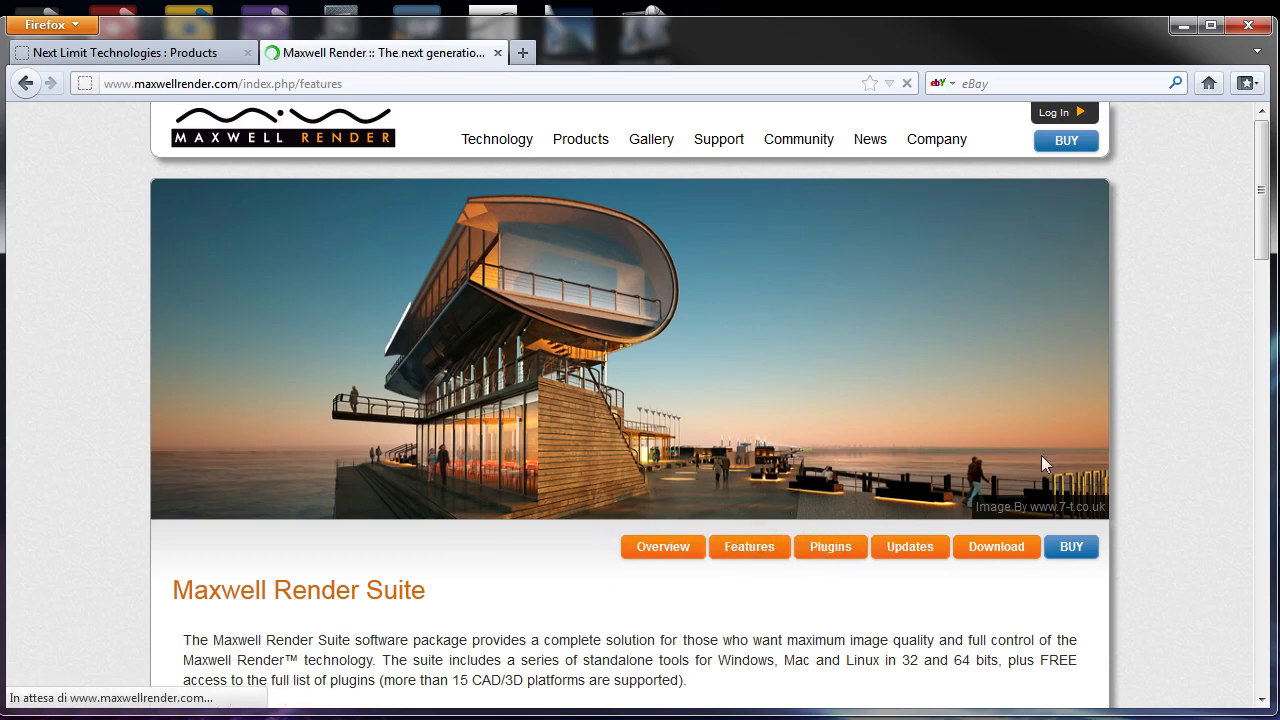
pyautogui.moveTo(1262, 175); pyautogui.dragTo(1274, 484)
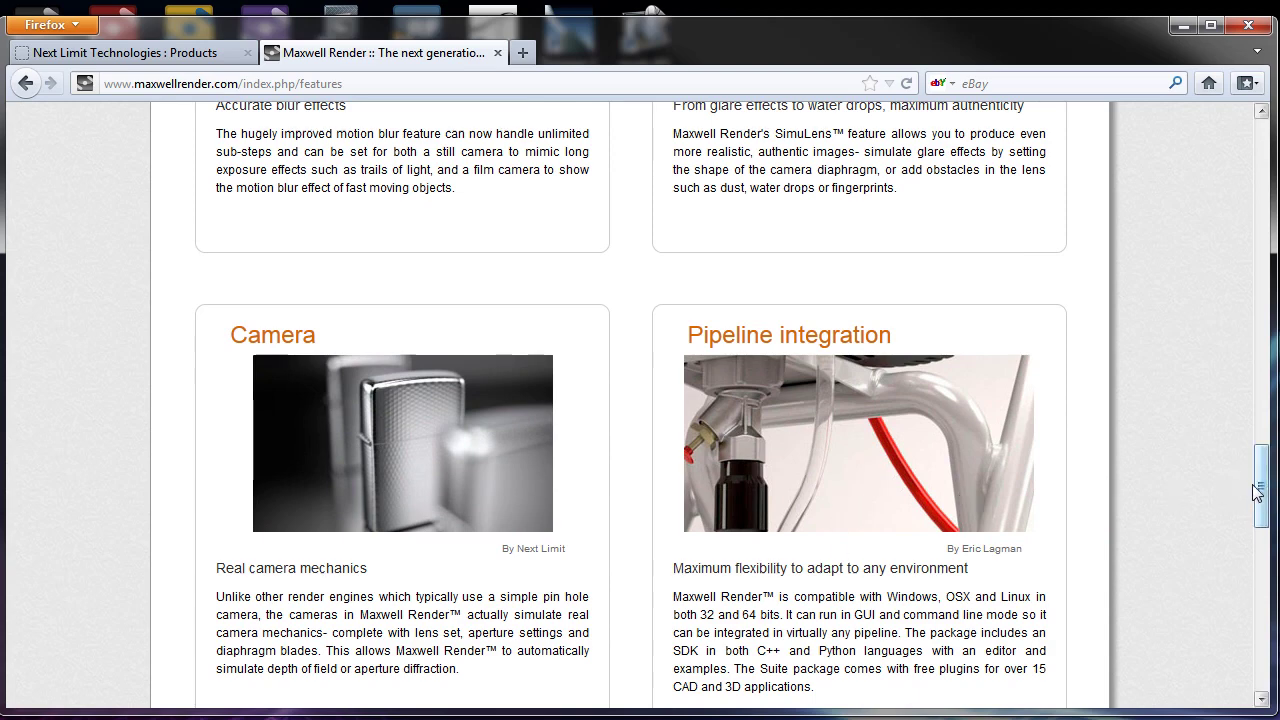
pyautogui.moveTo(1268, 503); pyautogui.dragTo(1049, 220)
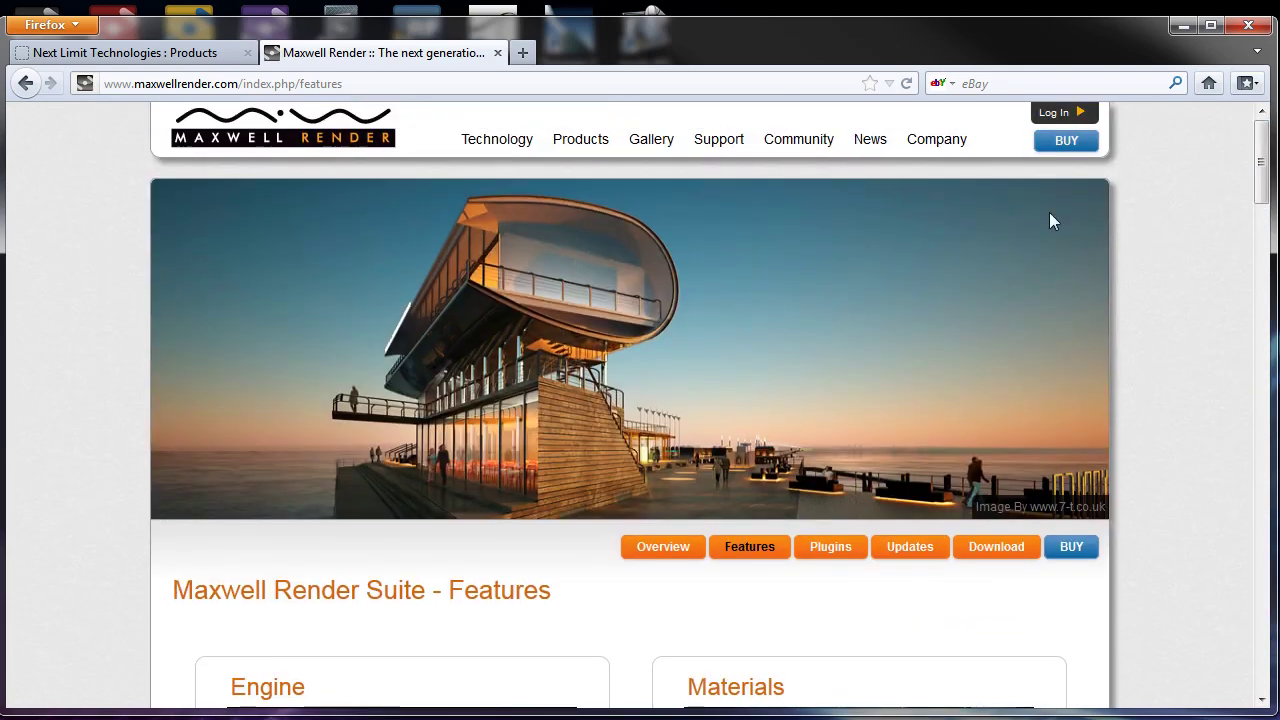
# Step: Open the Maxwell Render Suite plugins page and examine the supported applications and the 3D Studio Max plugin details
pyautogui.click(831, 548)
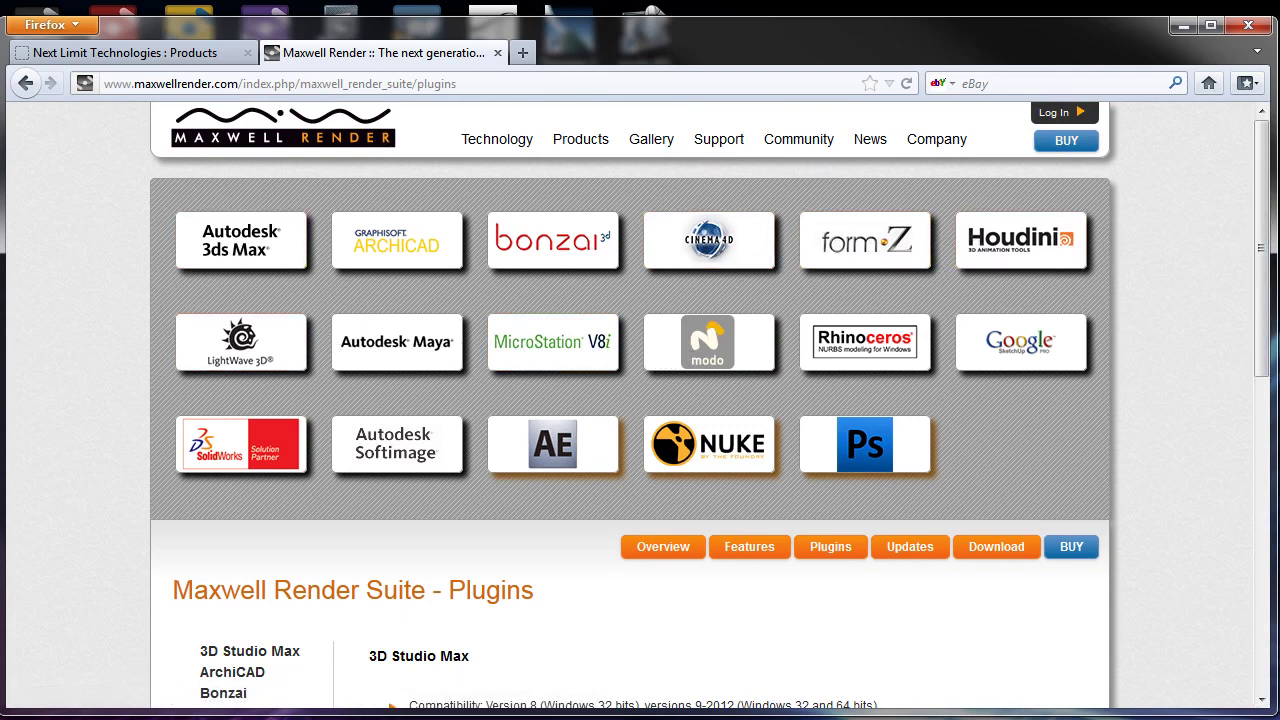
pyautogui.moveTo(1268, 295); pyautogui.dragTo(1250, 497)
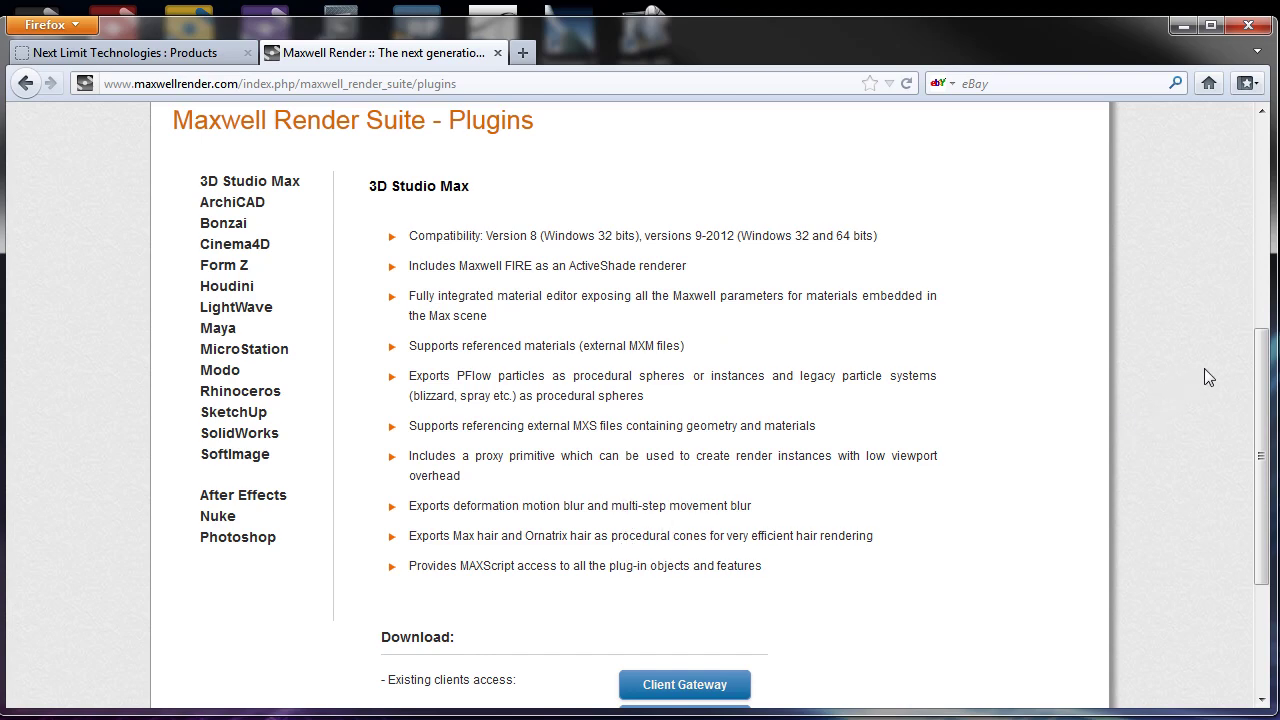
pyautogui.scroll(8, 1220, 212)
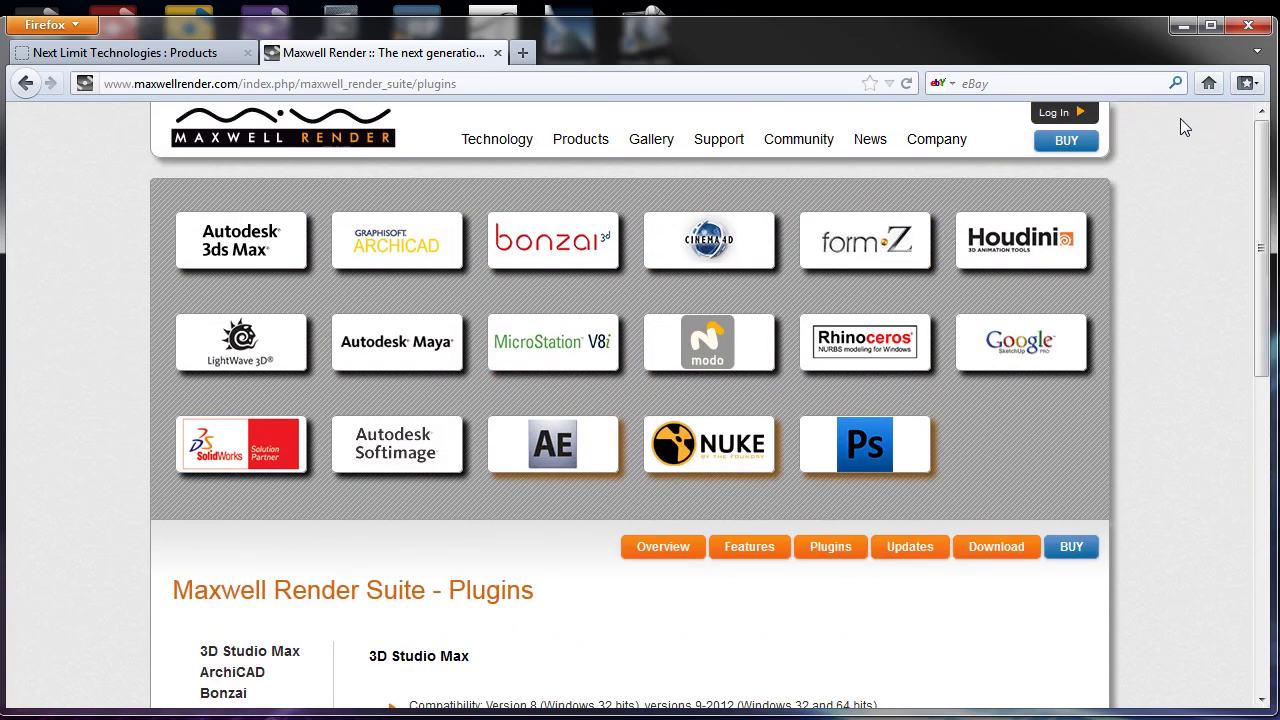
# Step: Open the Suite's download page and examine the demo form's sector and referral options and the system requirements, leaving the form blank
pyautogui.click(990, 556)
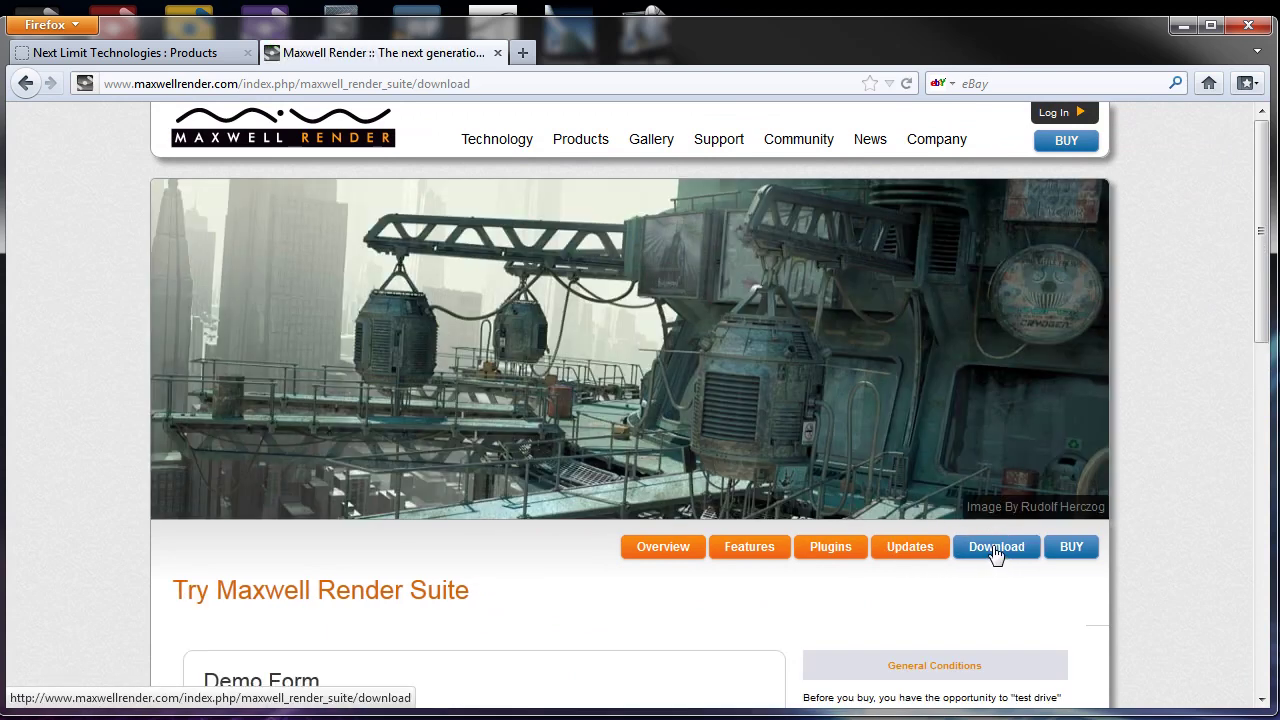
pyautogui.moveTo(1256, 214); pyautogui.dragTo(1268, 348)
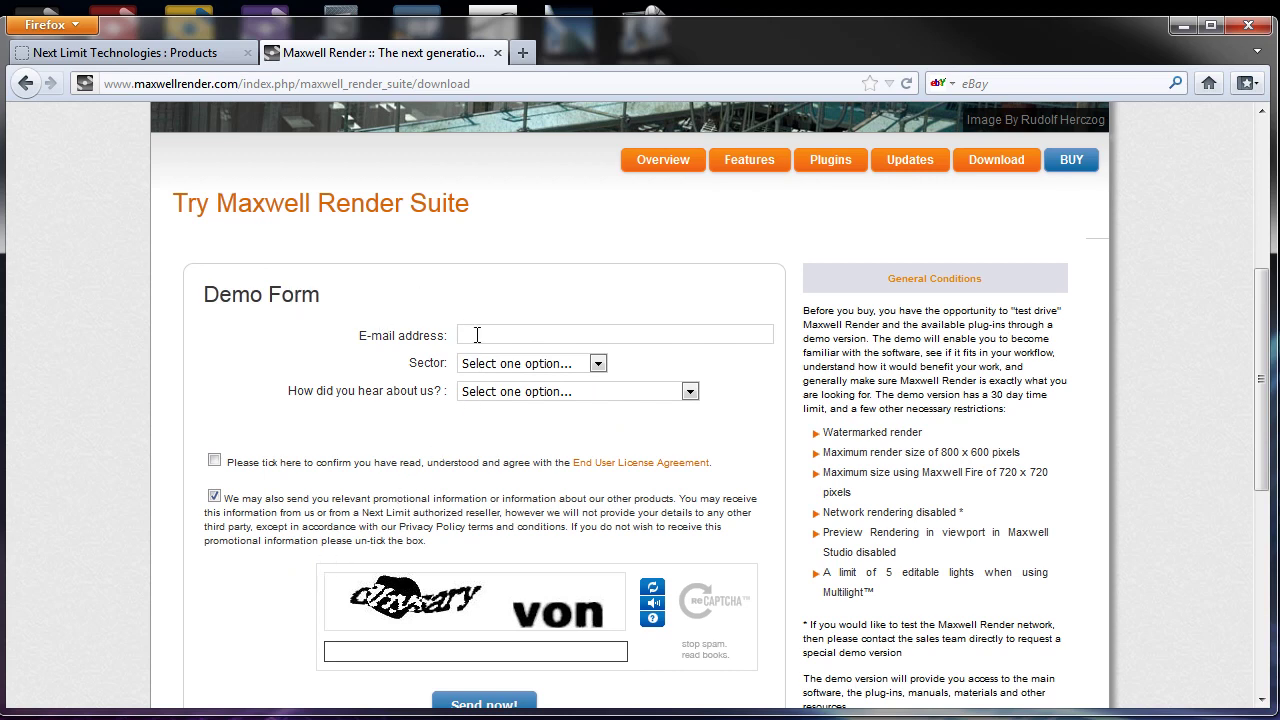
pyautogui.click(550, 365)
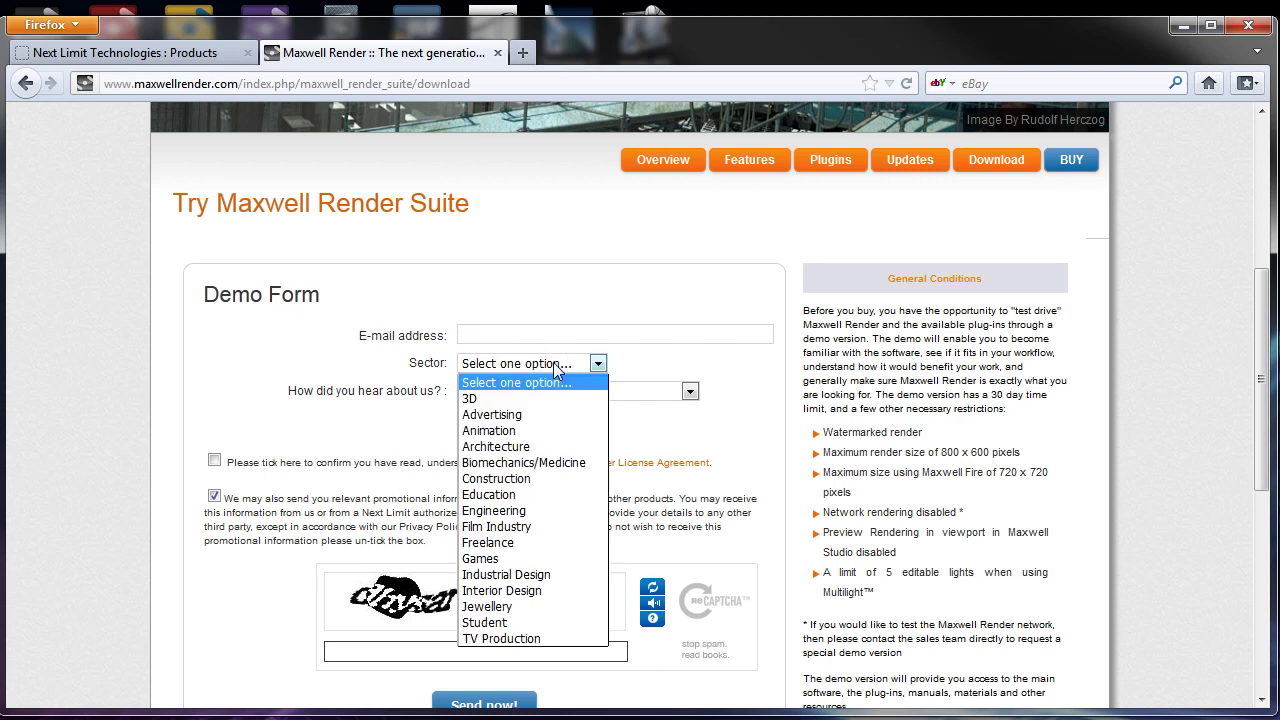
pyautogui.click(507, 383)
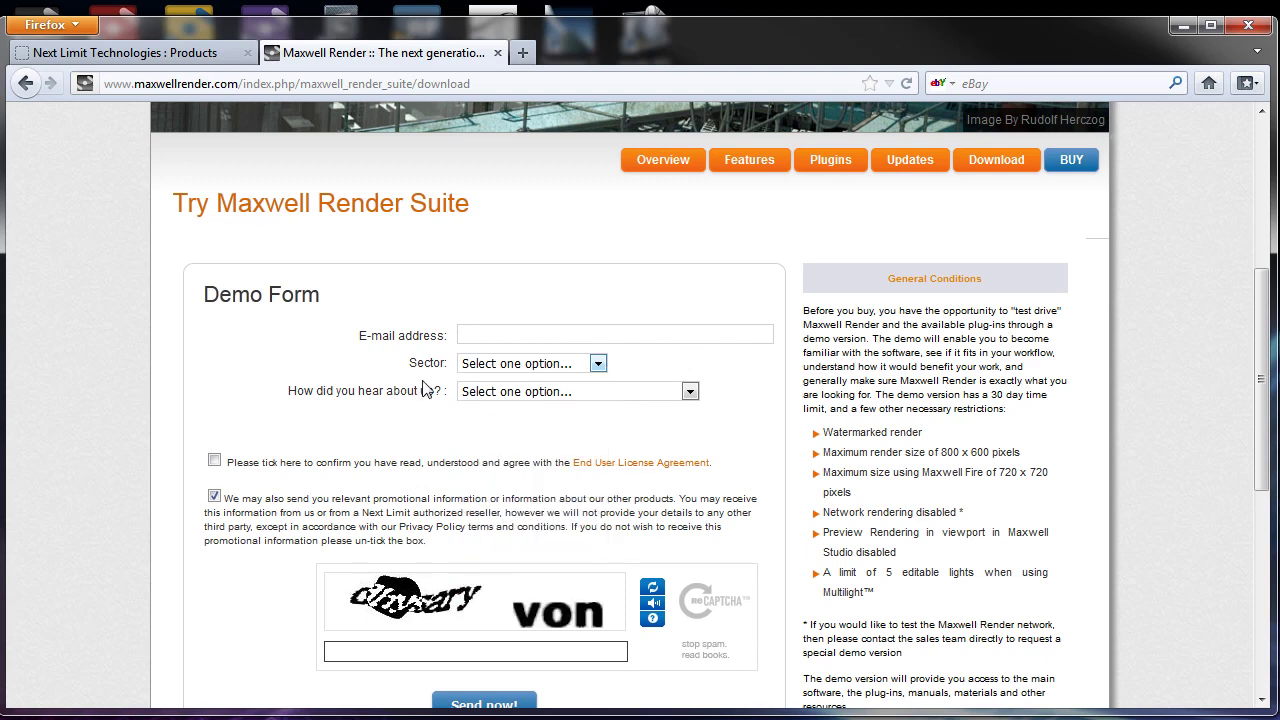
pyautogui.click(563, 392)
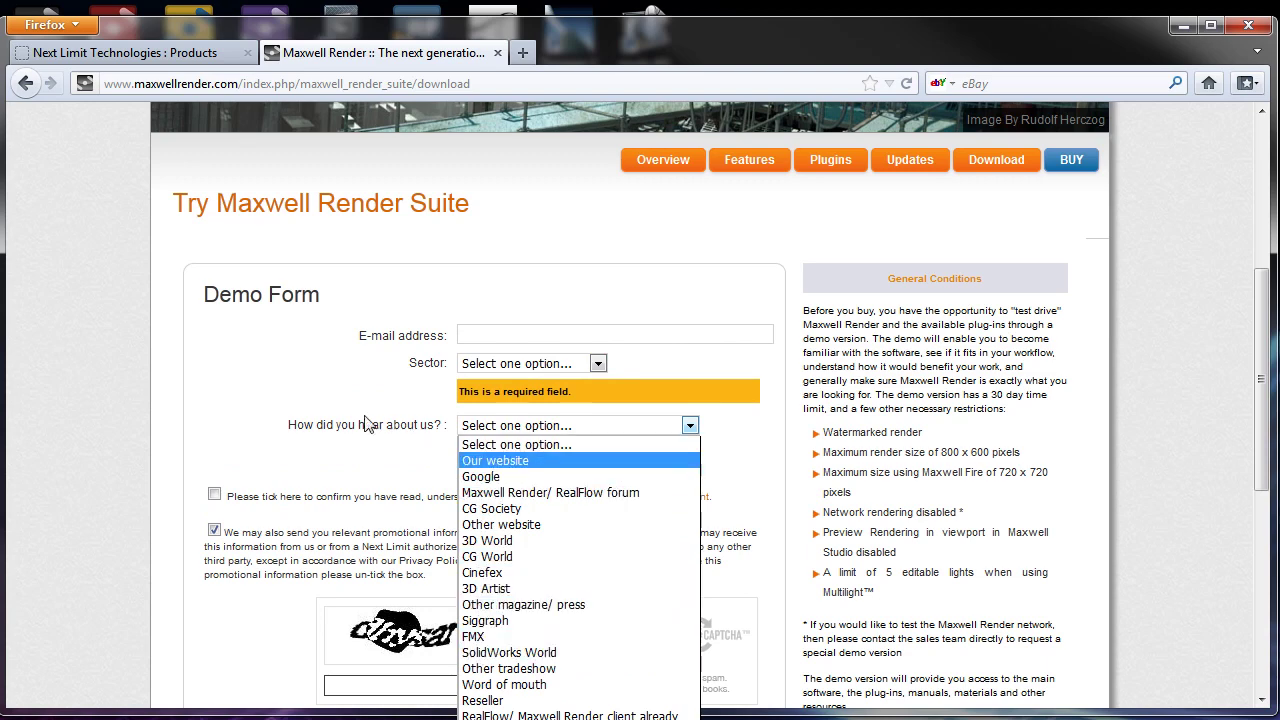
pyautogui.click(251, 457)
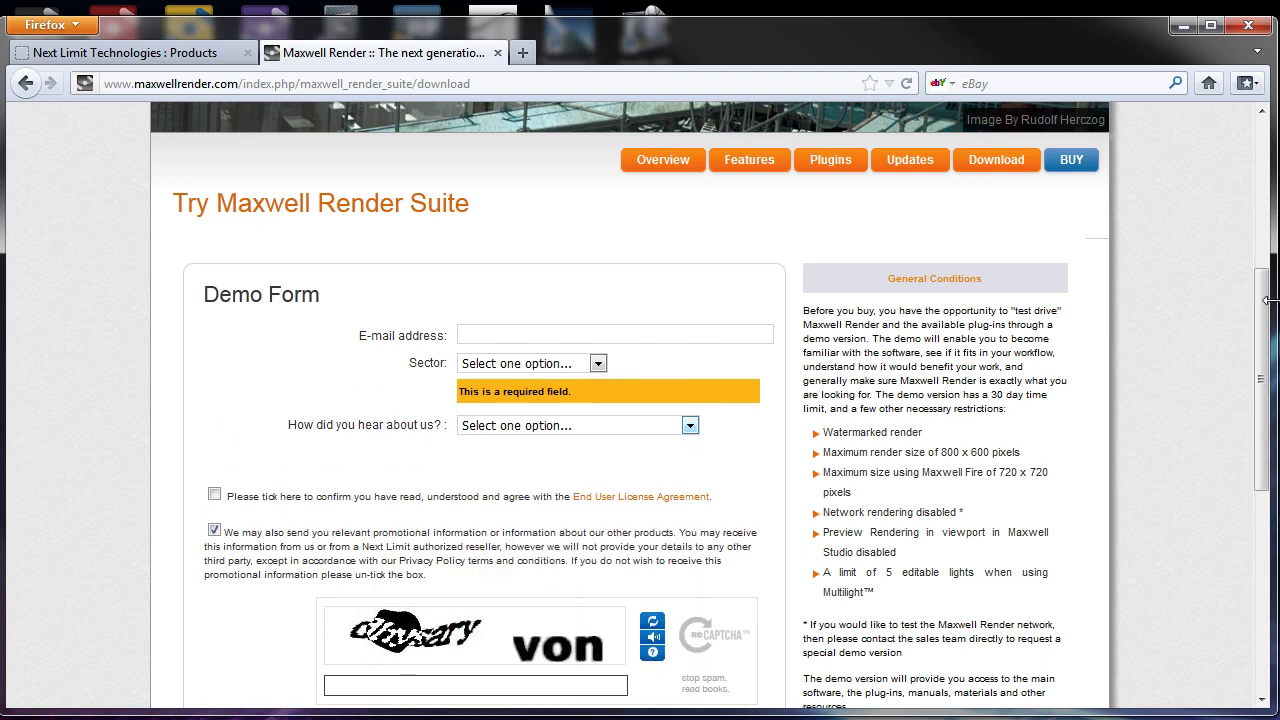
pyautogui.scroll(-4, 493, 459)
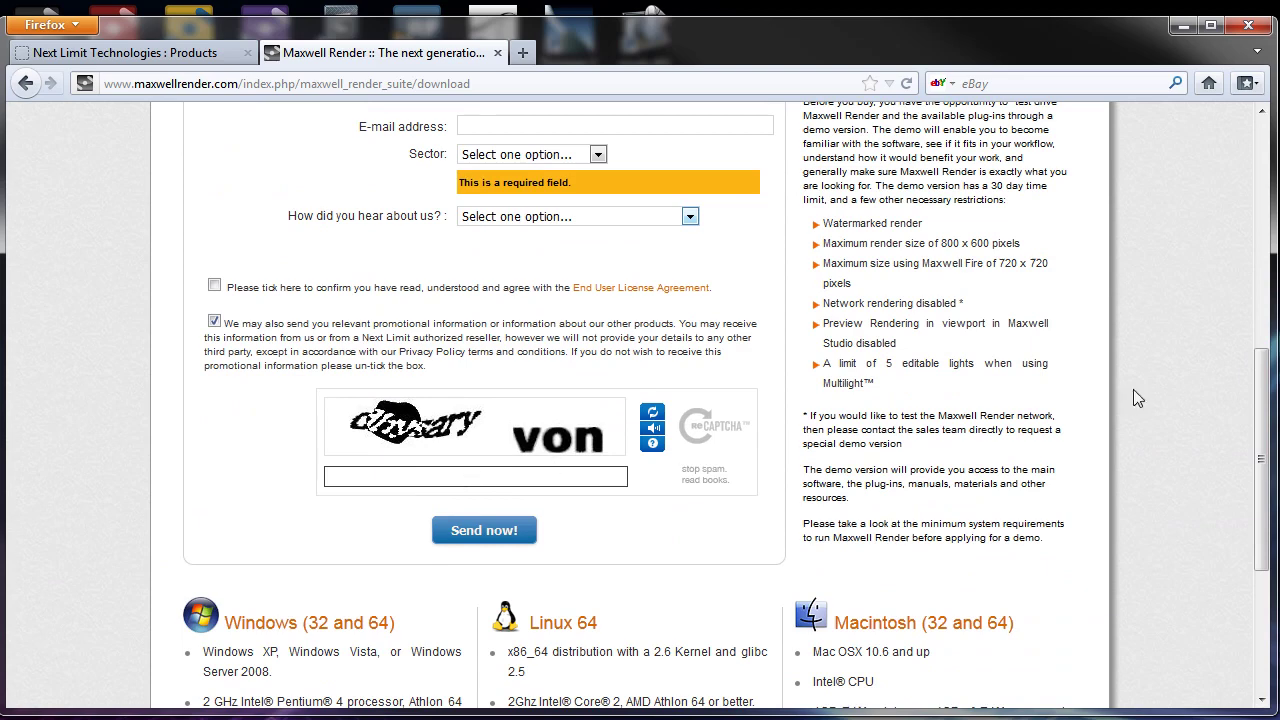
pyautogui.moveTo(1257, 390); pyautogui.dragTo(1259, 518)
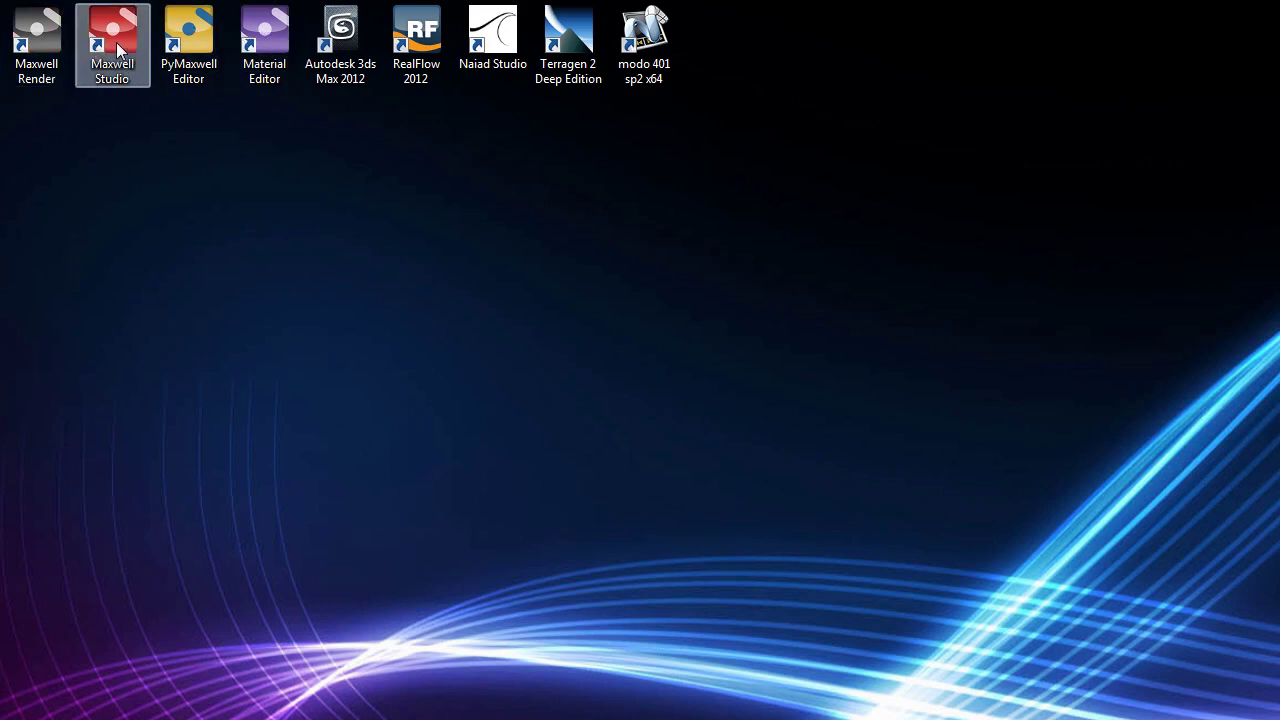
# Step: Launch Maxwell Render from the desktop, then move its window to the screen corner and enlarge it to fill the screen
pyautogui.click(45, 45)
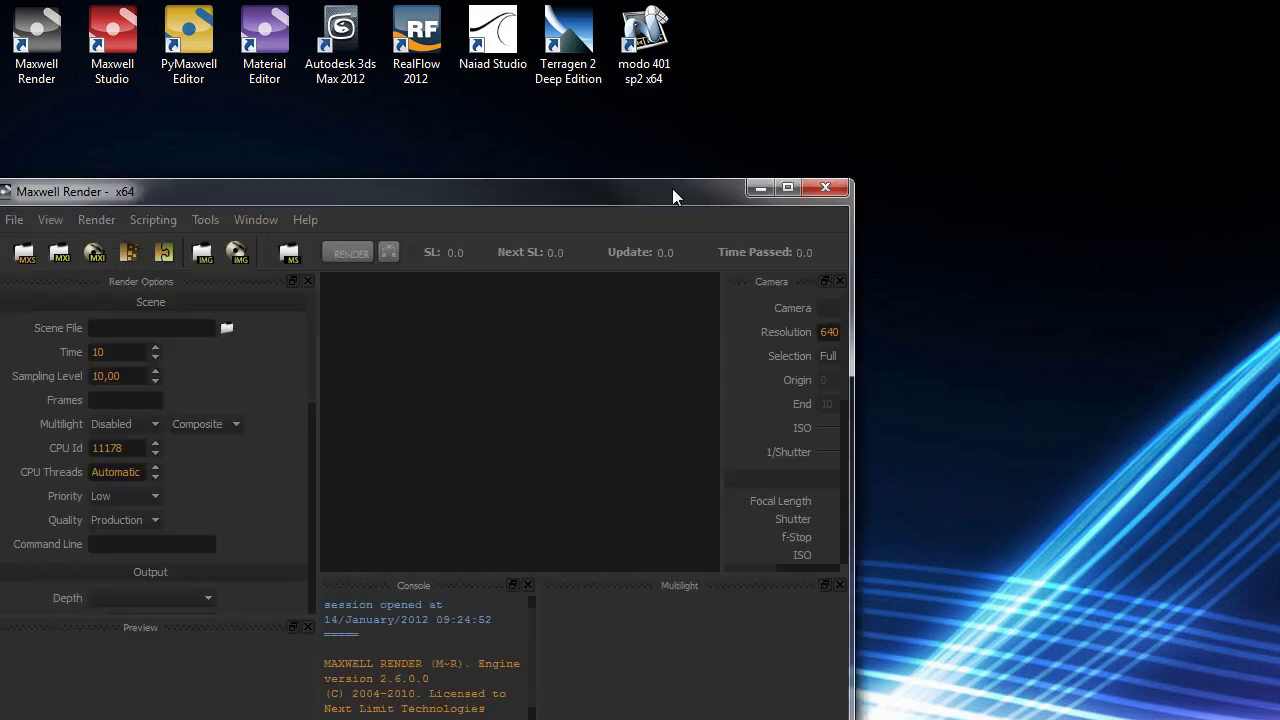
pyautogui.moveTo(672, 188); pyautogui.dragTo(597, 29)
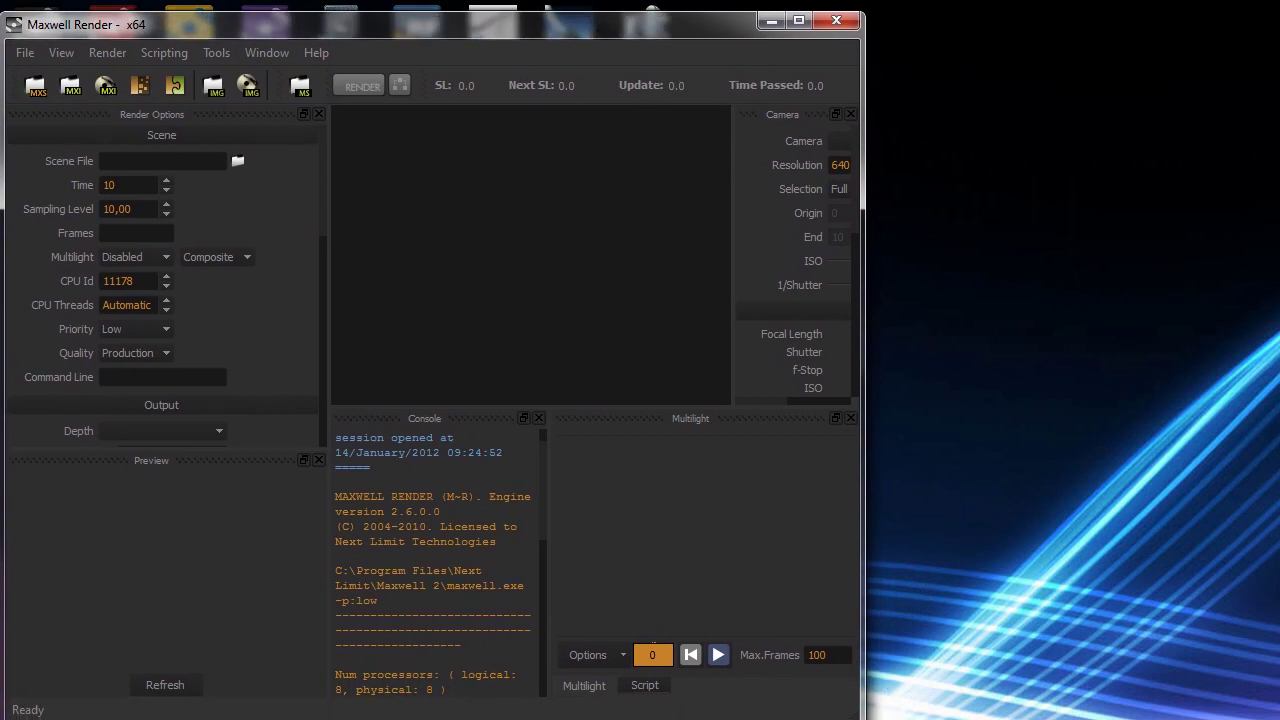
pyautogui.moveTo(864, 716); pyautogui.dragTo(1268, 712)
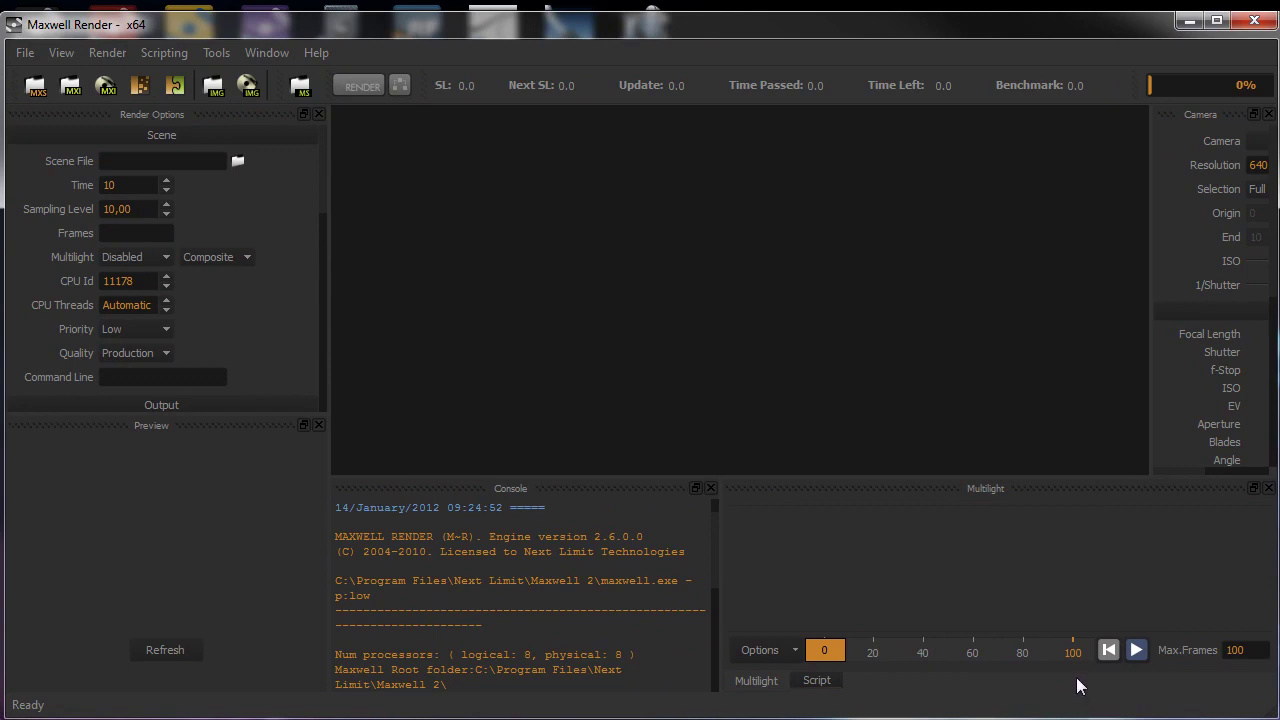
# Step: Widen the Camera panel, narrow the Render Options and Preview panels, and slightly reduce the height of the Console and Multilight panels
pyautogui.moveTo(1146, 234); pyautogui.dragTo(989, 243)
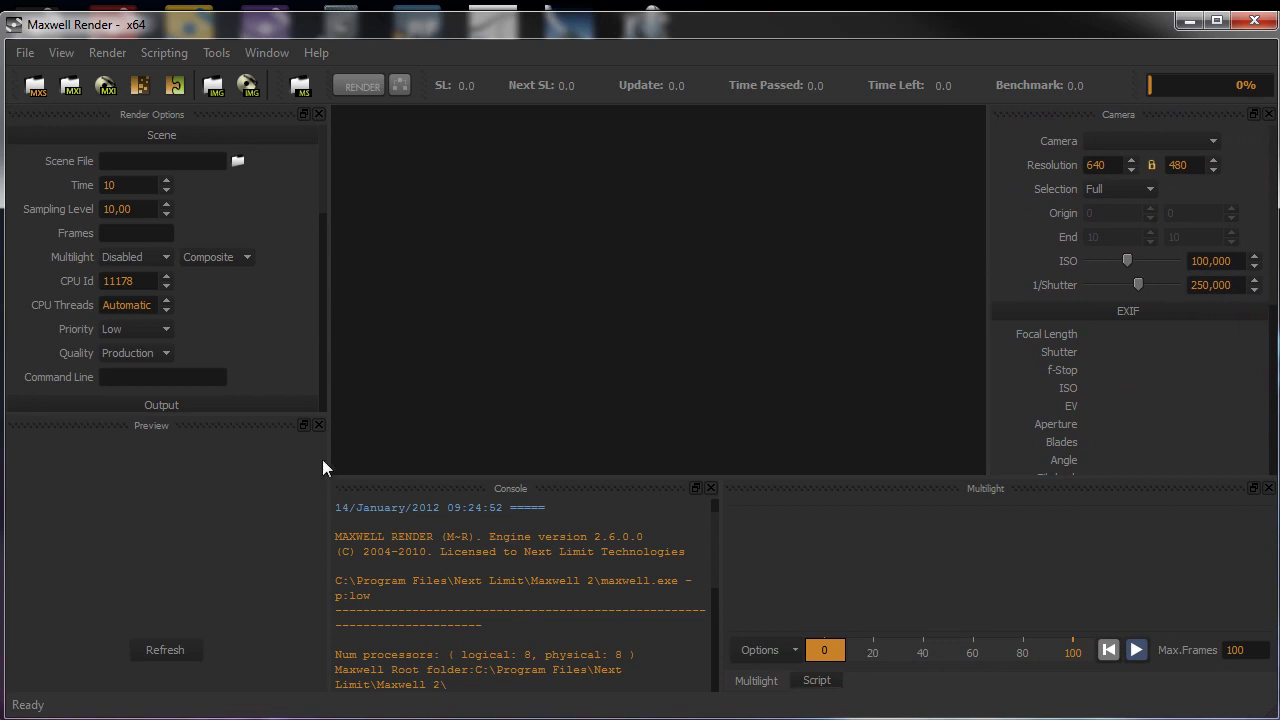
pyautogui.moveTo(329, 414); pyautogui.dragTo(272, 434)
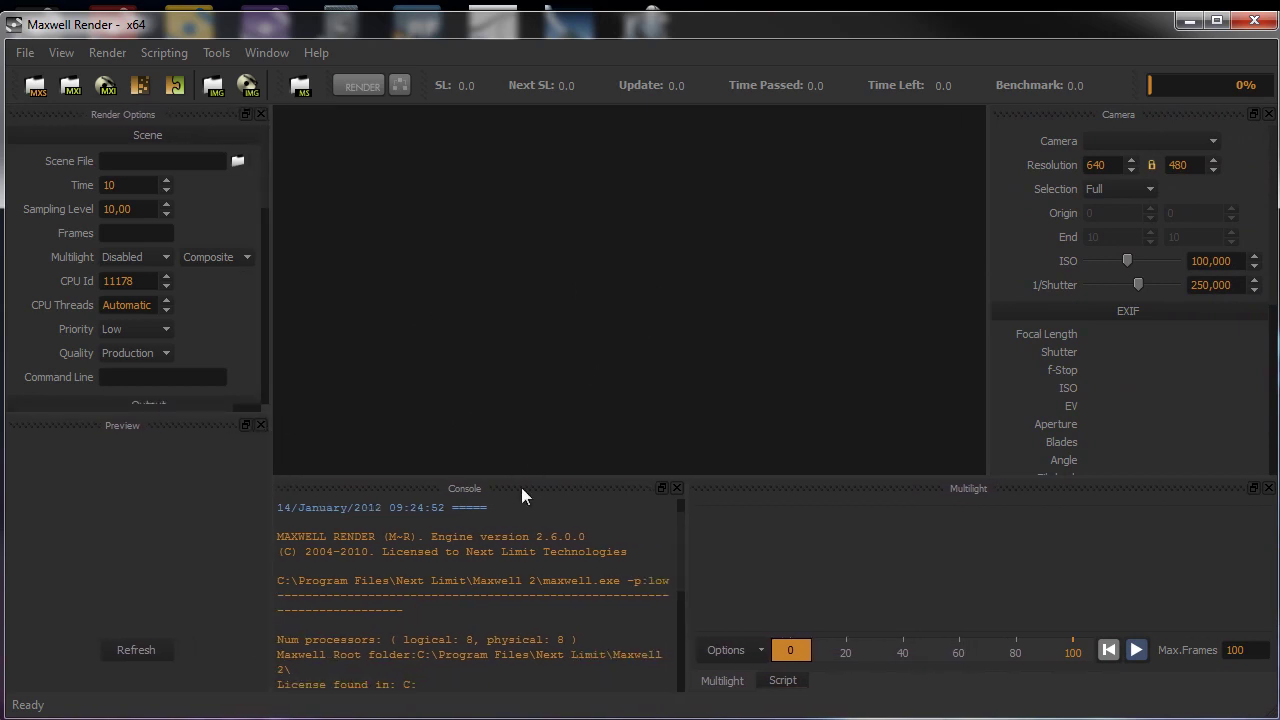
pyautogui.moveTo(498, 479)
pyautogui.mouseDown()
pyautogui.moveTo(500, 520)
pyautogui.moveTo(499, 493)
pyautogui.mouseUp()
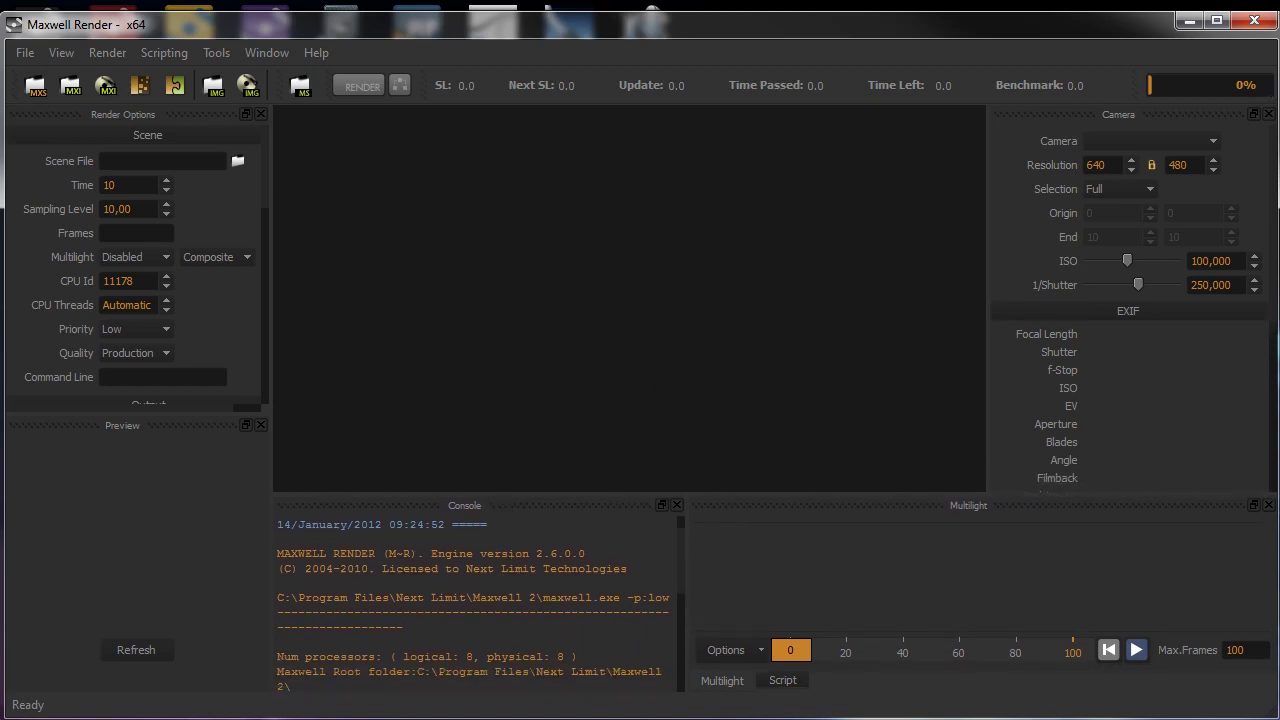
# Step: Close Maxwell Render and launch Maxwell Studio from the desktop
pyautogui.click(1254, 20)
pyautogui.doubleClick(112, 40)
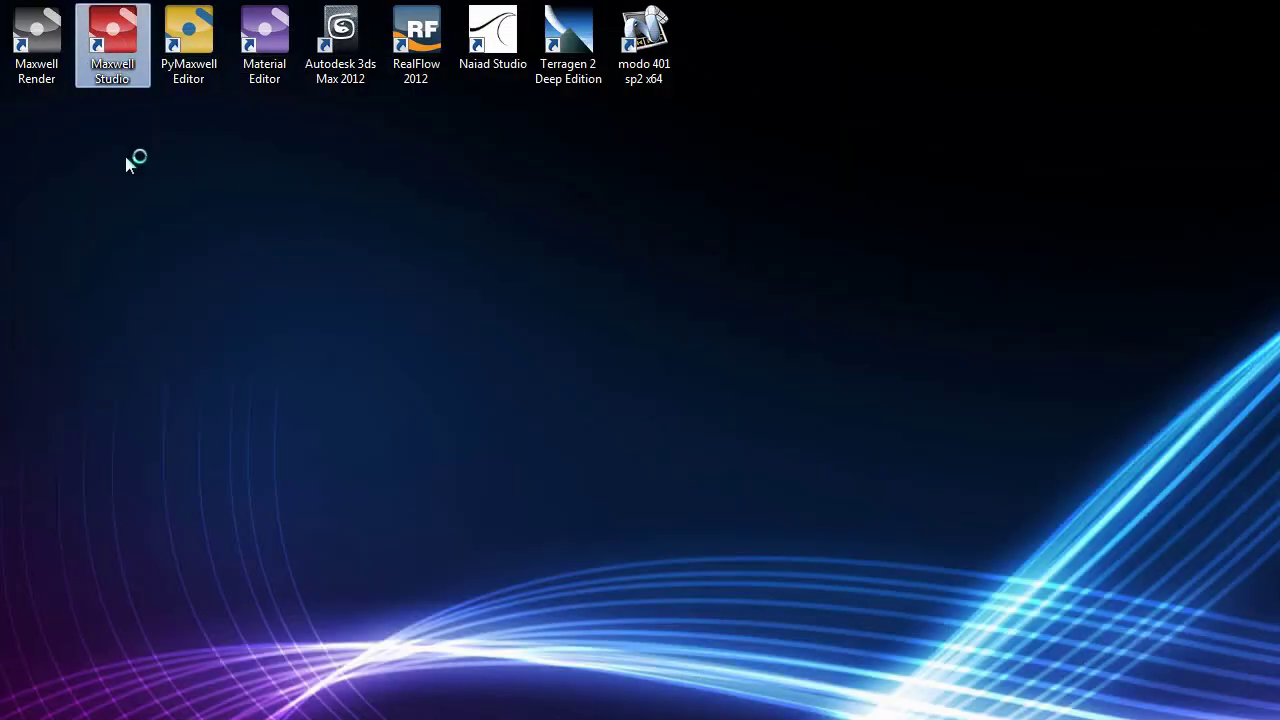
# Step: Fit the Maxwell Studio window to the screen and orbit its perspective view to look down on the grid
pyautogui.click(127, 188)
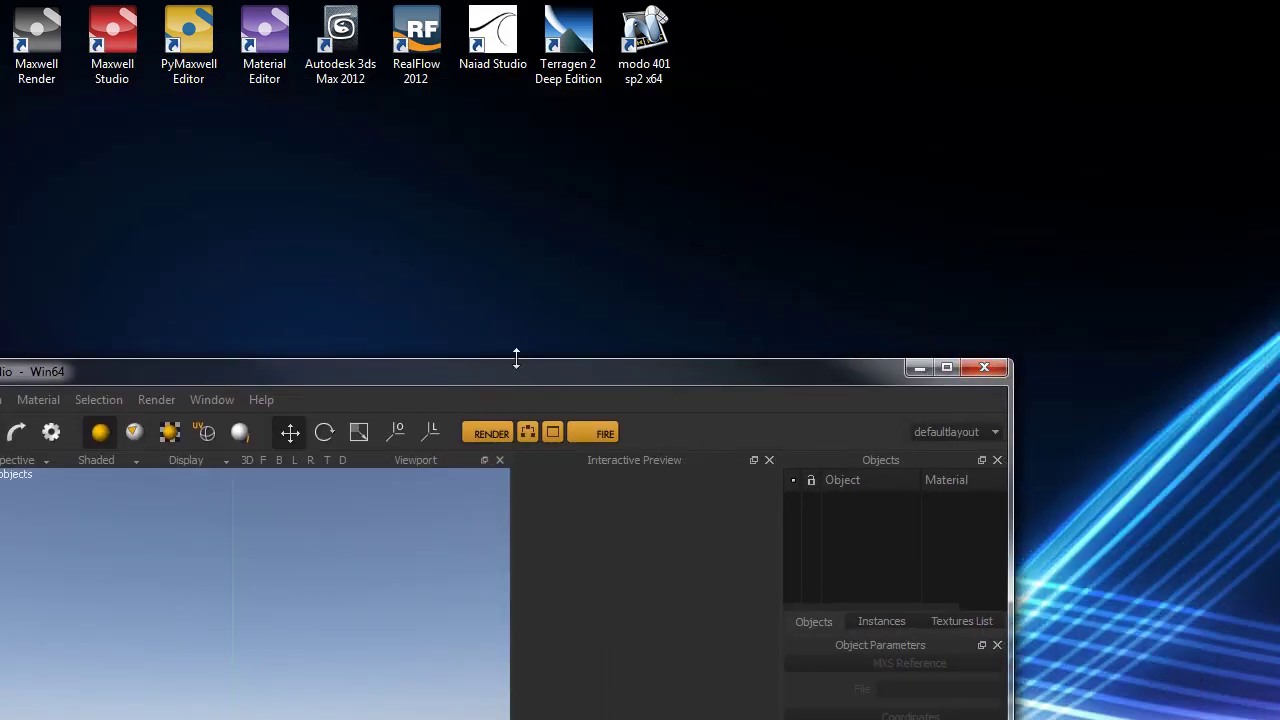
pyautogui.moveTo(516, 358); pyautogui.dragTo(675, 1)
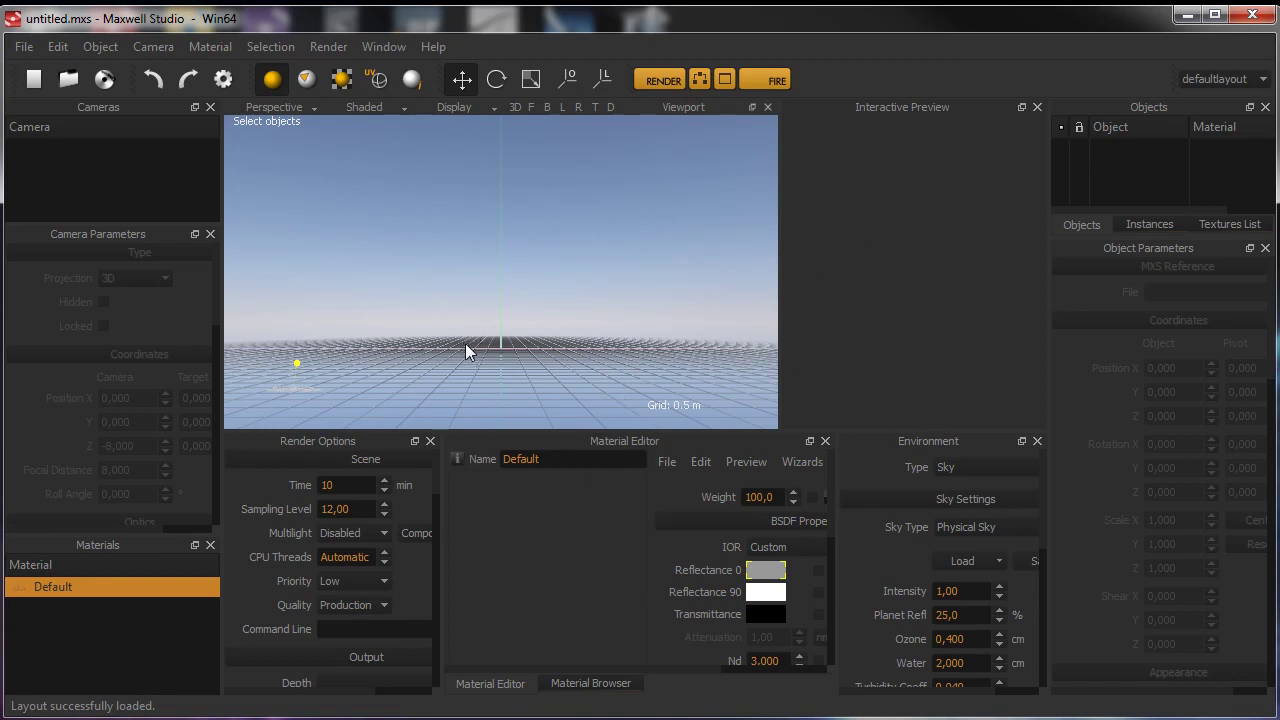
pyautogui.keyDown('alt'); pyautogui.moveTo(466, 351); pyautogui.dragTo(590, 366); pyautogui.keyUp('alt')
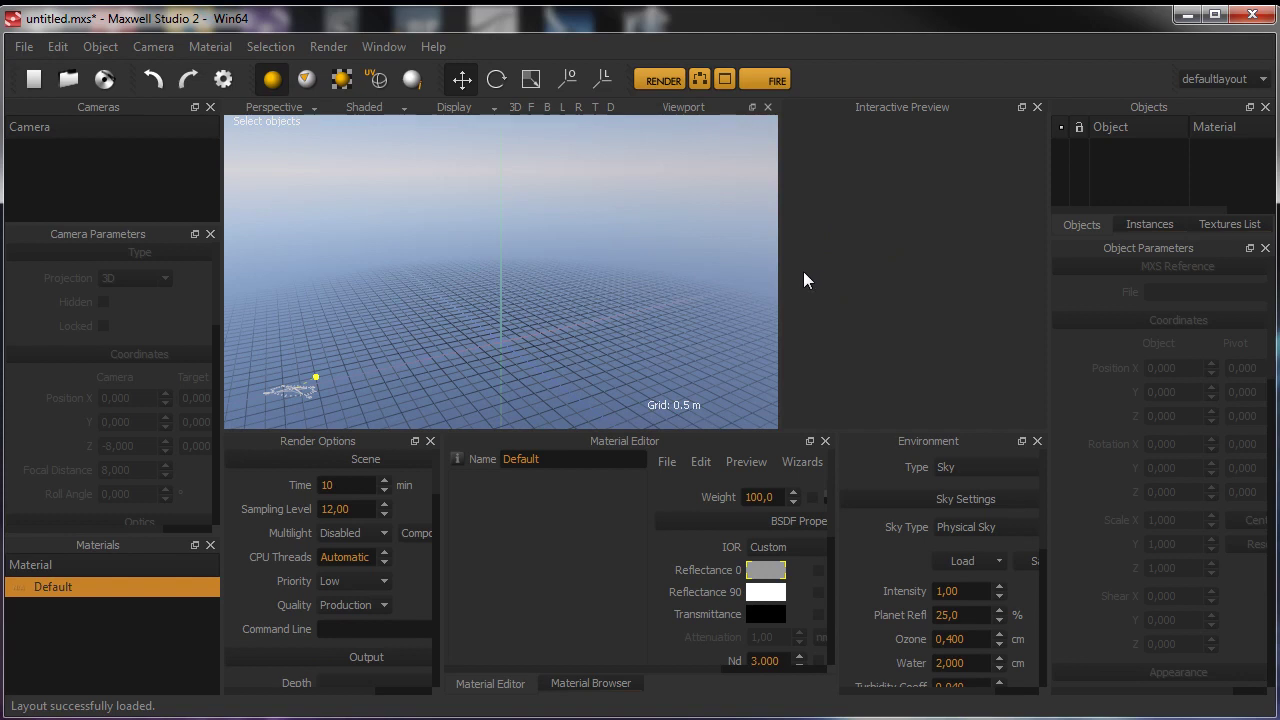
# Step: Look through the Object and Help commands, and close Maxwell Studio without saving the scene changes
pyautogui.click(100, 46)
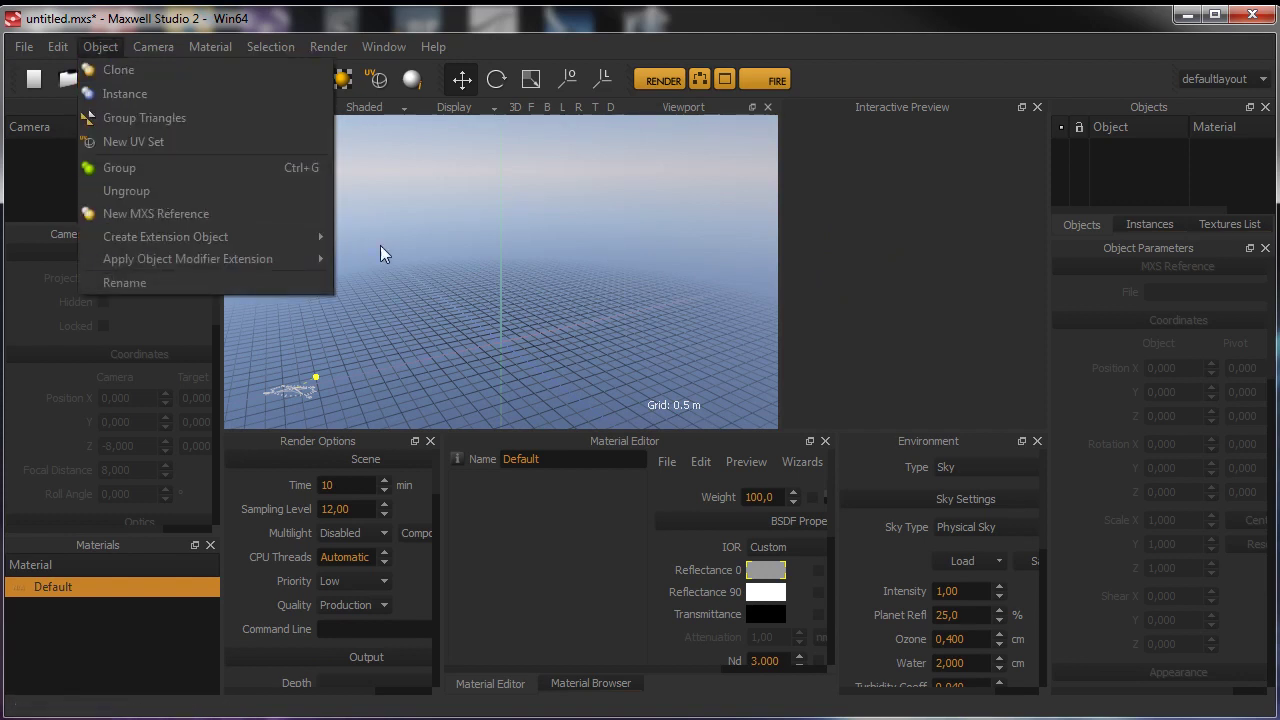
pyautogui.click(443, 51)
pyautogui.click(433, 46)
pyautogui.click(672, 297)
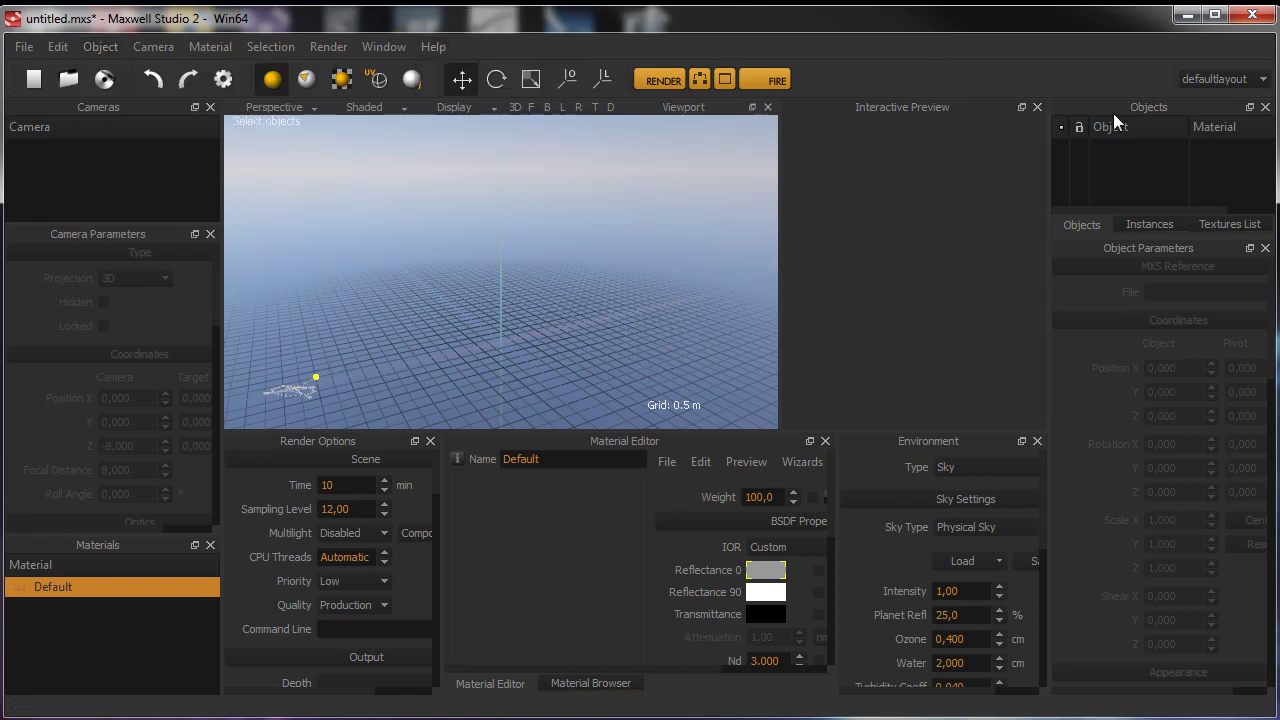
pyautogui.click(1252, 14)
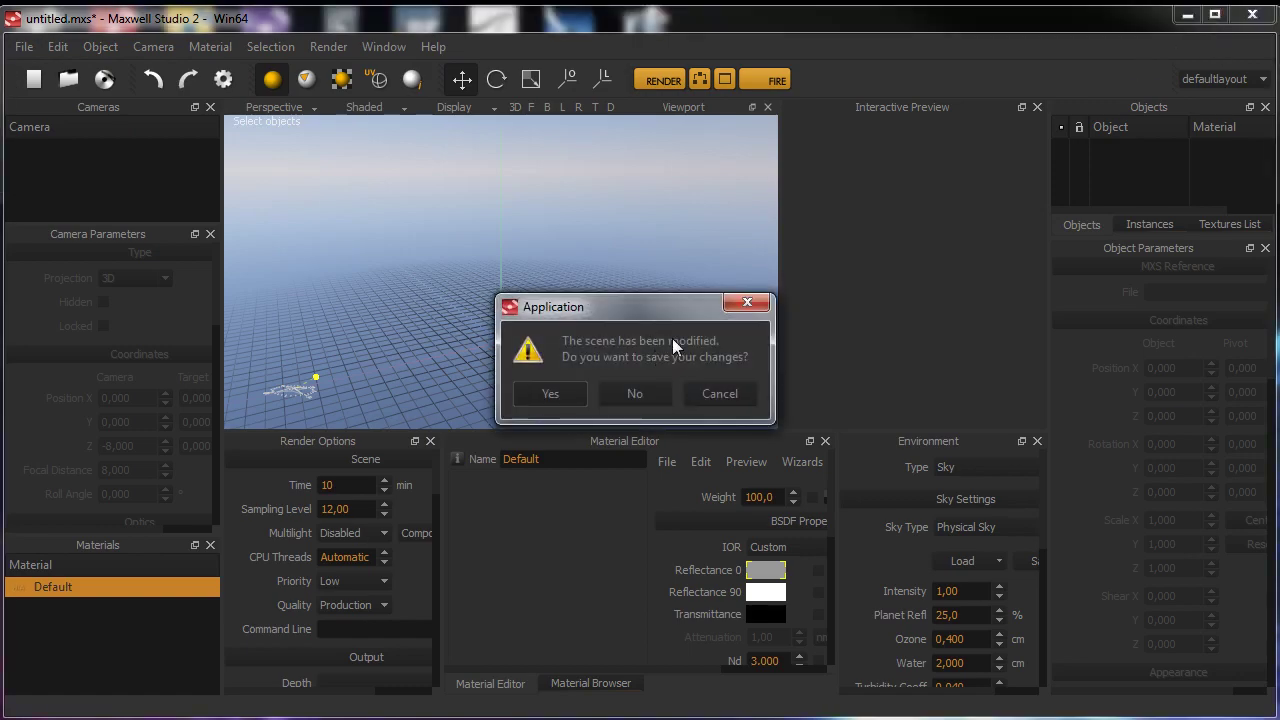
pyautogui.click(625, 393)
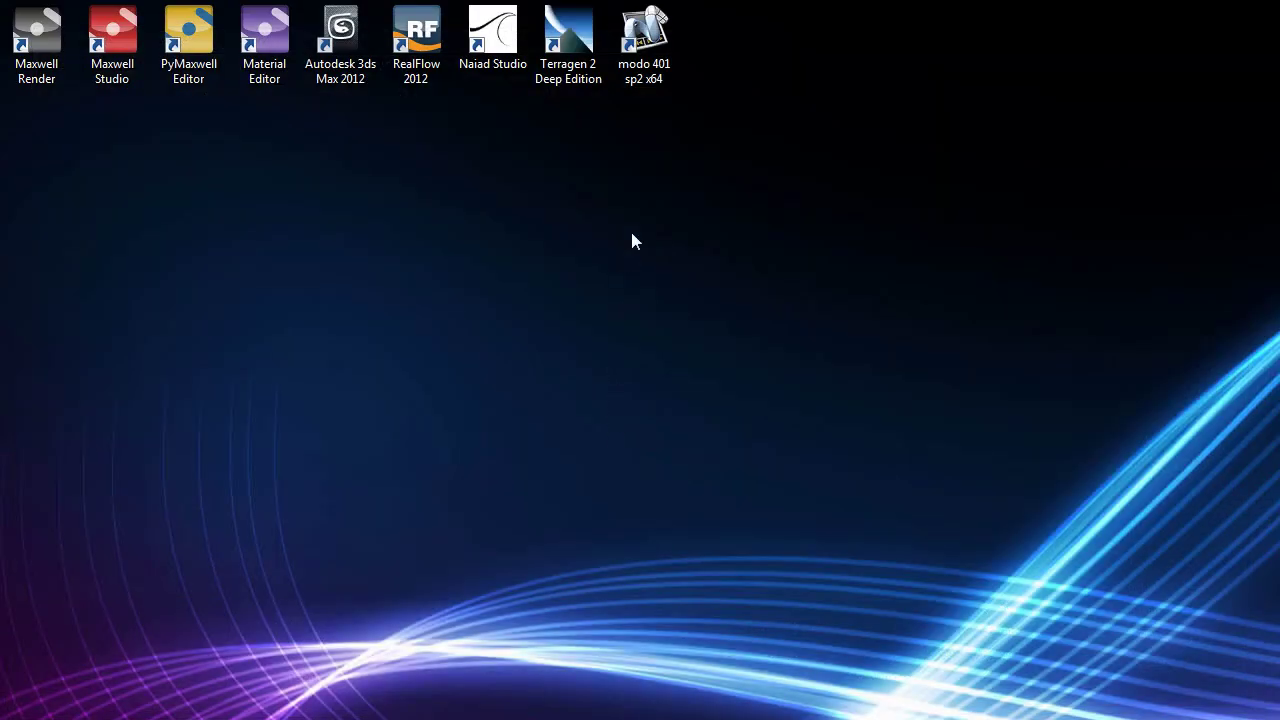
# Step: Launch Autodesk 3ds Max 2012 from the desktop and fit its window to the screen
pyautogui.doubleClick(339, 37)
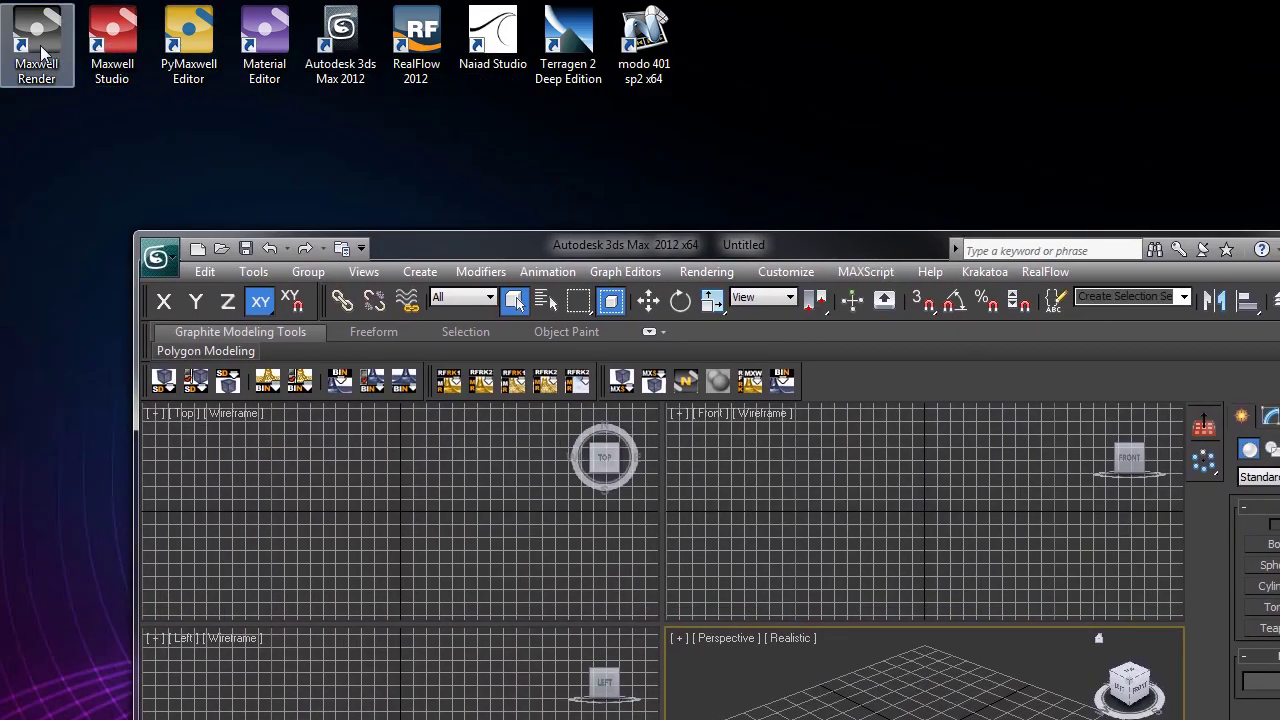
pyautogui.moveTo(437, 240); pyautogui.dragTo(303, 2)
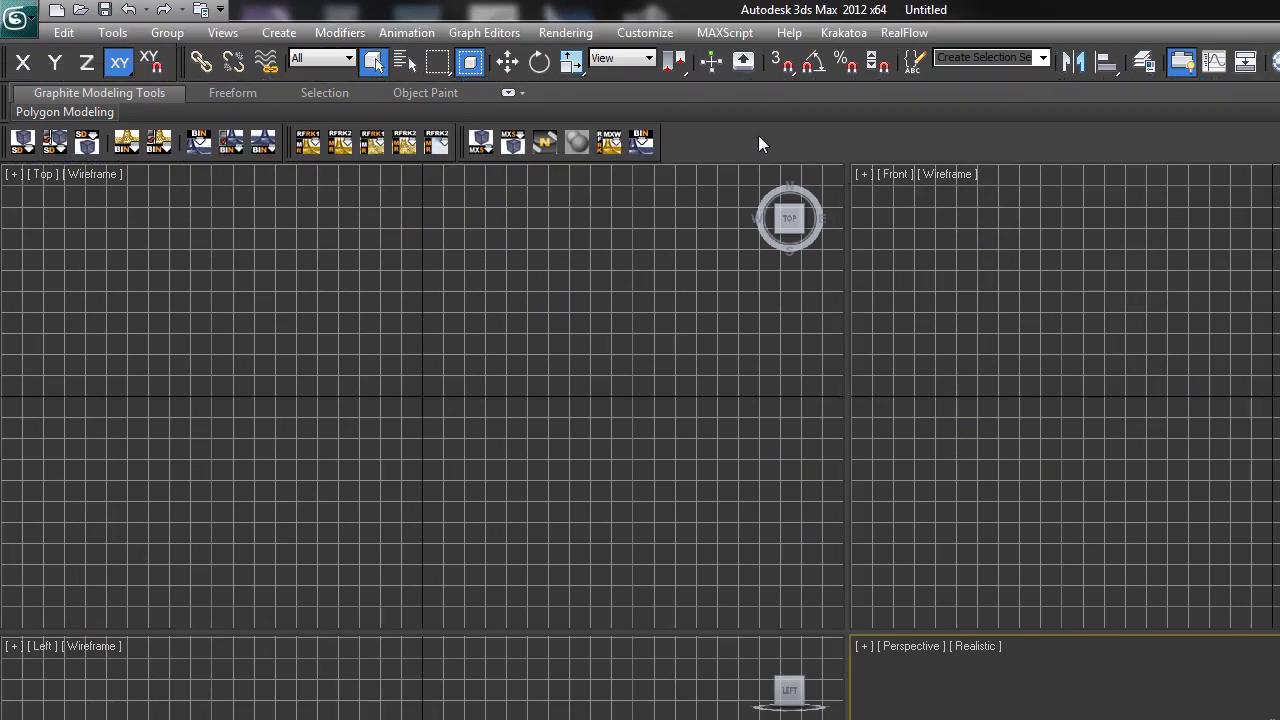
pyautogui.doubleClick(303, 5)
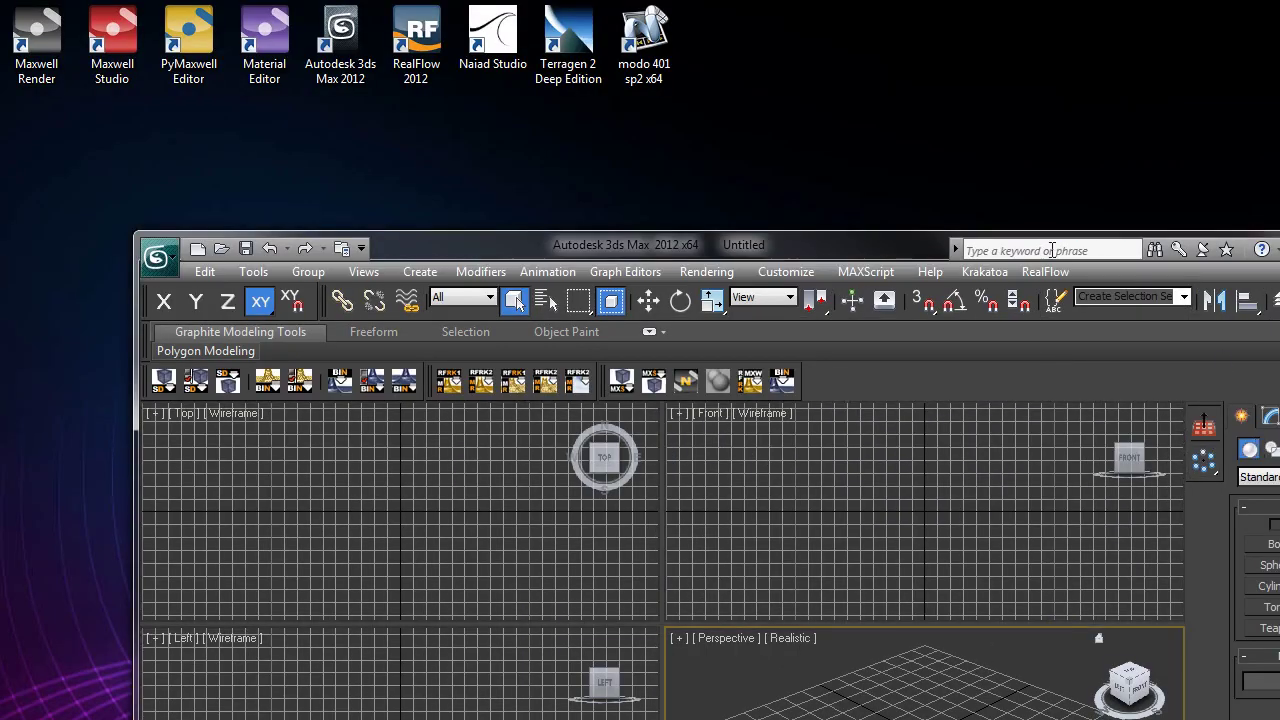
pyautogui.moveTo(883, 252); pyautogui.dragTo(760, 25)
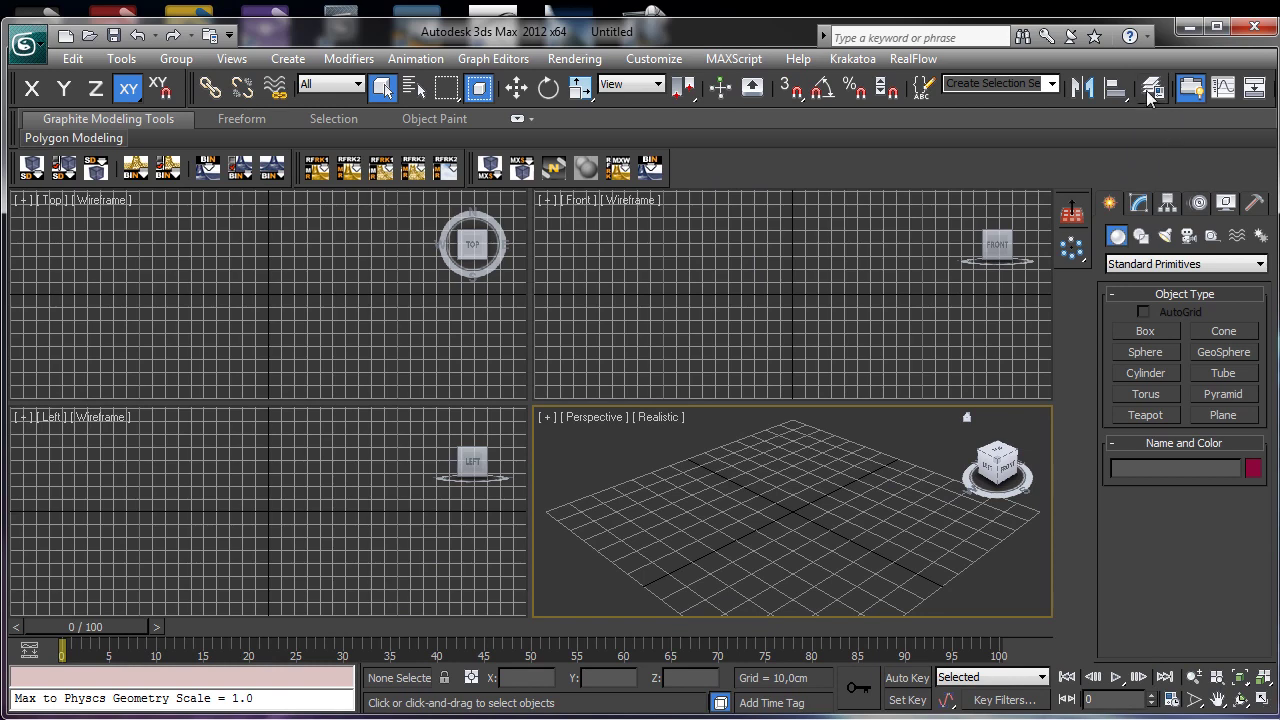
# Step: Open Render Setup, examine the renderers available for Production and ActiveShade without assigning any, and close the dialog
pyautogui.moveTo(1018, 100); pyautogui.dragTo(878, 100)
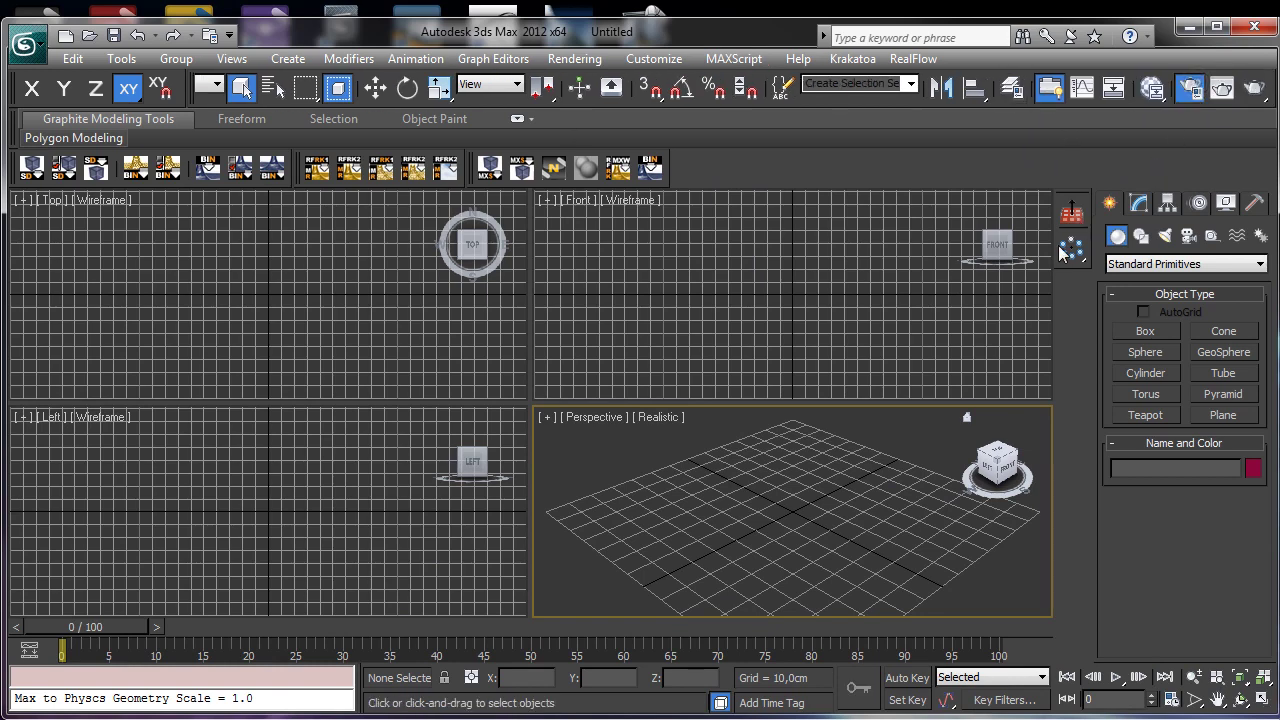
pyautogui.click(1190, 88)
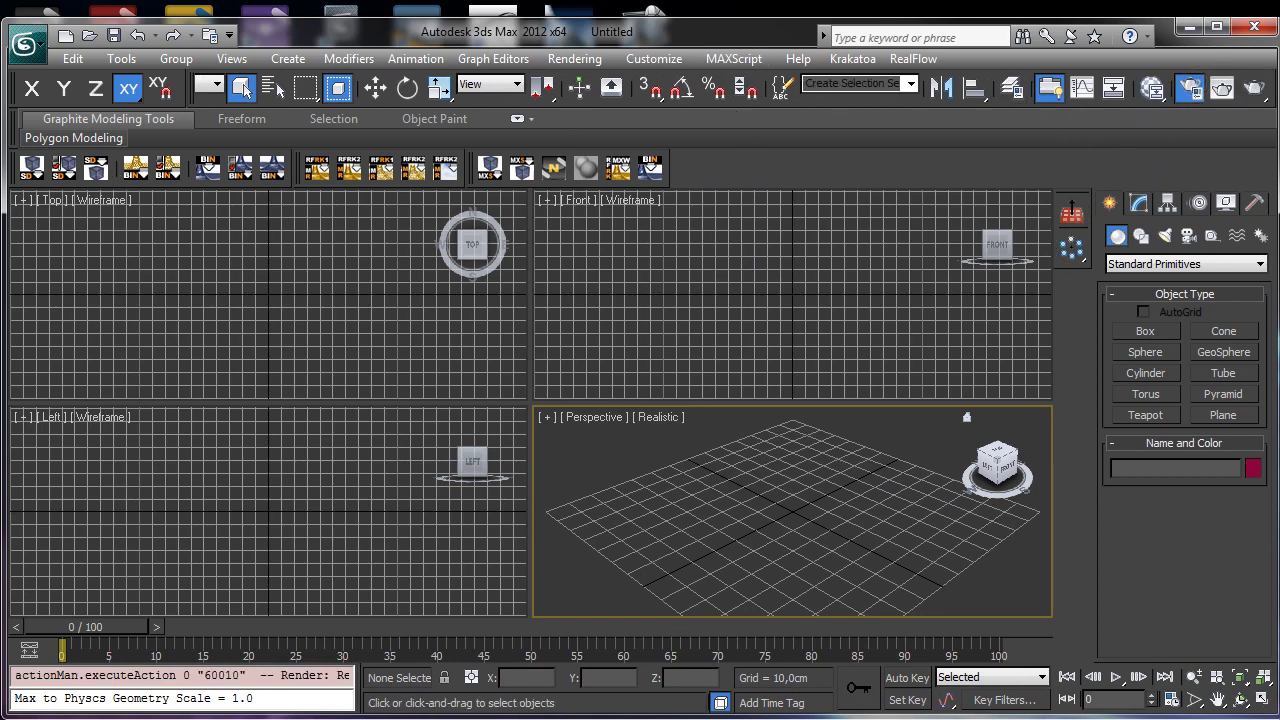
pyautogui.moveTo(797, 38); pyautogui.dragTo(730, 37)
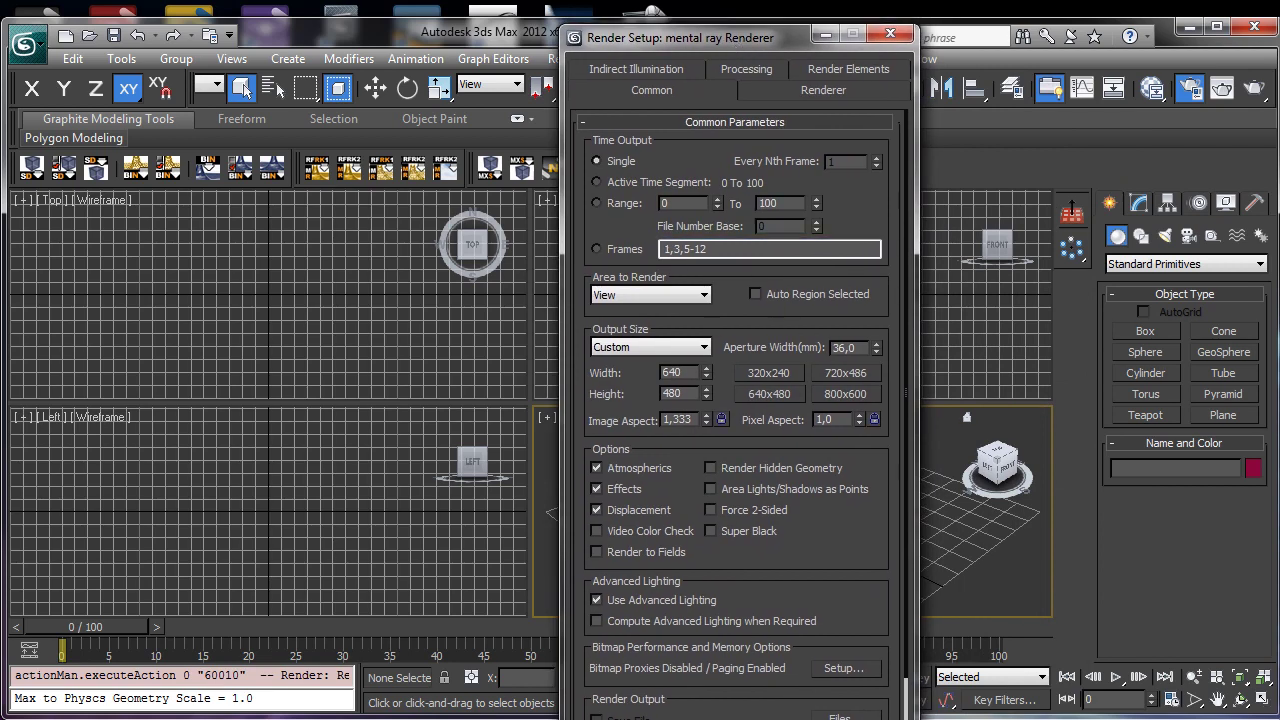
pyautogui.scroll(-6, 770, 470)
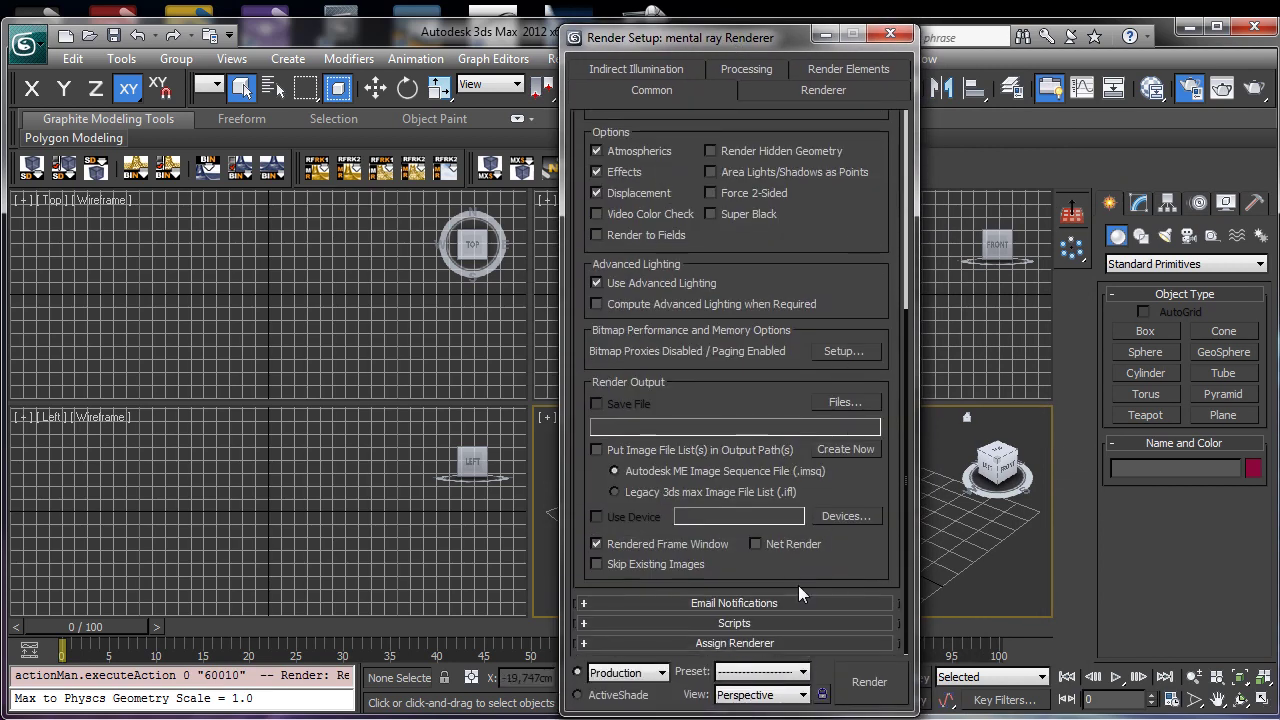
pyautogui.click(772, 642)
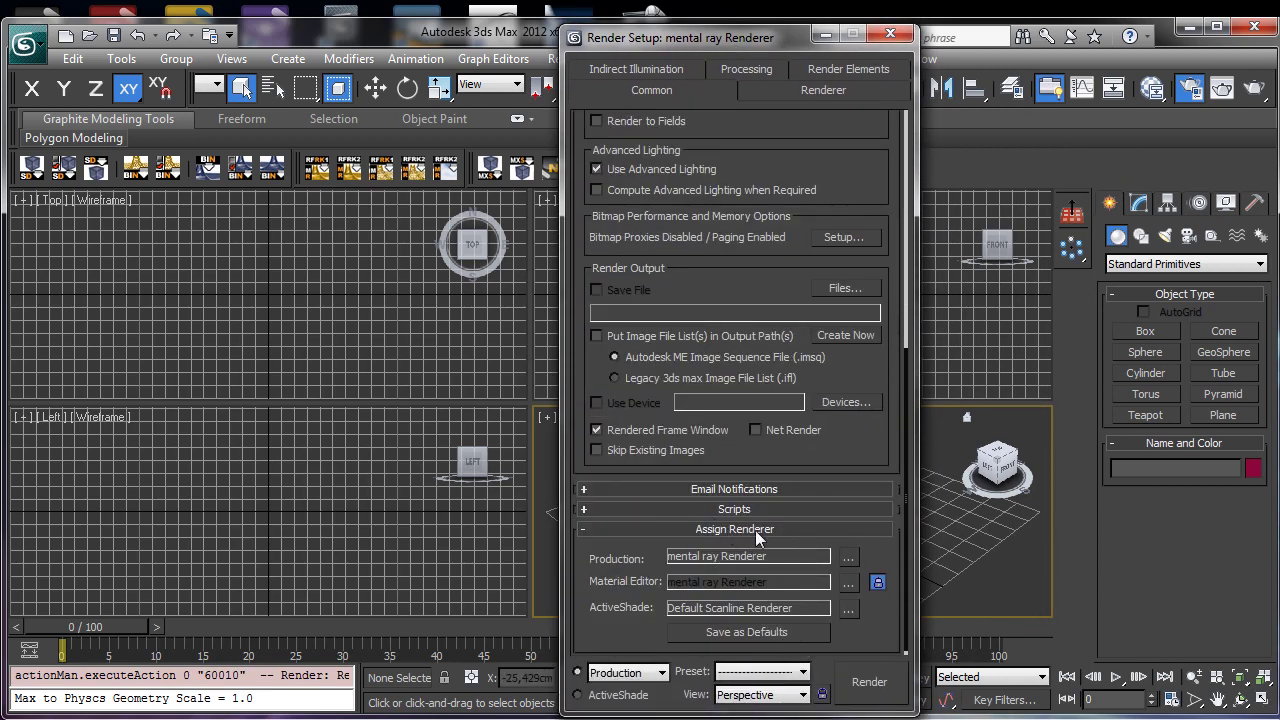
pyautogui.click(849, 557)
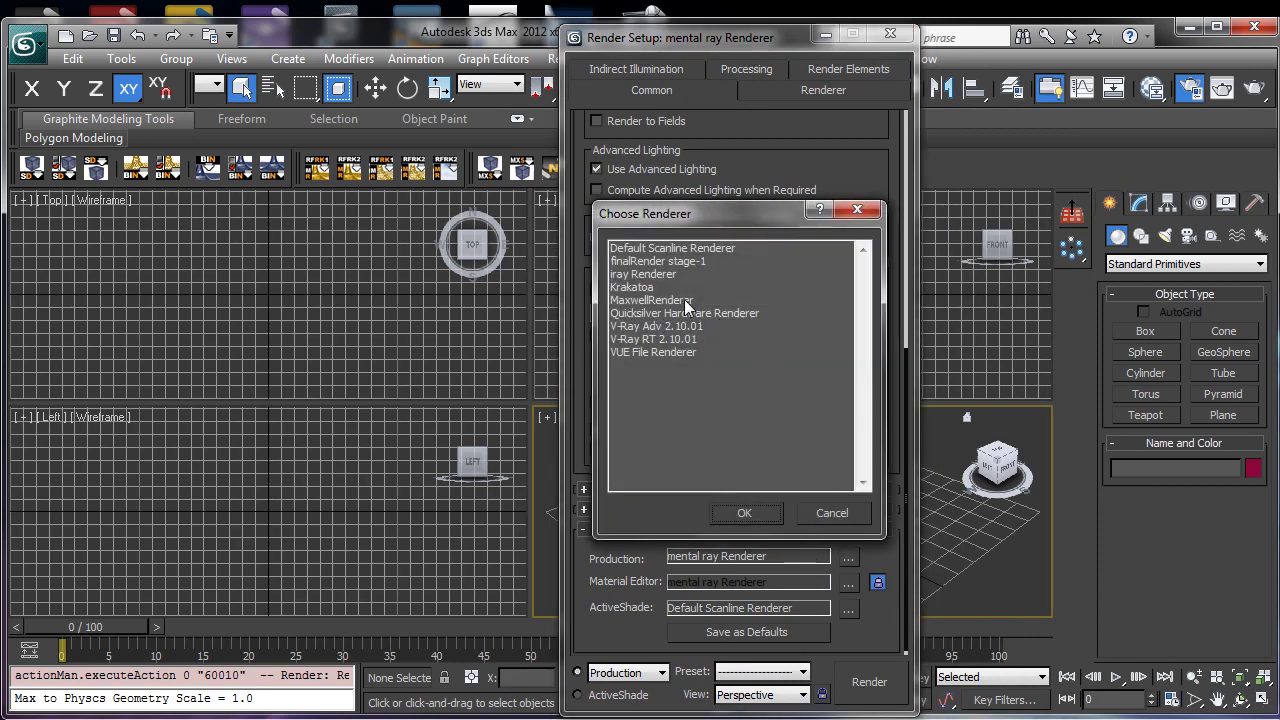
pyautogui.click(829, 512)
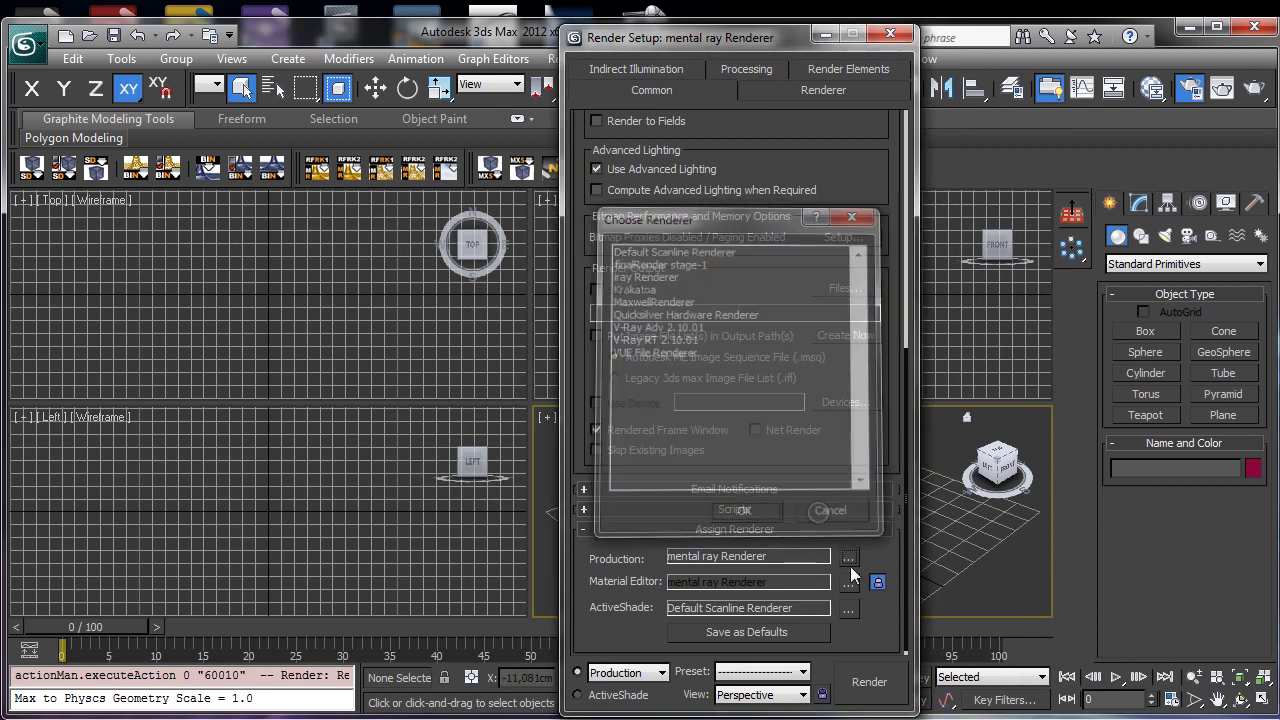
pyautogui.click(848, 608)
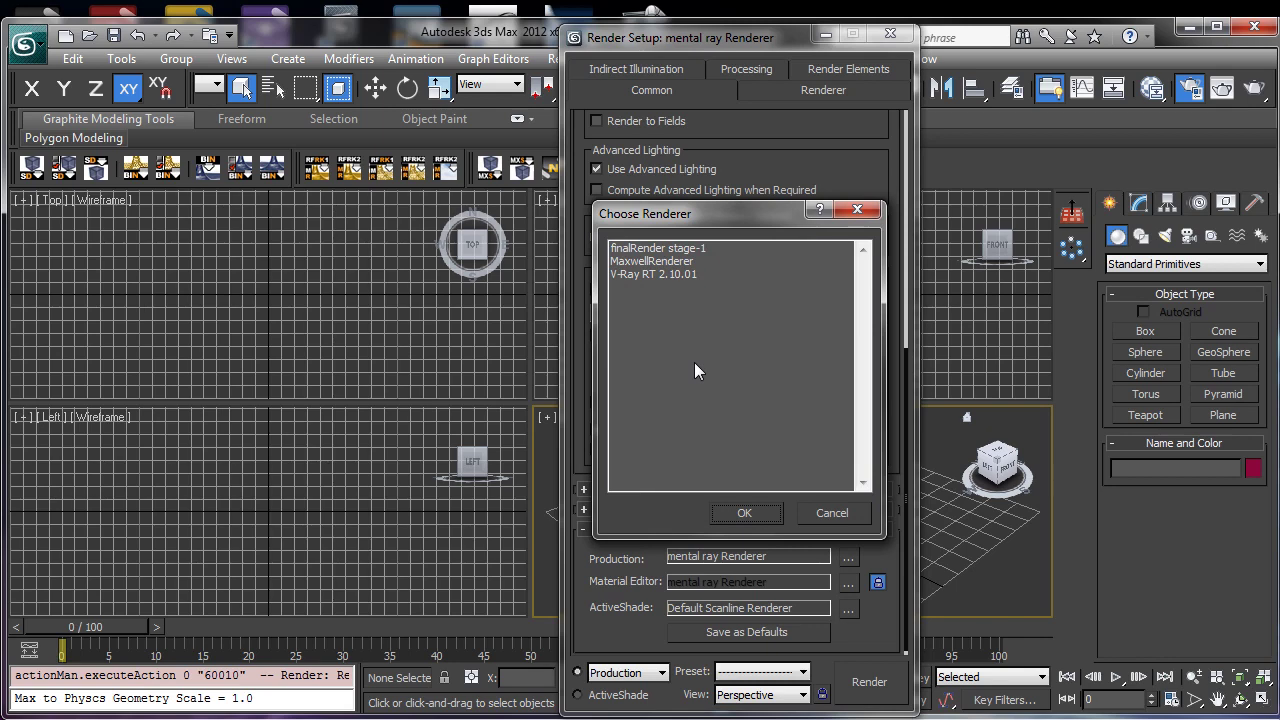
pyautogui.click(831, 512)
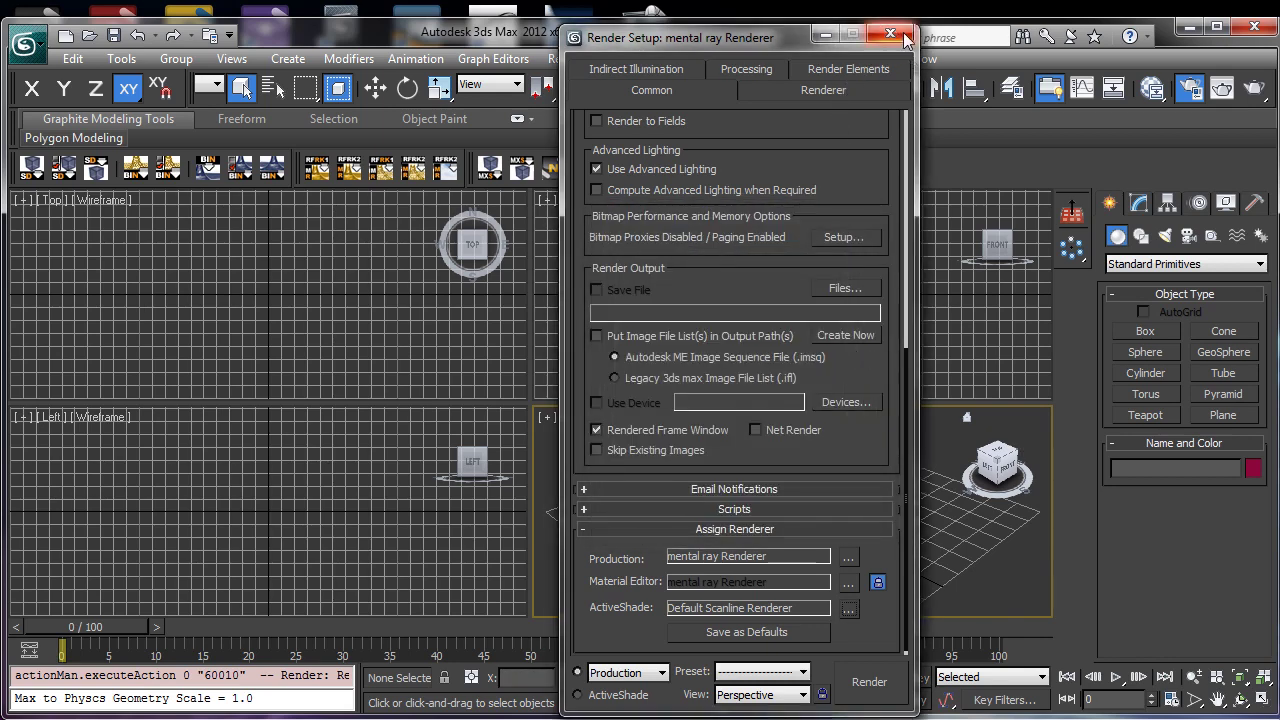
pyautogui.click(890, 35)
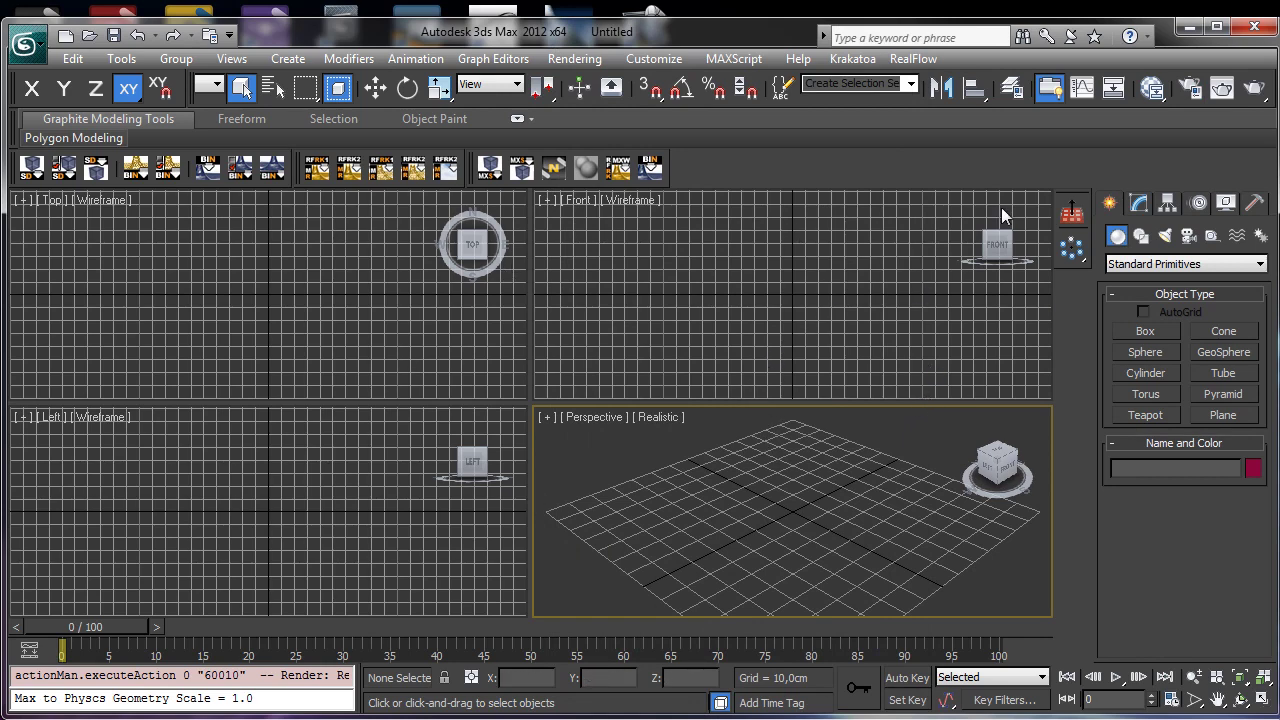
# Step: Reopen Render Setup and assign MaxwellRenderer as the production renderer
pyautogui.press('F10')
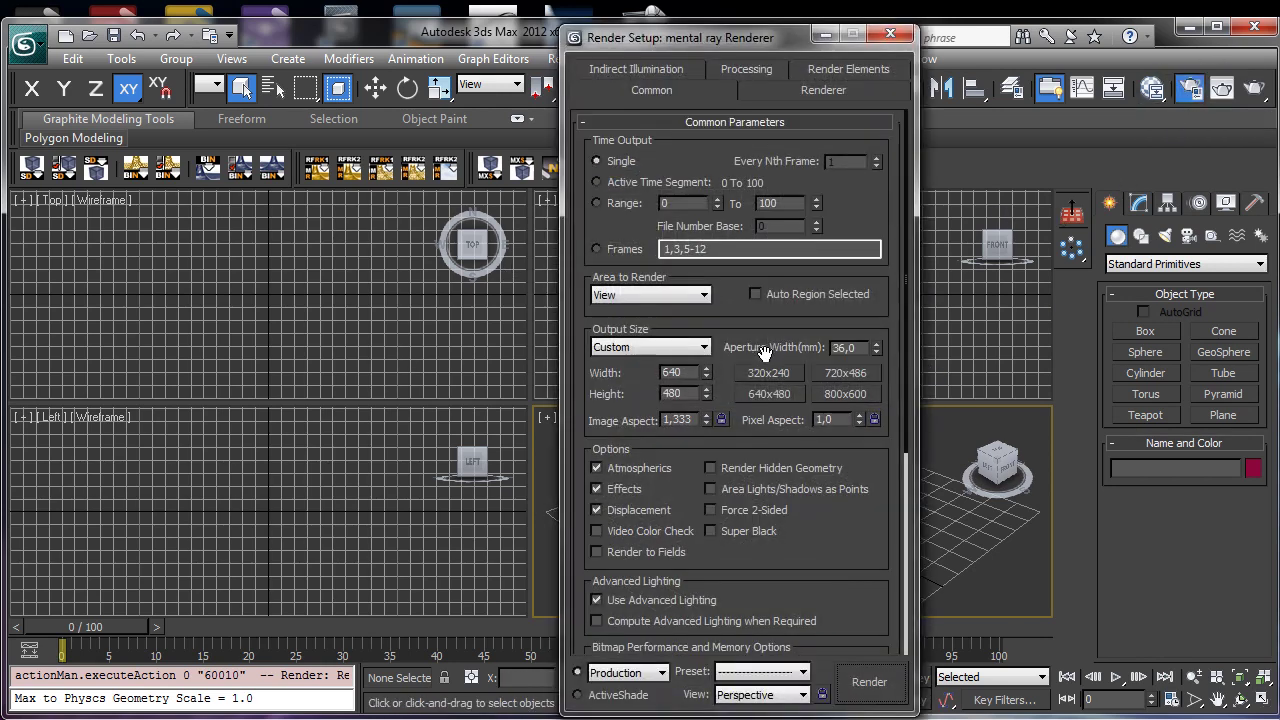
pyautogui.scroll(-5, 828, 586)
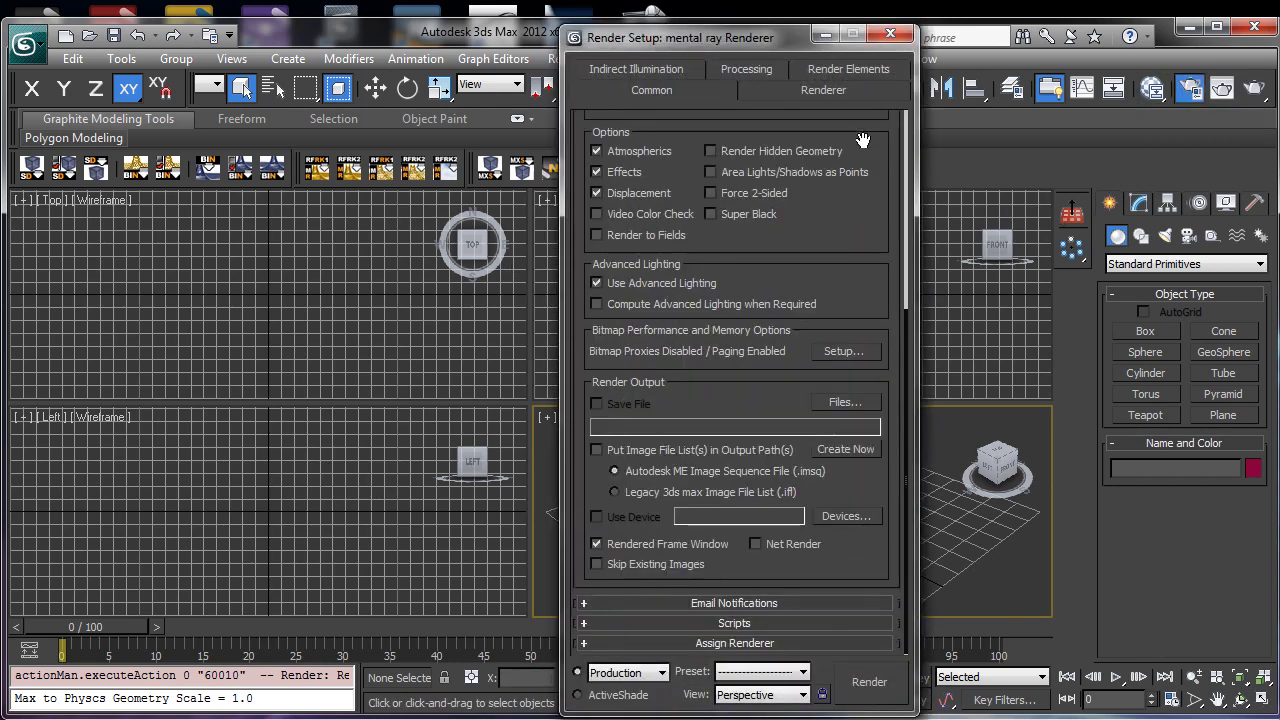
pyautogui.click(775, 642)
pyautogui.click(845, 558)
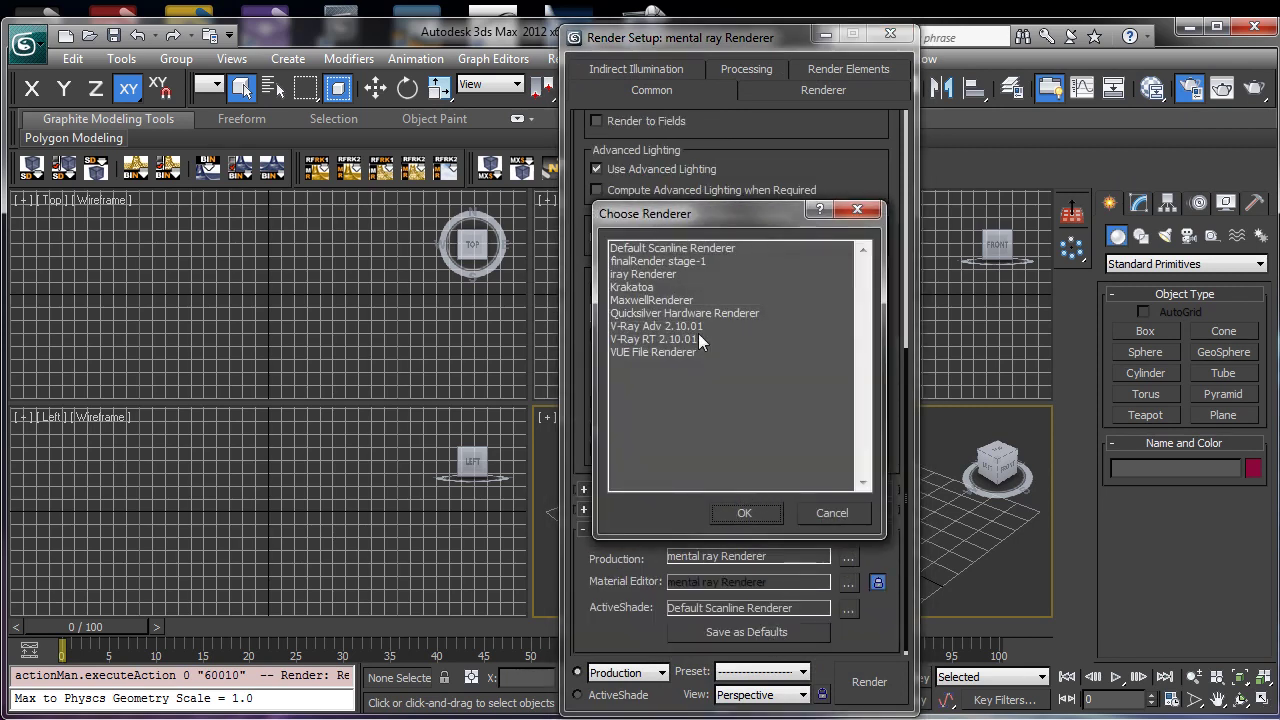
pyautogui.doubleClick(678, 299)
# Step: Examine the Maxwell renderer's General settings, Tone Mapping and Environment Settings, and close Render Setup
pyautogui.click(668, 70)
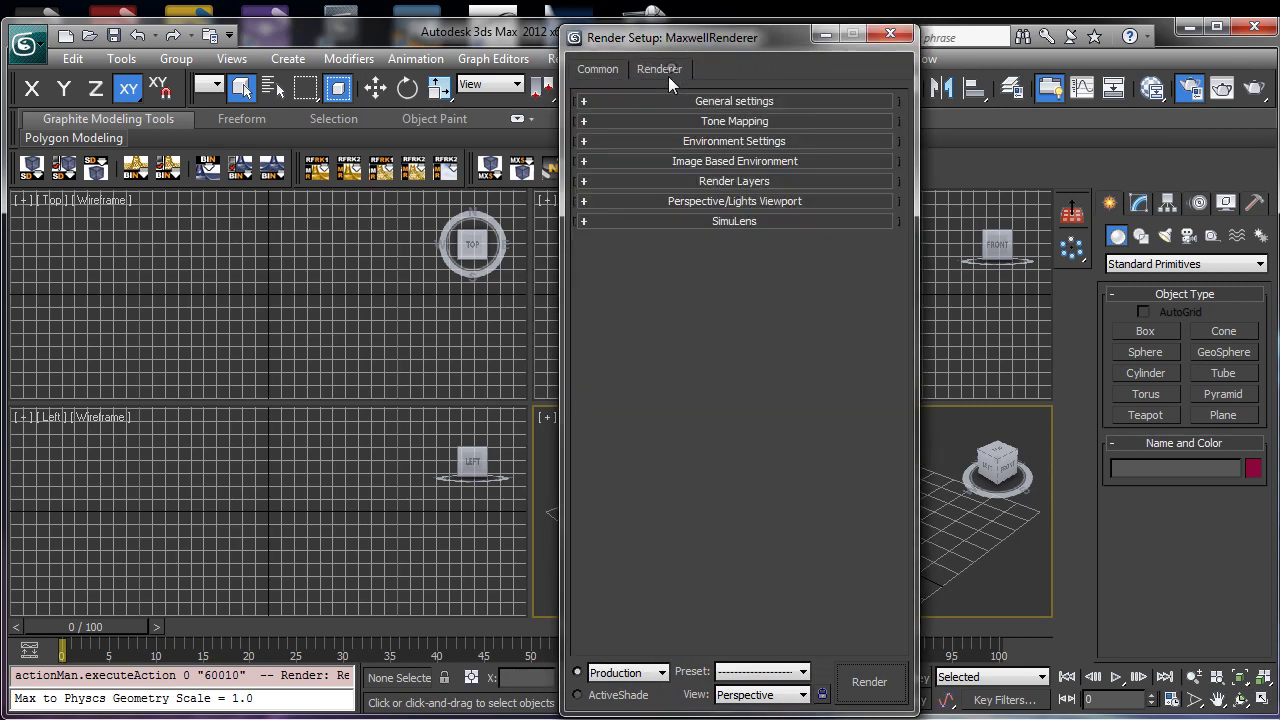
pyautogui.click(733, 119)
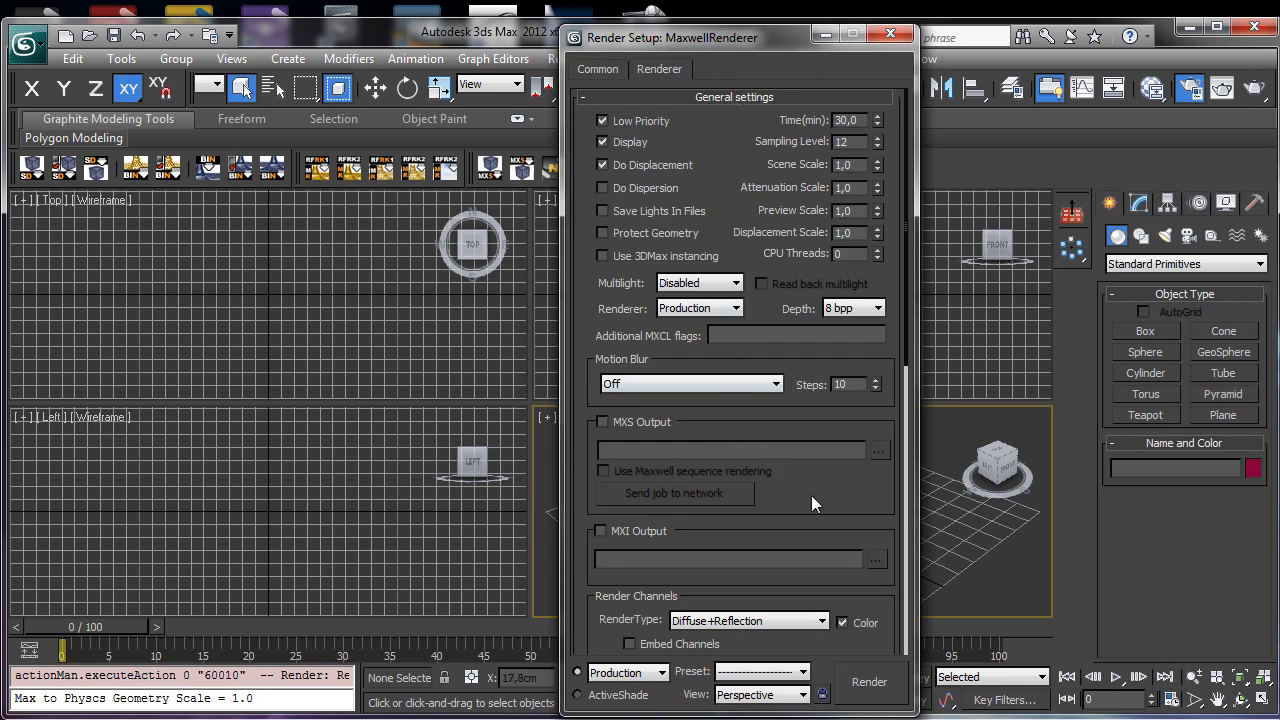
pyautogui.moveTo(811, 495); pyautogui.dragTo(750, 232)
pyautogui.scroll(-5, 675, 401)
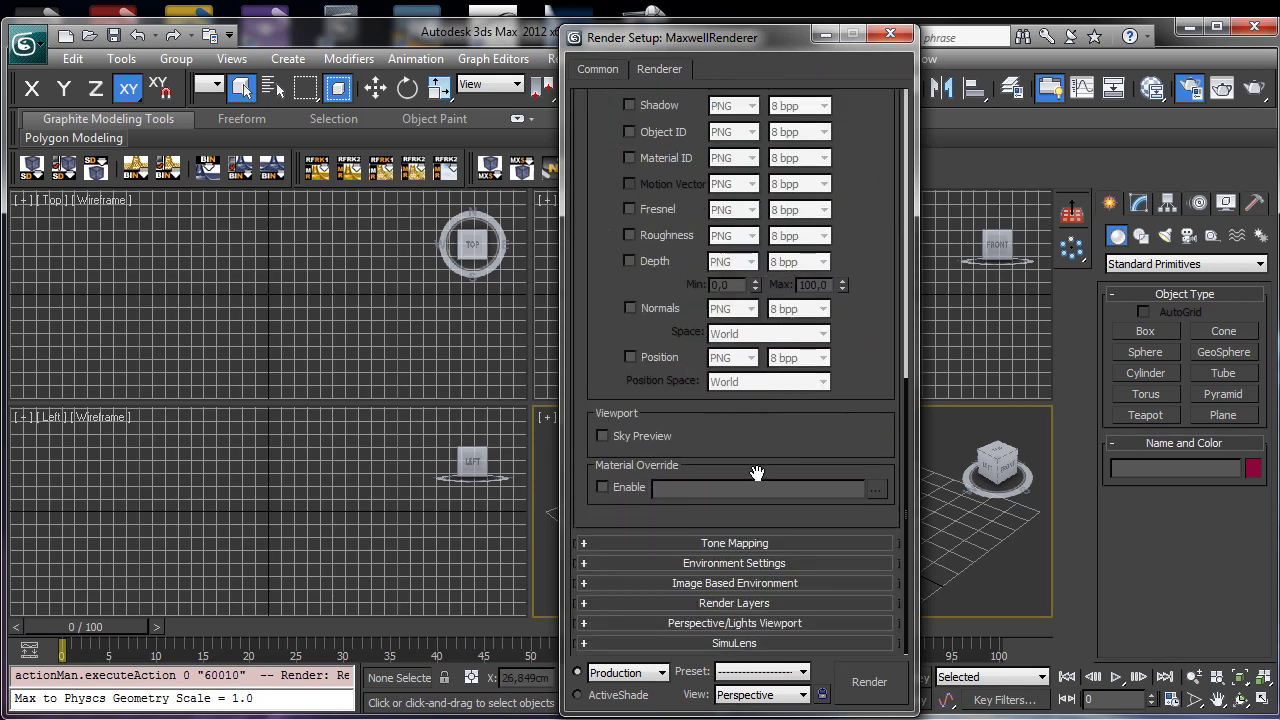
pyautogui.click(753, 547)
pyautogui.scroll(-1, 815, 432)
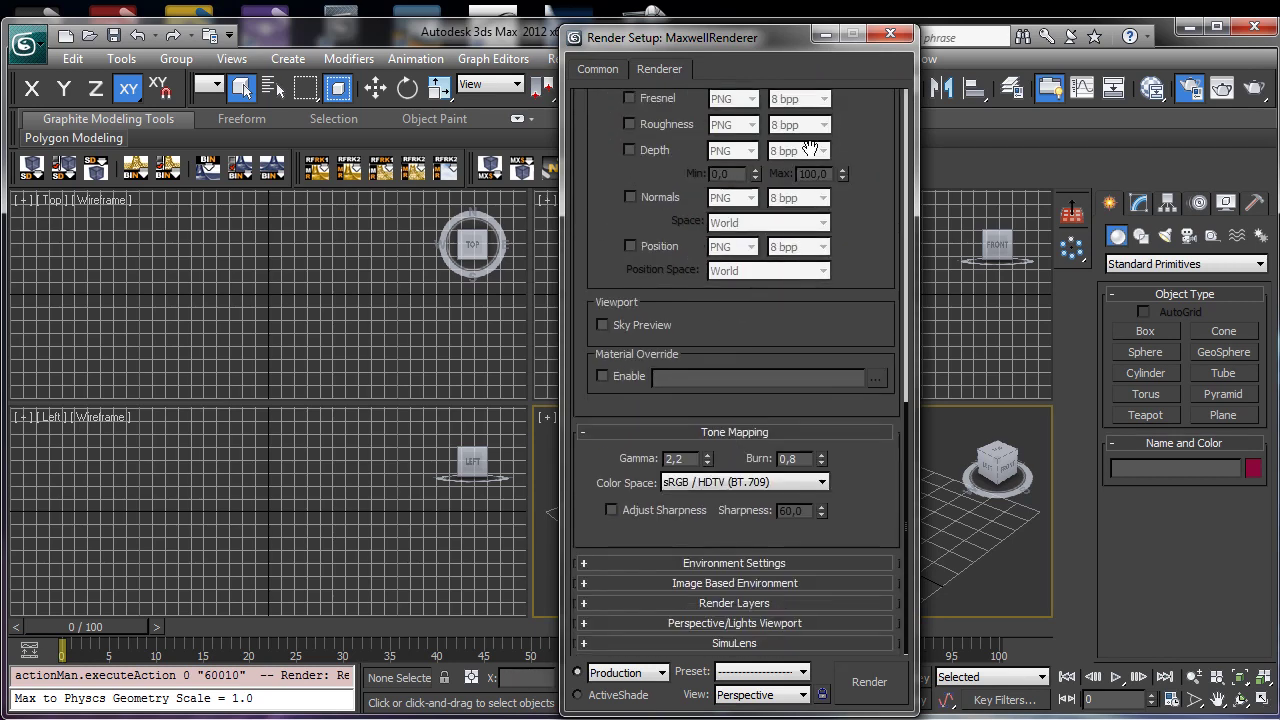
pyautogui.click(711, 562)
pyautogui.scroll(-4, 803, 486)
pyautogui.scroll(9, 846, 106)
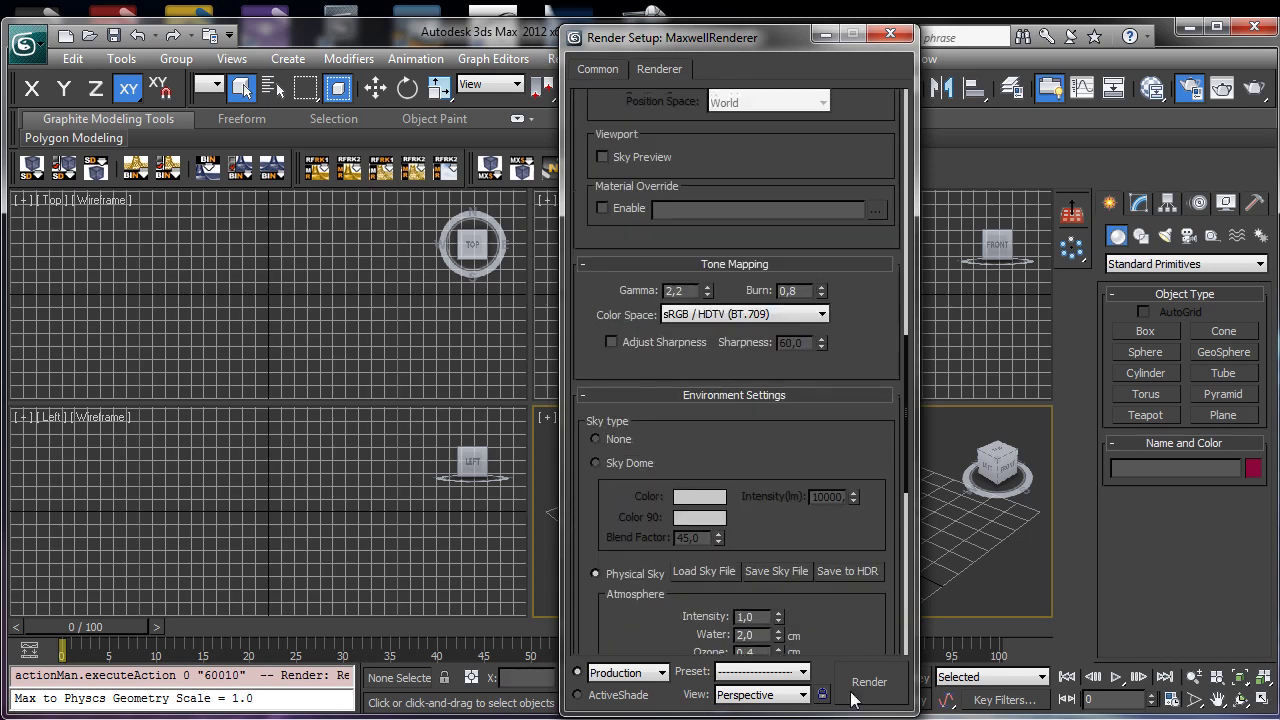
pyautogui.click(886, 36)
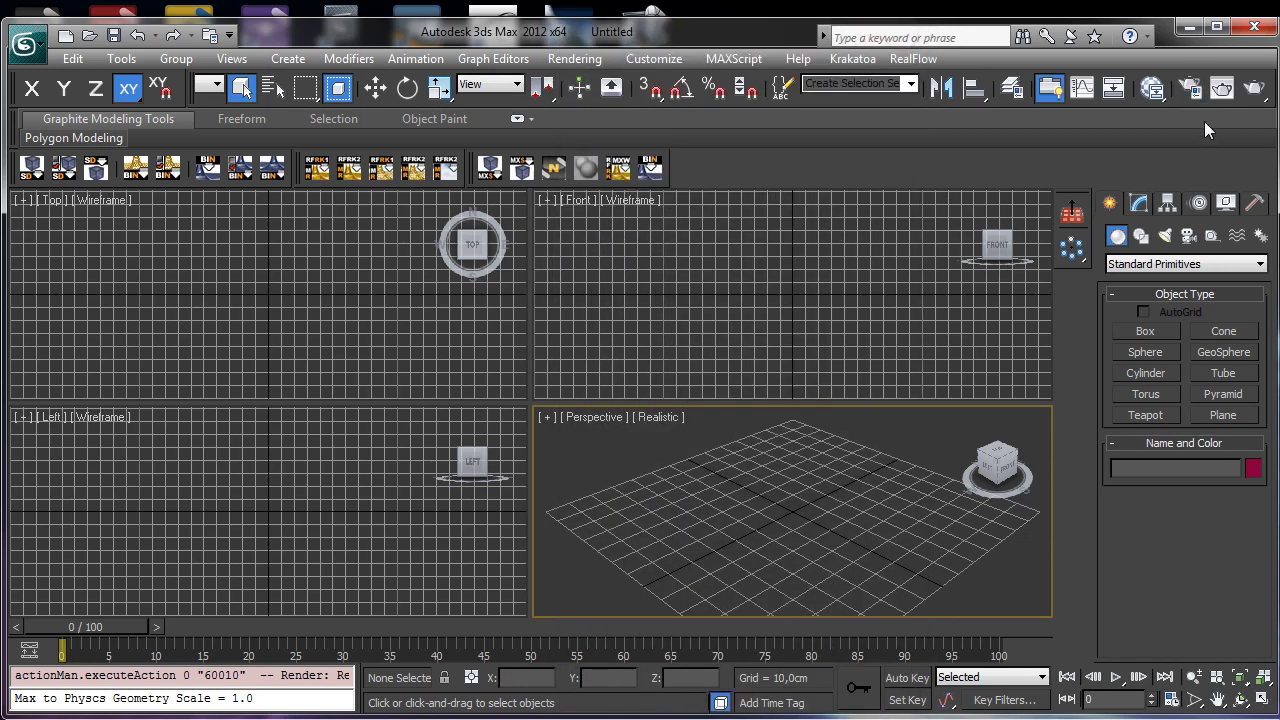
# Step: Open the Slate Material Editor, bring its window fully into view, and add a Maxwell Material to the active view
pyautogui.click(1155, 89)
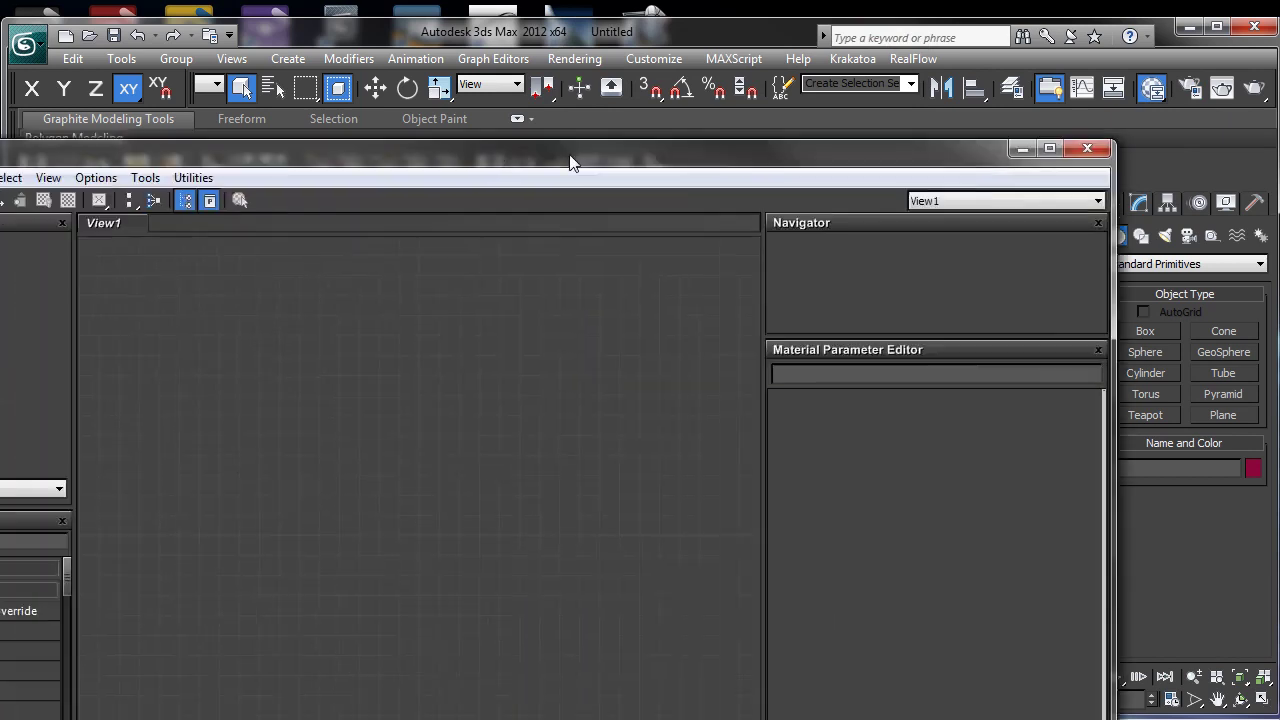
pyautogui.moveTo(571, 155); pyautogui.dragTo(729, 77)
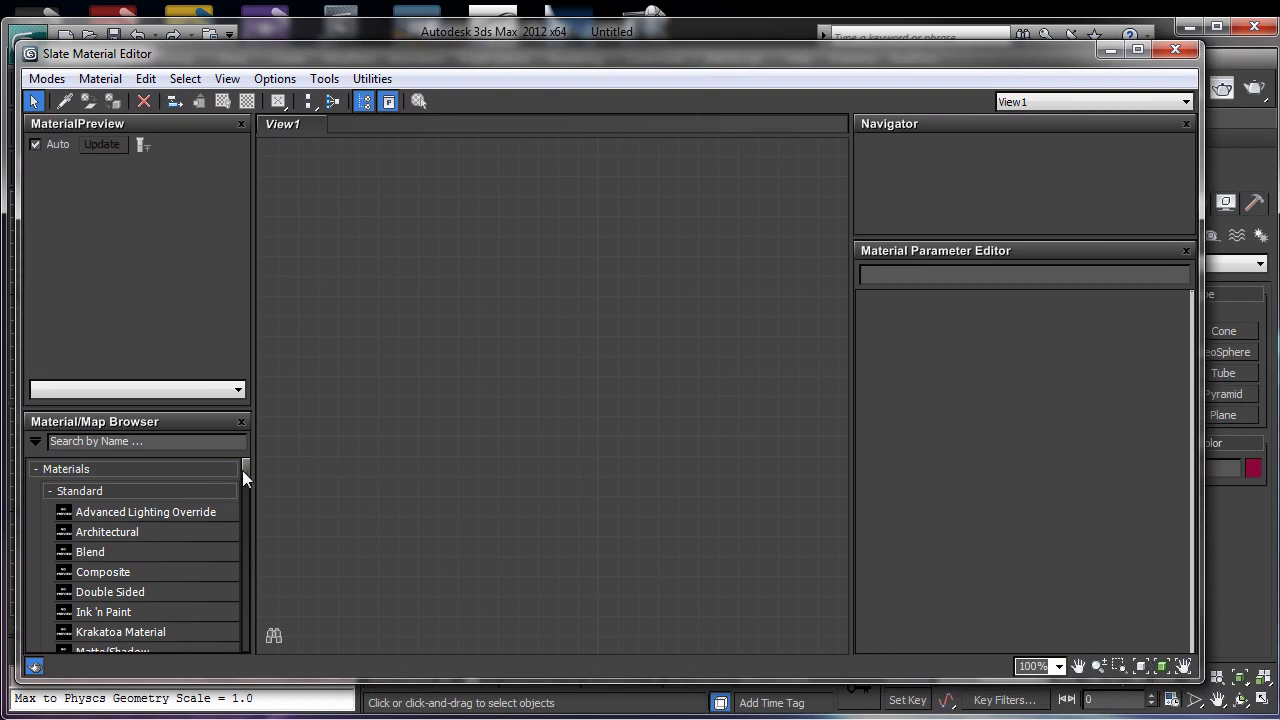
pyautogui.moveTo(242, 470)
pyautogui.mouseDown()
pyautogui.moveTo(235, 496)
pyautogui.moveTo(235, 480)
pyautogui.mouseUp()
pyautogui.doubleClick(134, 547)
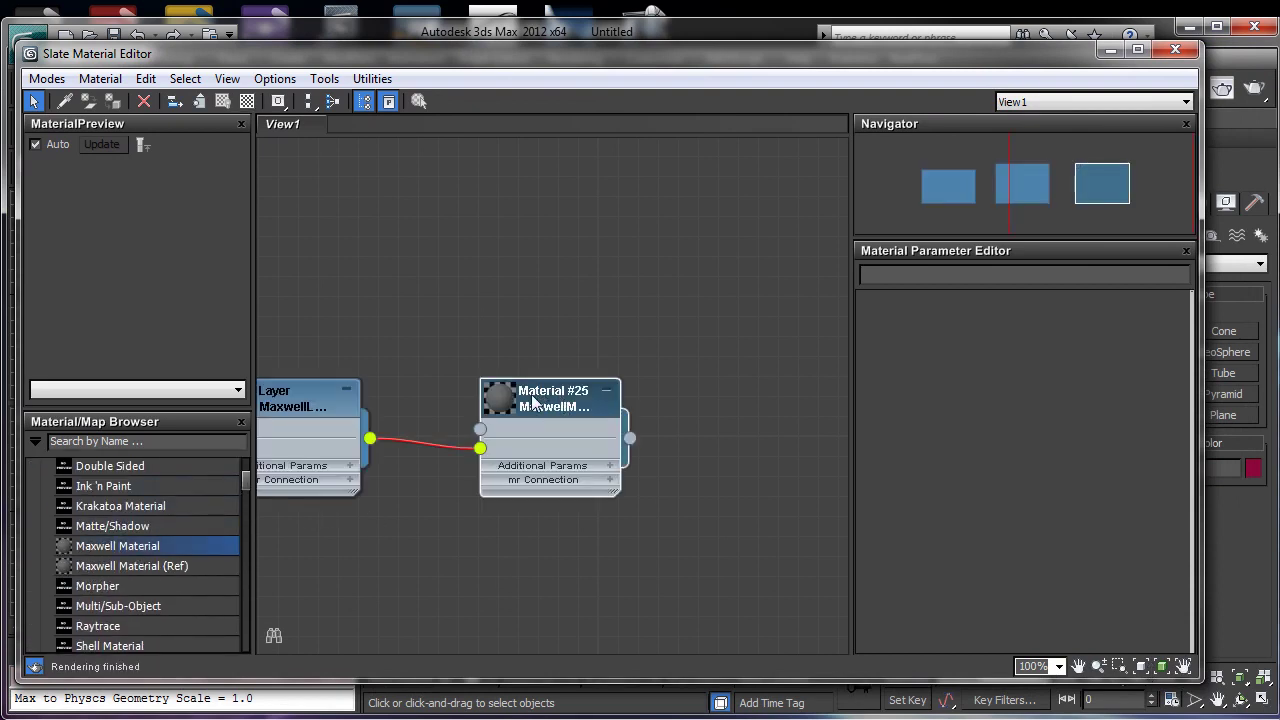
# Step: Move the Maxwell material node upward, place its Layer node closer beside it, and open the material's parameters
pyautogui.moveTo(533, 402); pyautogui.dragTo(573, 342)
pyautogui.moveTo(329, 377); pyautogui.dragTo(429, 335)
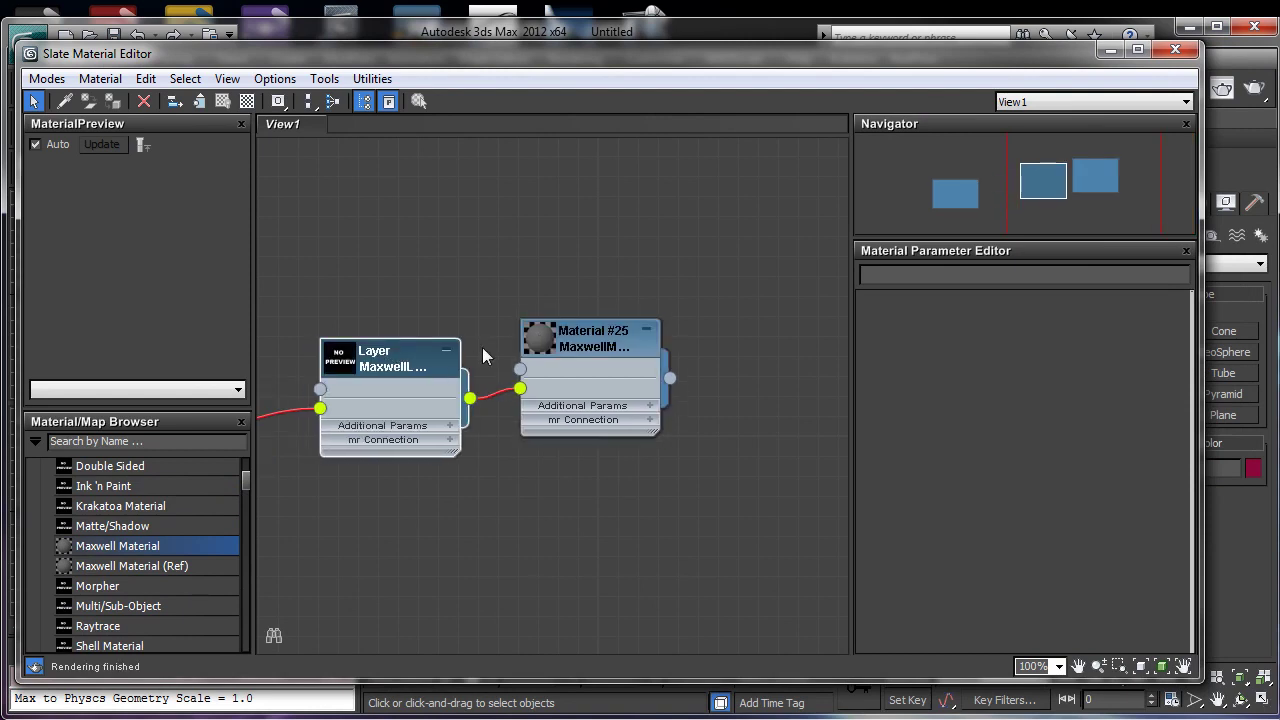
pyautogui.doubleClick(594, 350)
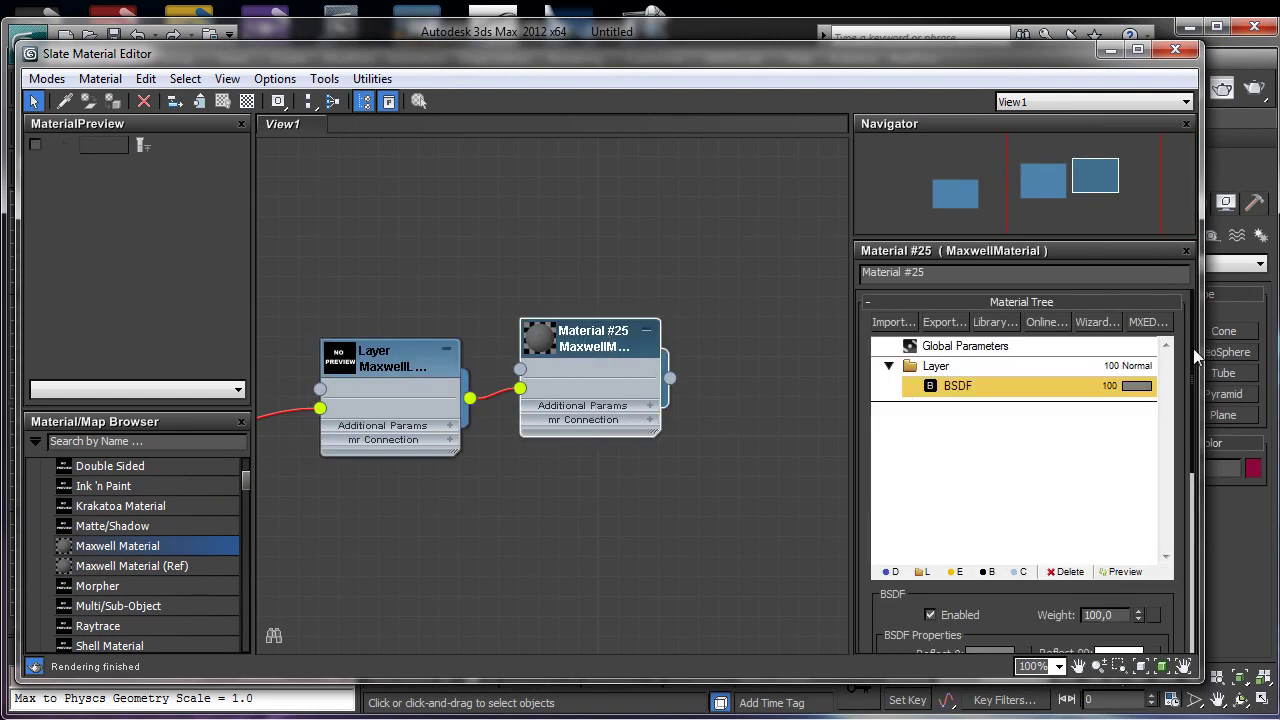
# Step: Examine the Maxwell material's BSDF parameters and its connected Layer node, and close the Slate Material Editor
pyautogui.scroll(-5, 1177, 490)
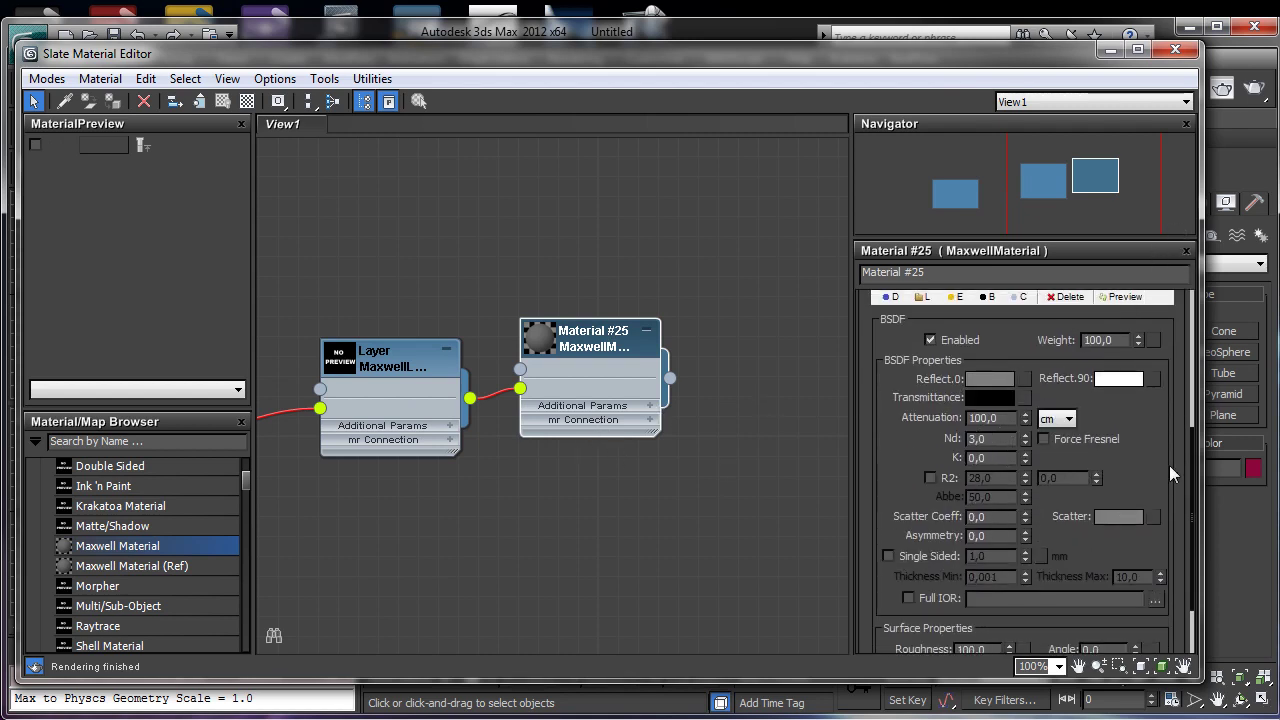
pyautogui.scroll(-3, 1169, 465)
pyautogui.scroll(10, 881, 377)
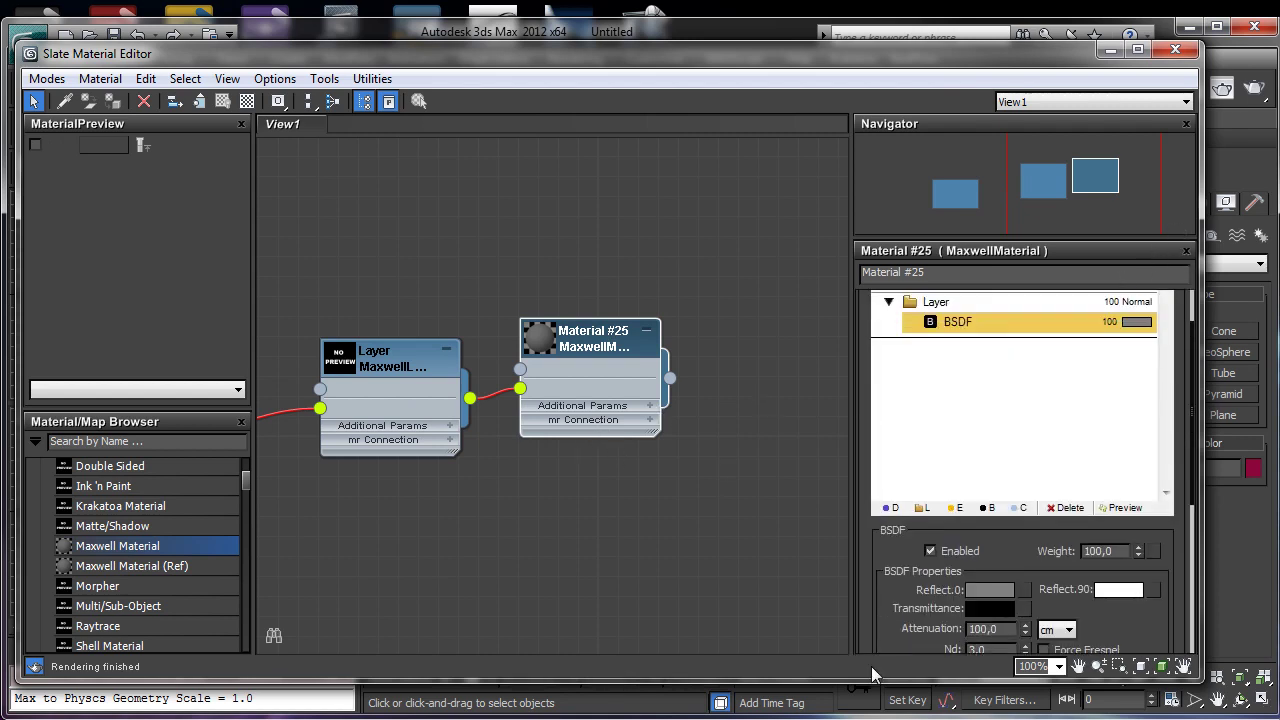
pyautogui.doubleClick(426, 404)
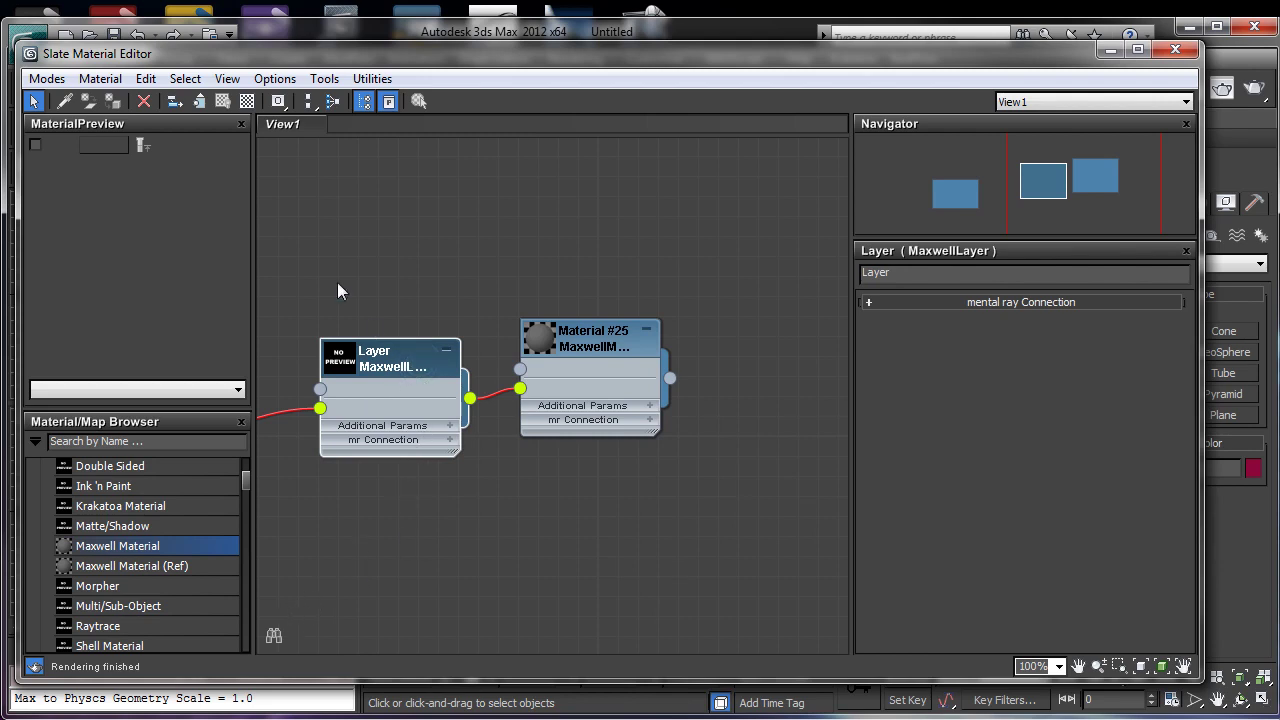
pyautogui.moveTo(1118, 165); pyautogui.dragTo(1083, 169)
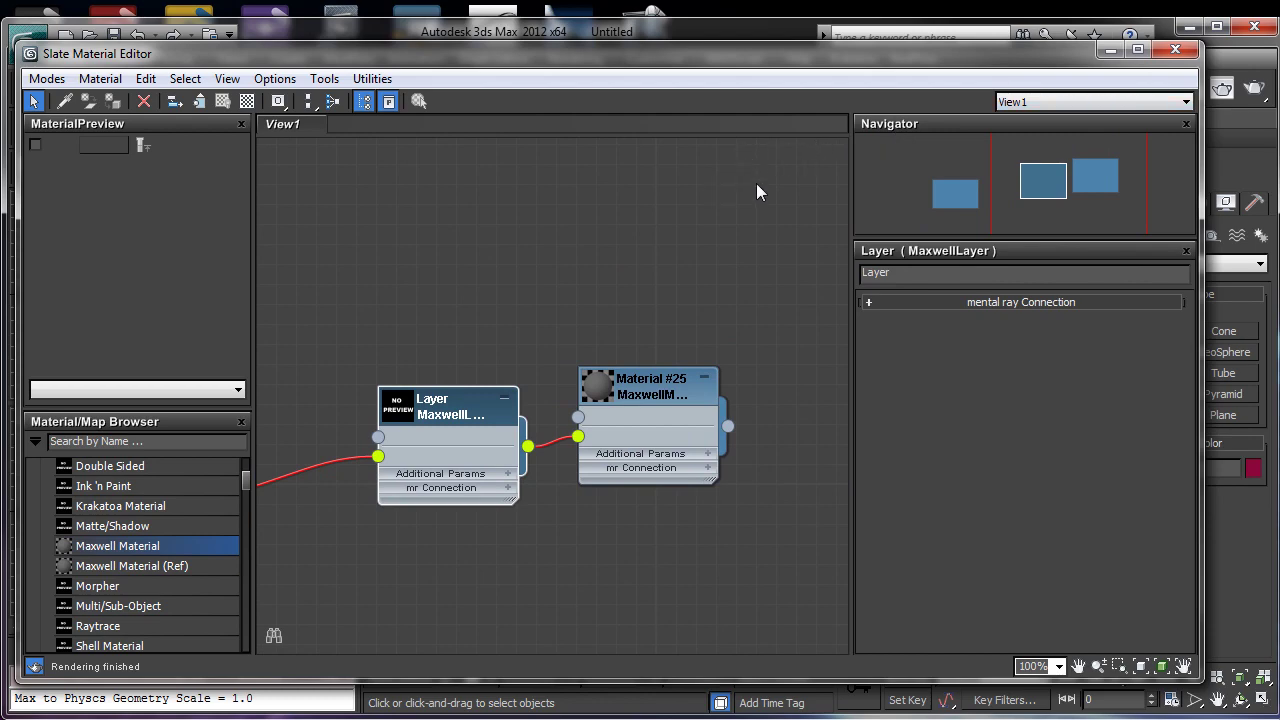
pyautogui.click(1175, 52)
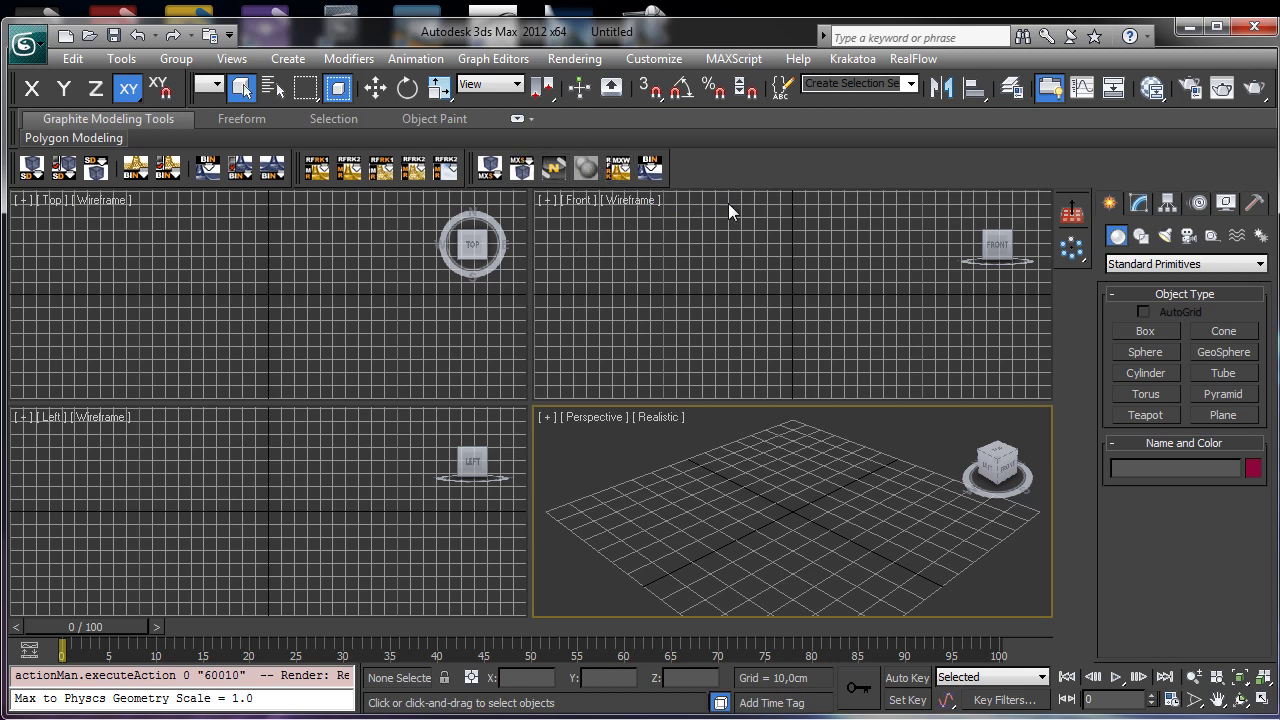
# Step: Look through the Maxwell geometry object types and the Maxwell light object type available for creation
pyautogui.click(1213, 266)
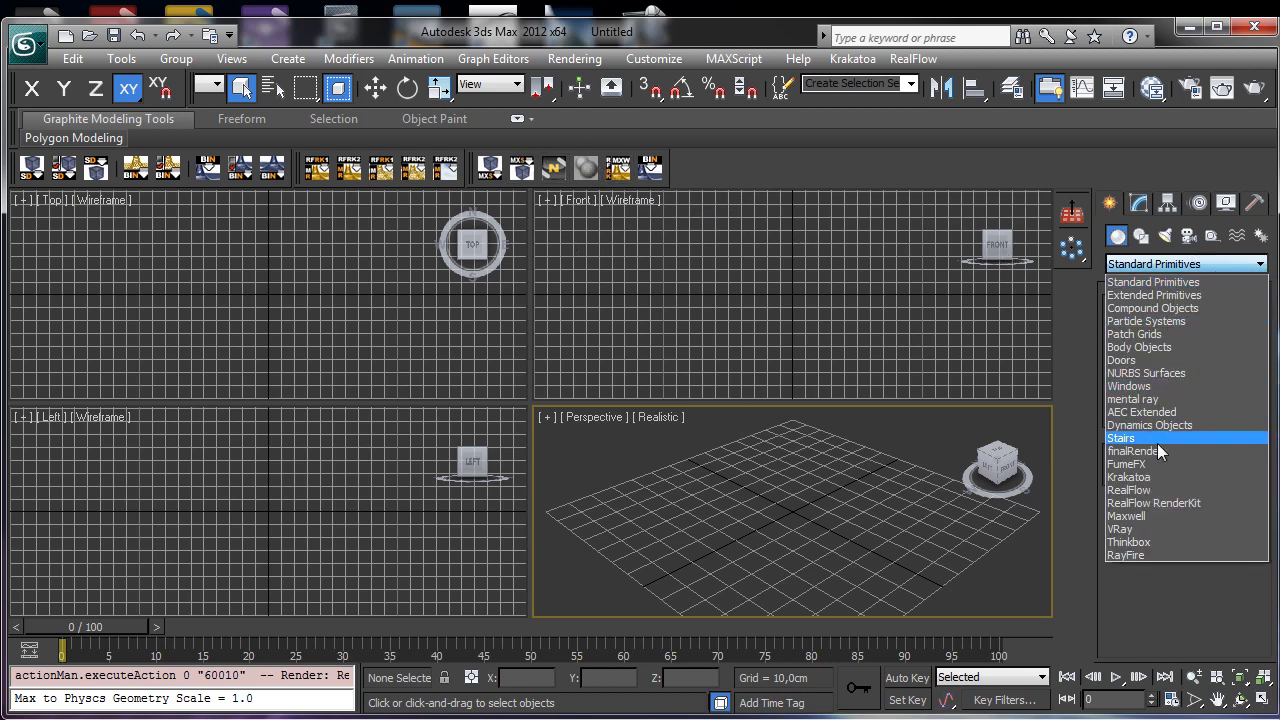
pyautogui.click(1138, 516)
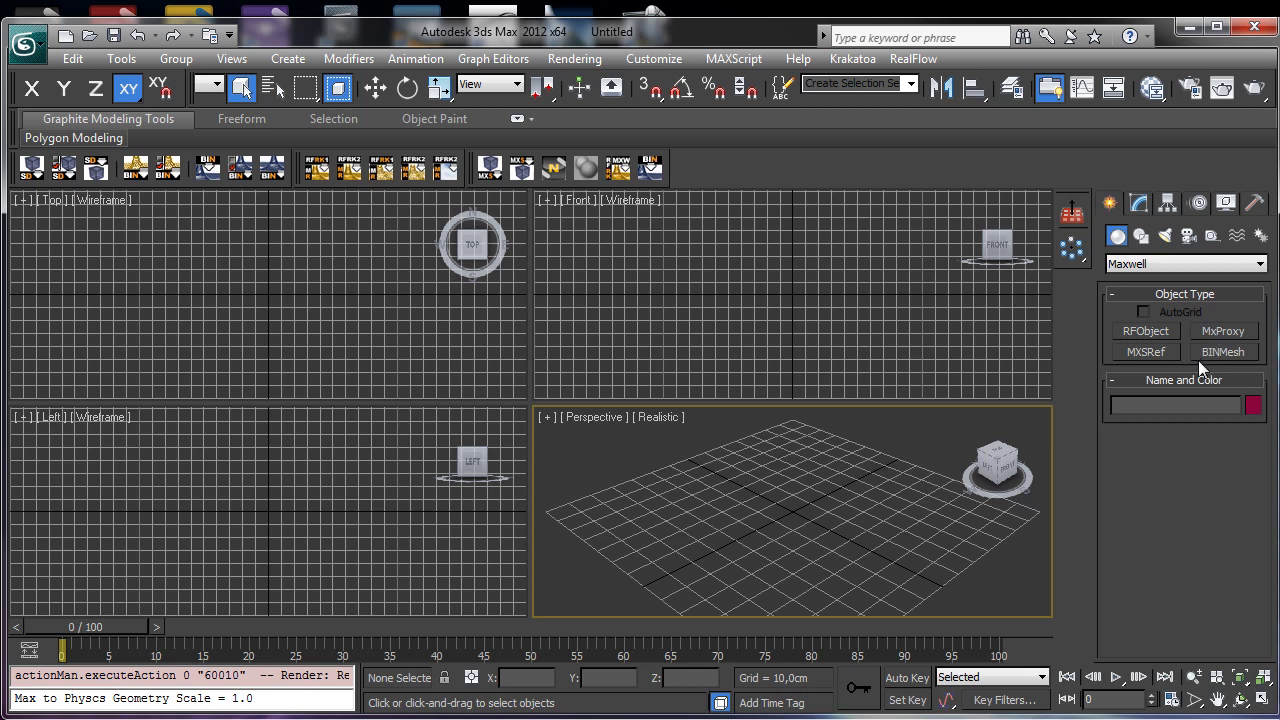
pyautogui.click(1166, 234)
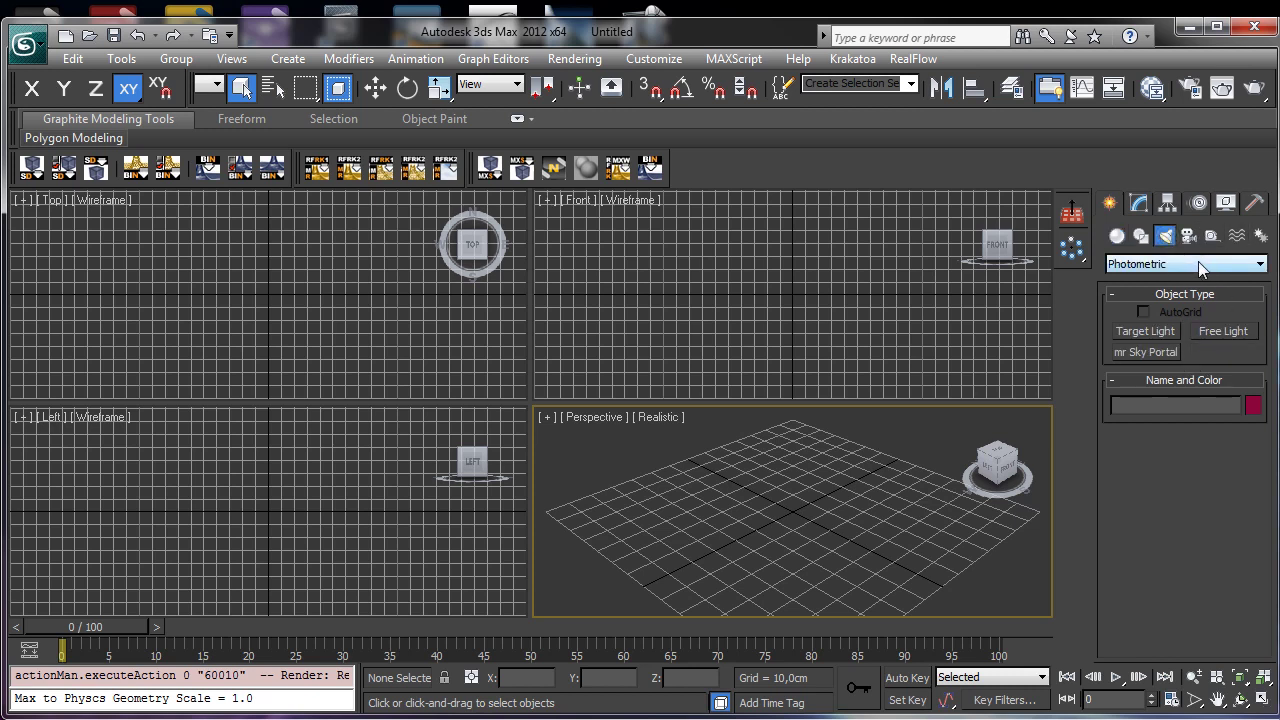
pyautogui.click(1198, 262)
pyautogui.click(1157, 321)
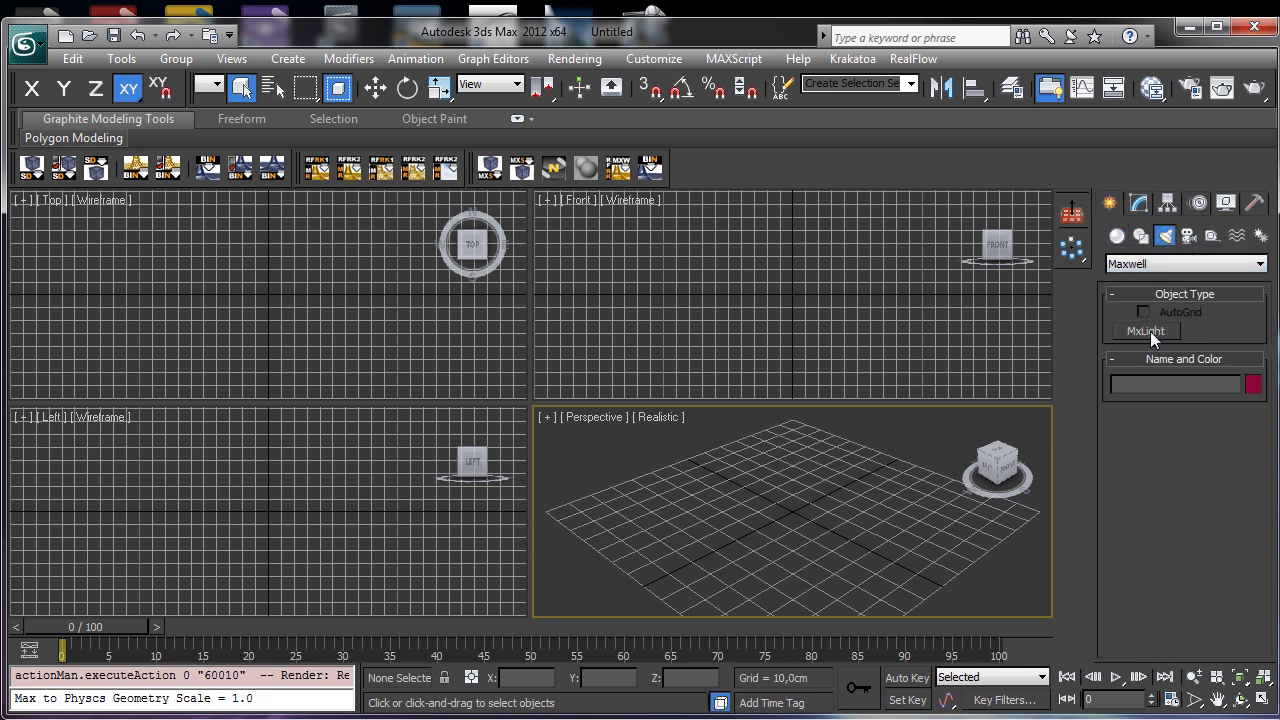
# Step: Examine the Standard Target camera's parameters, including its clipping planes, multi-pass effect and depth of field settings
pyautogui.click(1188, 235)
pyautogui.click(1180, 264)
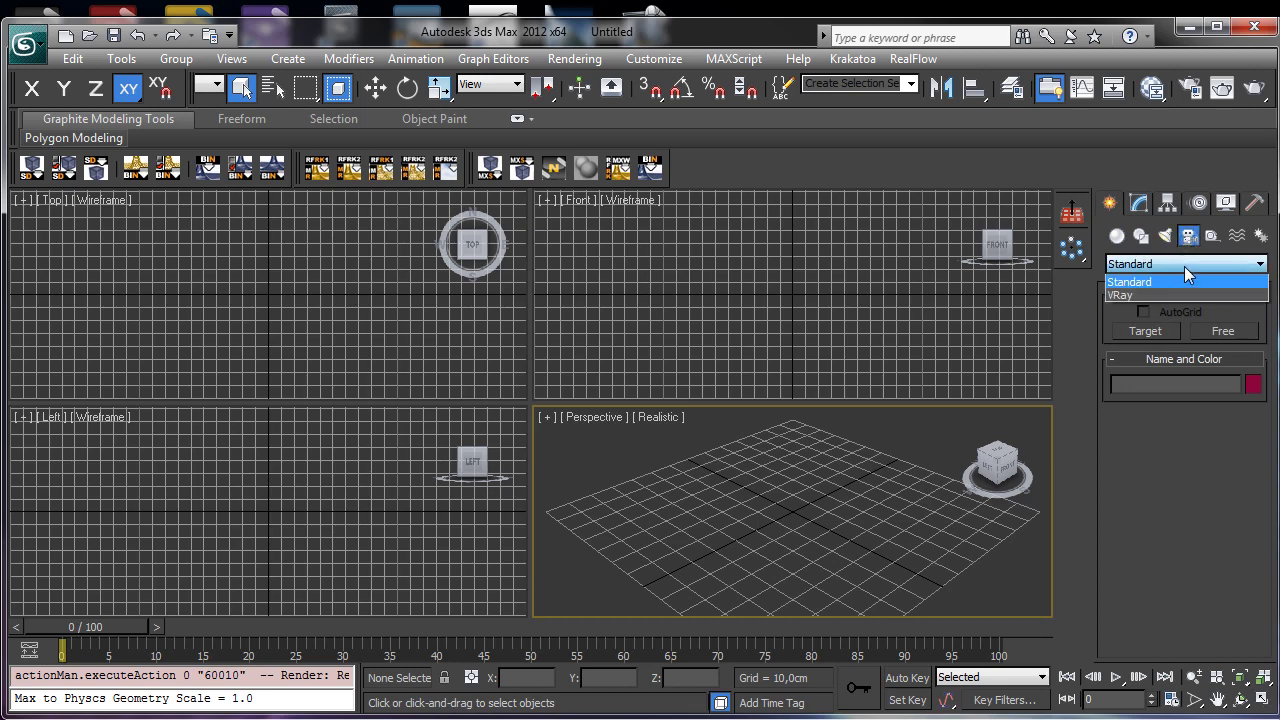
pyautogui.click(1183, 269)
pyautogui.click(1150, 333)
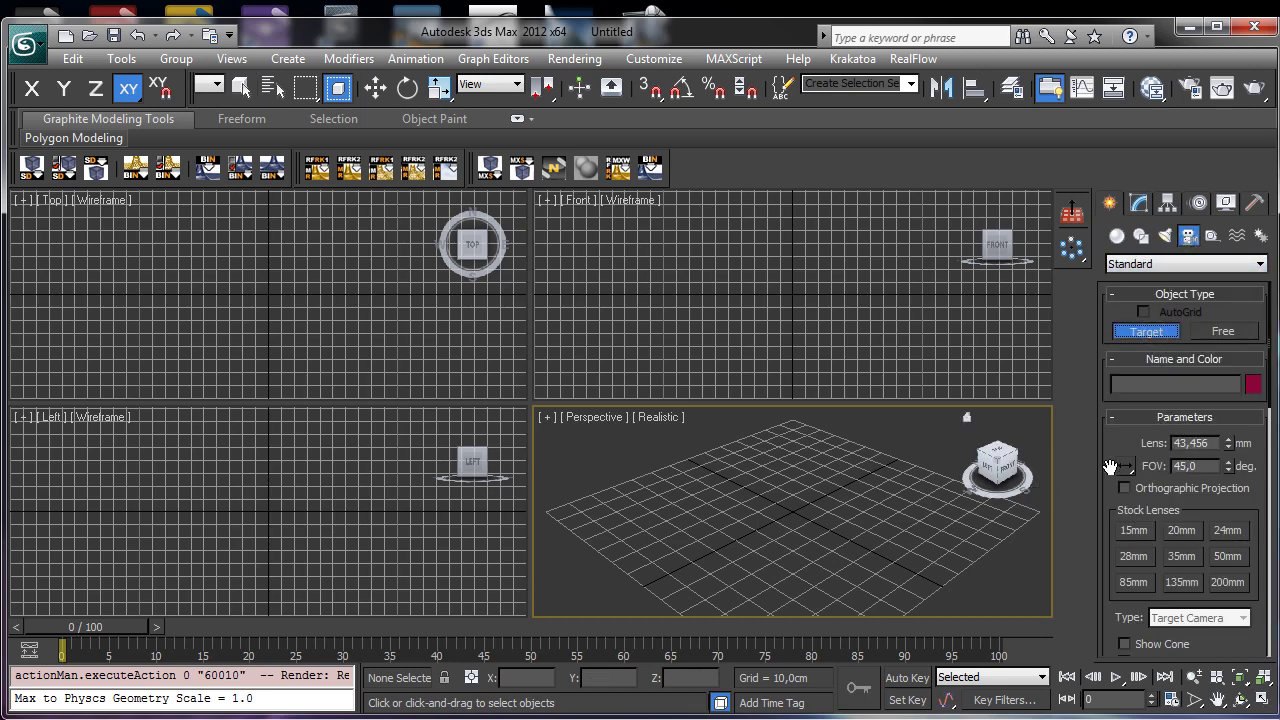
pyautogui.scroll(-5, 1152, 358)
pyautogui.scroll(-6, 1188, 320)
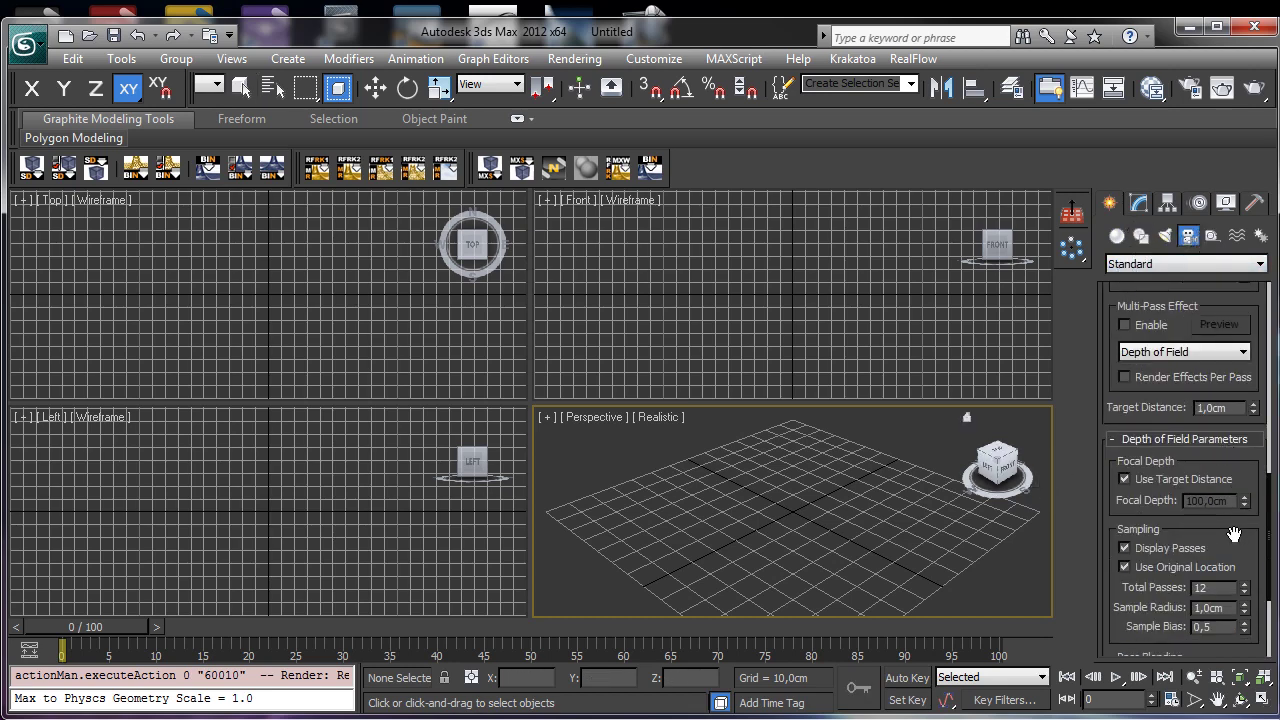
pyautogui.scroll(-3, 1234, 535)
pyautogui.scroll(4, 1158, 521)
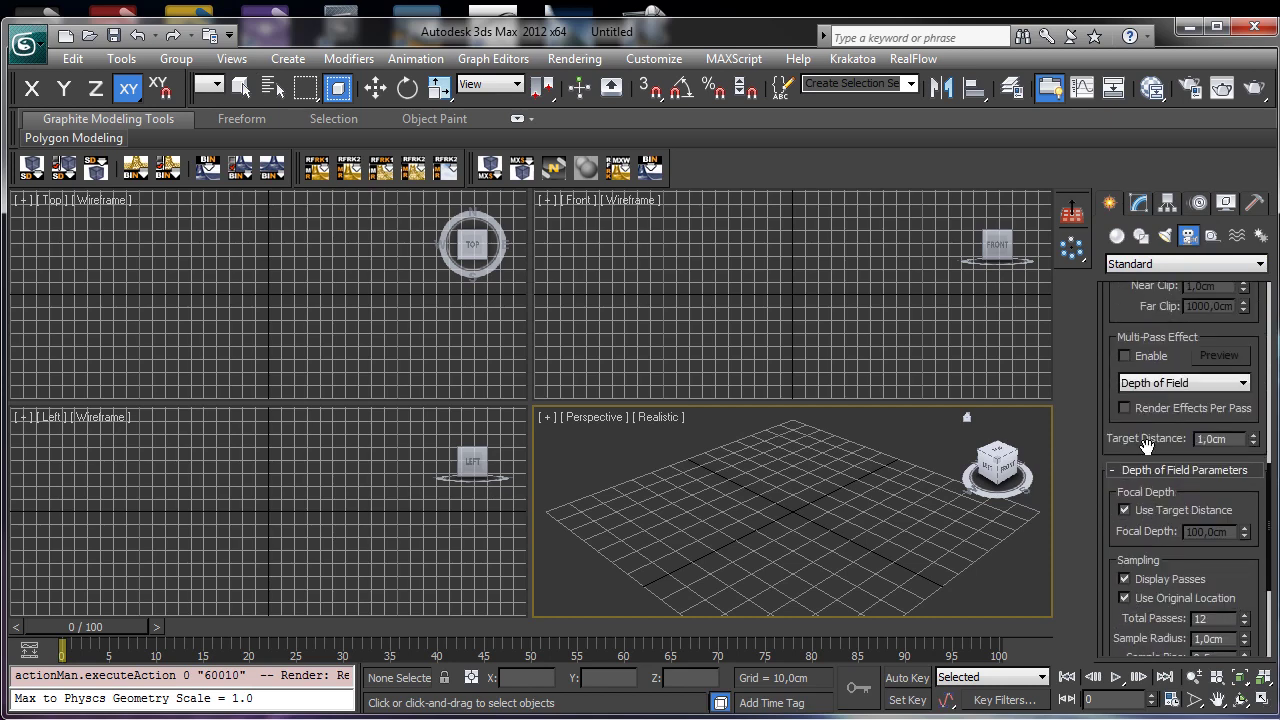
pyautogui.scroll(5, 1163, 342)
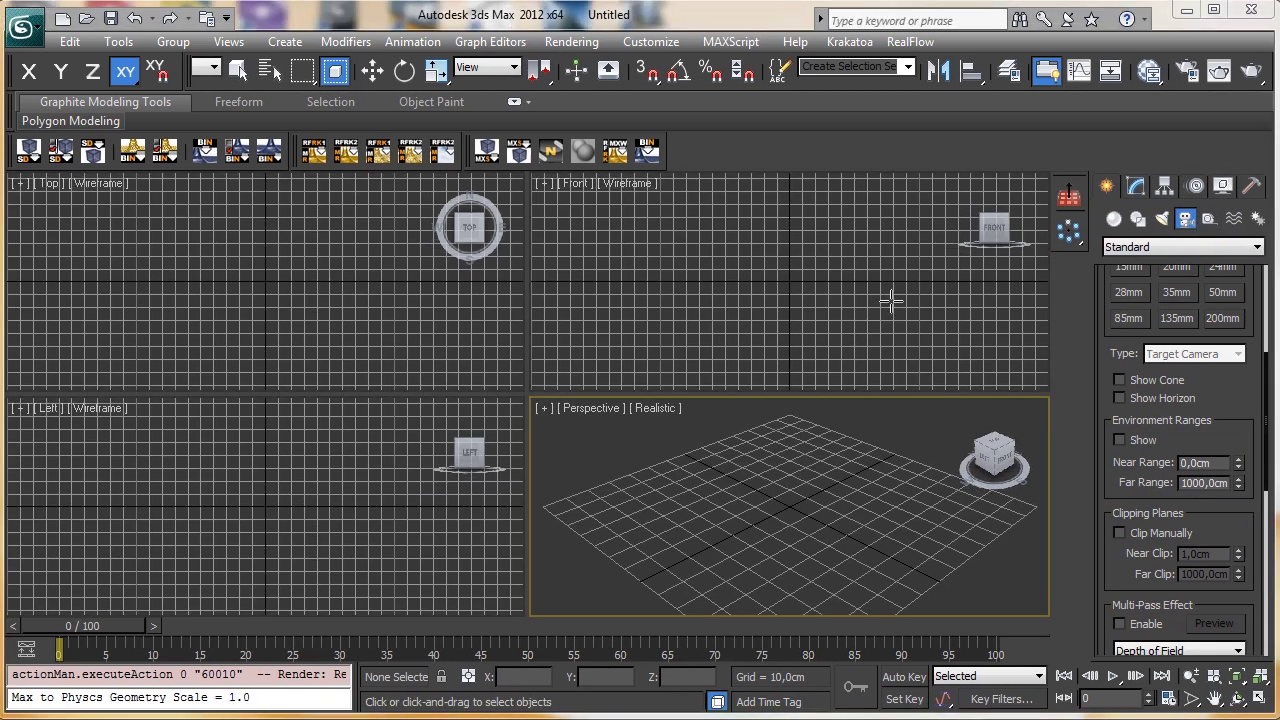
# Step: Create a Standard Primitives plane about 141 by 141 cm covering the grid in the Perspective view
pyautogui.click(1115, 220)
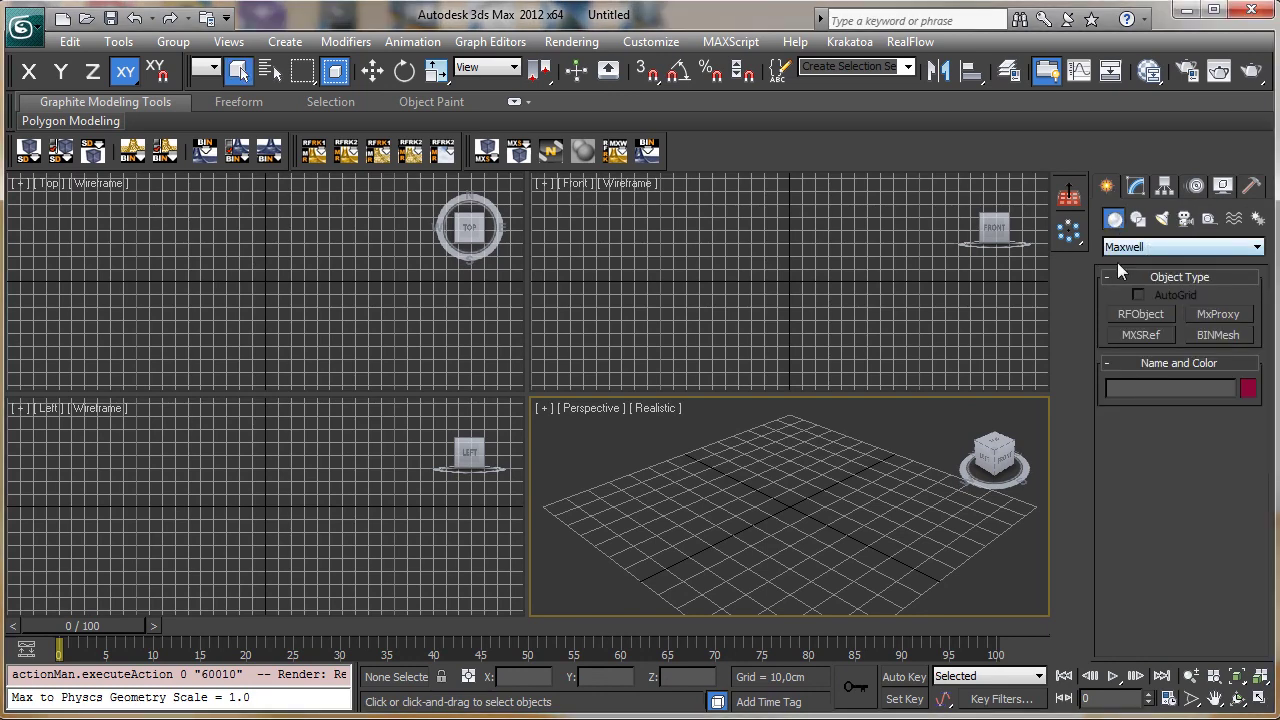
pyautogui.click(1126, 247)
pyautogui.click(1150, 263)
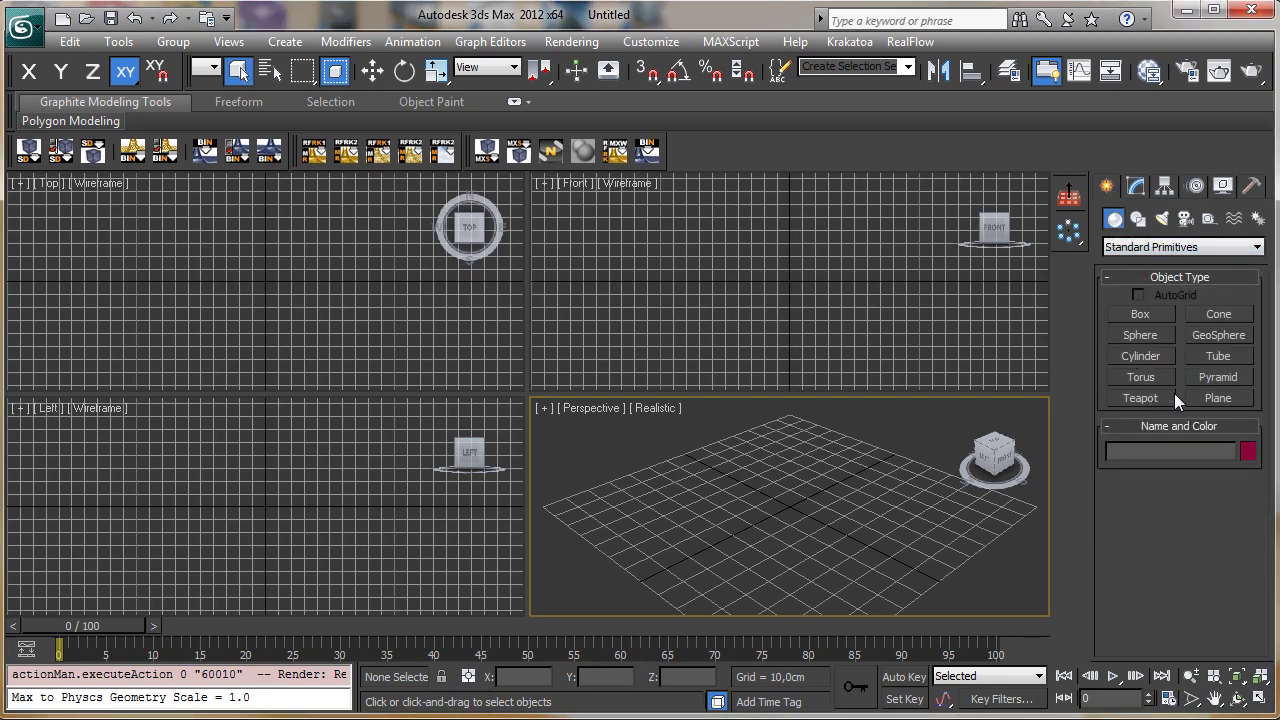
pyautogui.click(1218, 398)
pyautogui.moveTo(790, 418); pyautogui.dragTo(770, 716)
# Step: Create a teapot with a radius of about 18.7 cm at the plane's centre and set its segments to 8
pyautogui.click(1259, 699)
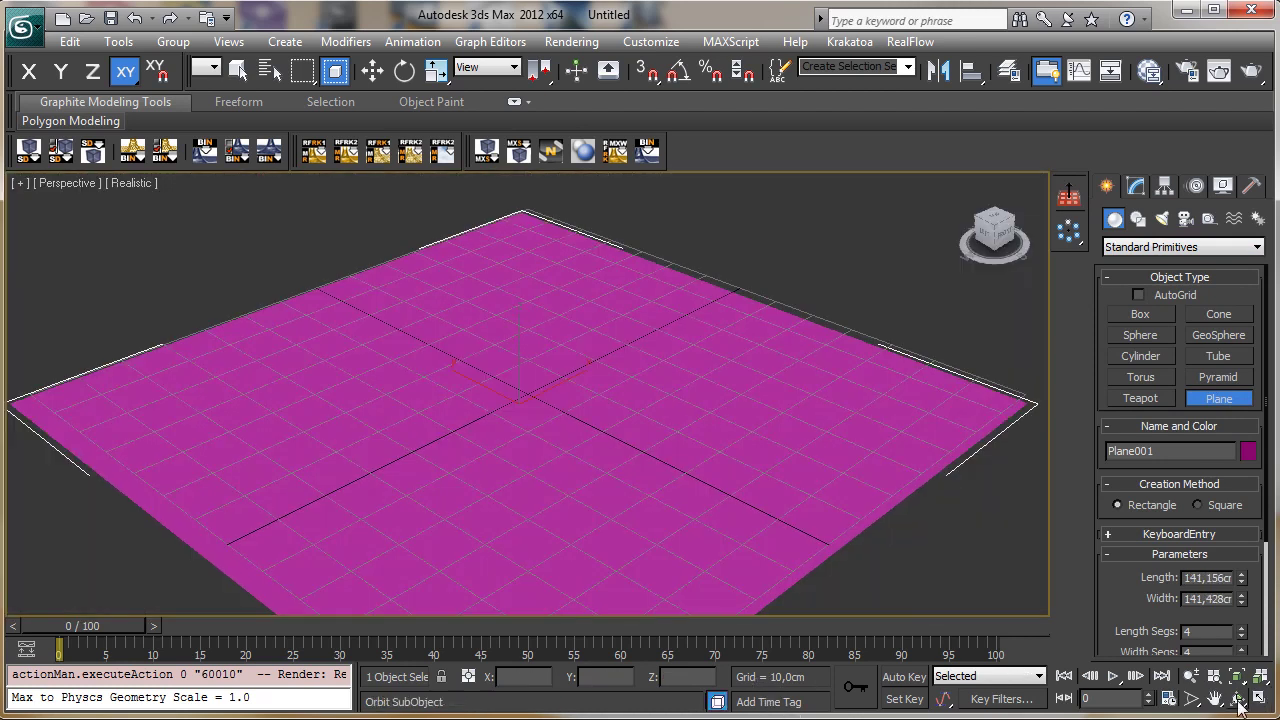
pyautogui.click(1238, 698)
pyautogui.moveTo(571, 400); pyautogui.dragTo(593, 487)
pyautogui.click(1191, 676)
pyautogui.click(1213, 699)
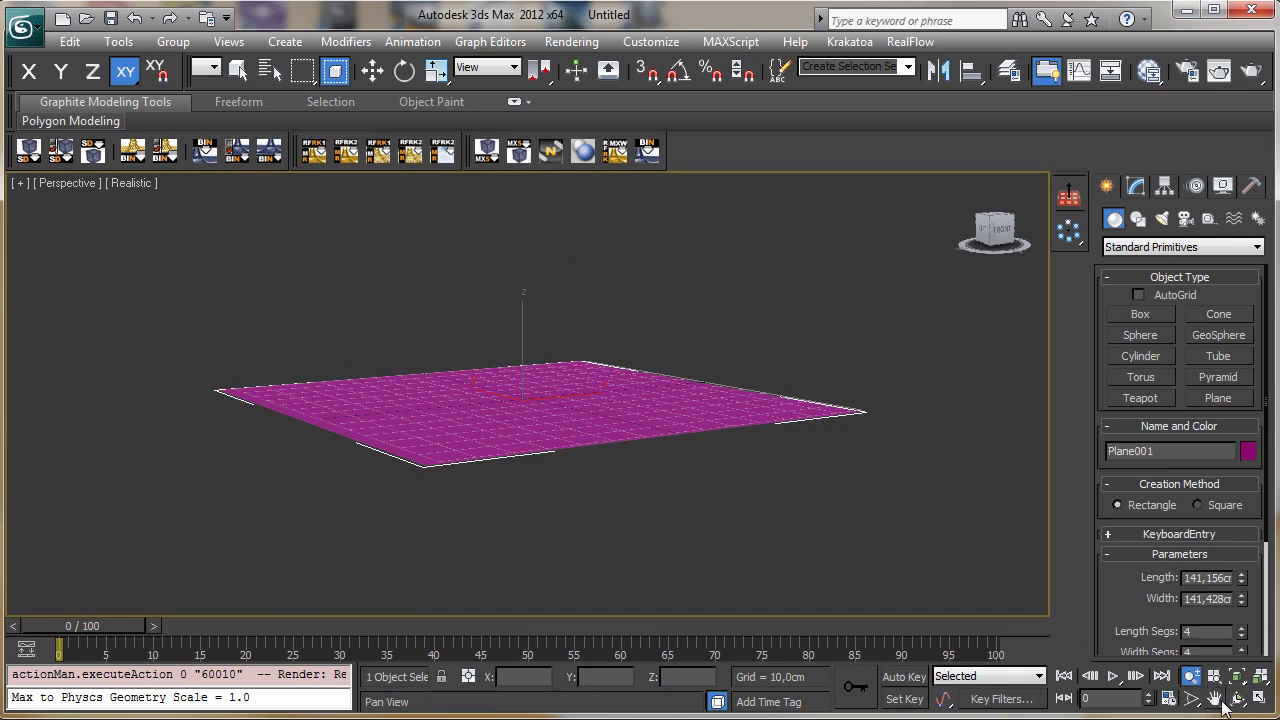
pyautogui.moveTo(651, 457); pyautogui.dragTo(673, 519)
pyautogui.click(1141, 397)
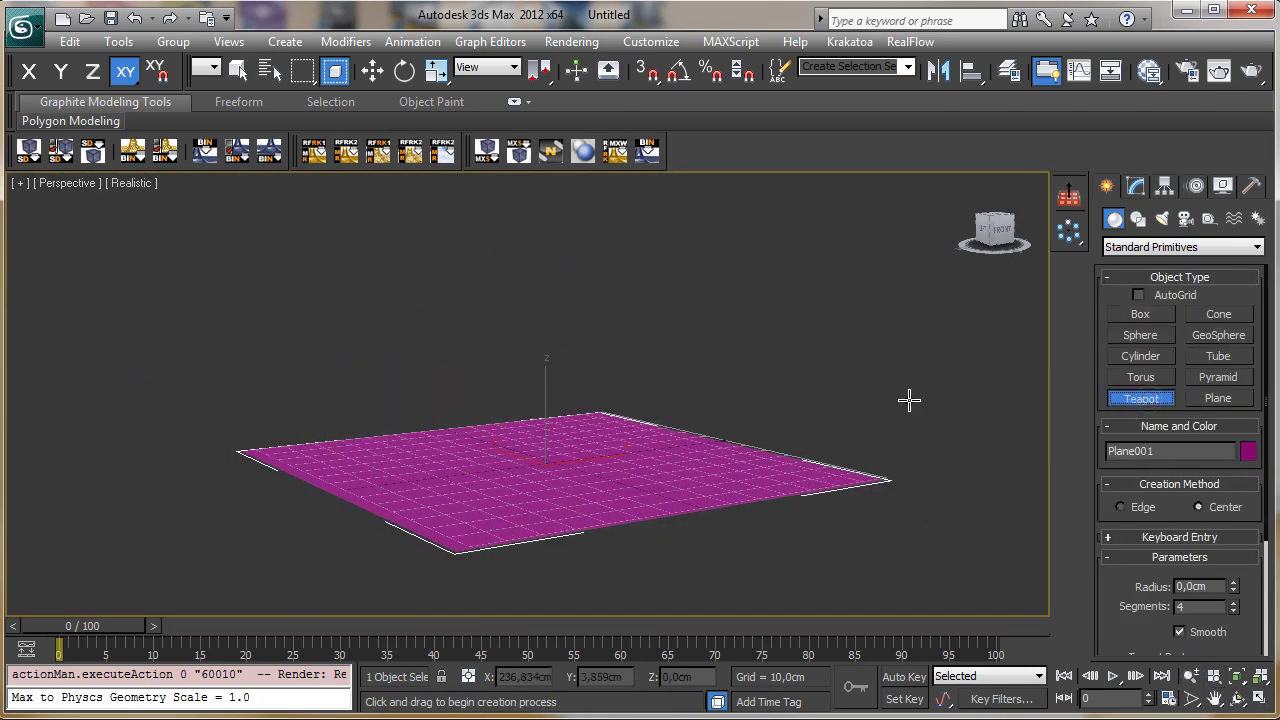
pyautogui.moveTo(545, 464); pyautogui.dragTo(552, 420)
pyautogui.moveTo(1233, 609); pyautogui.dragTo(1240, 592)
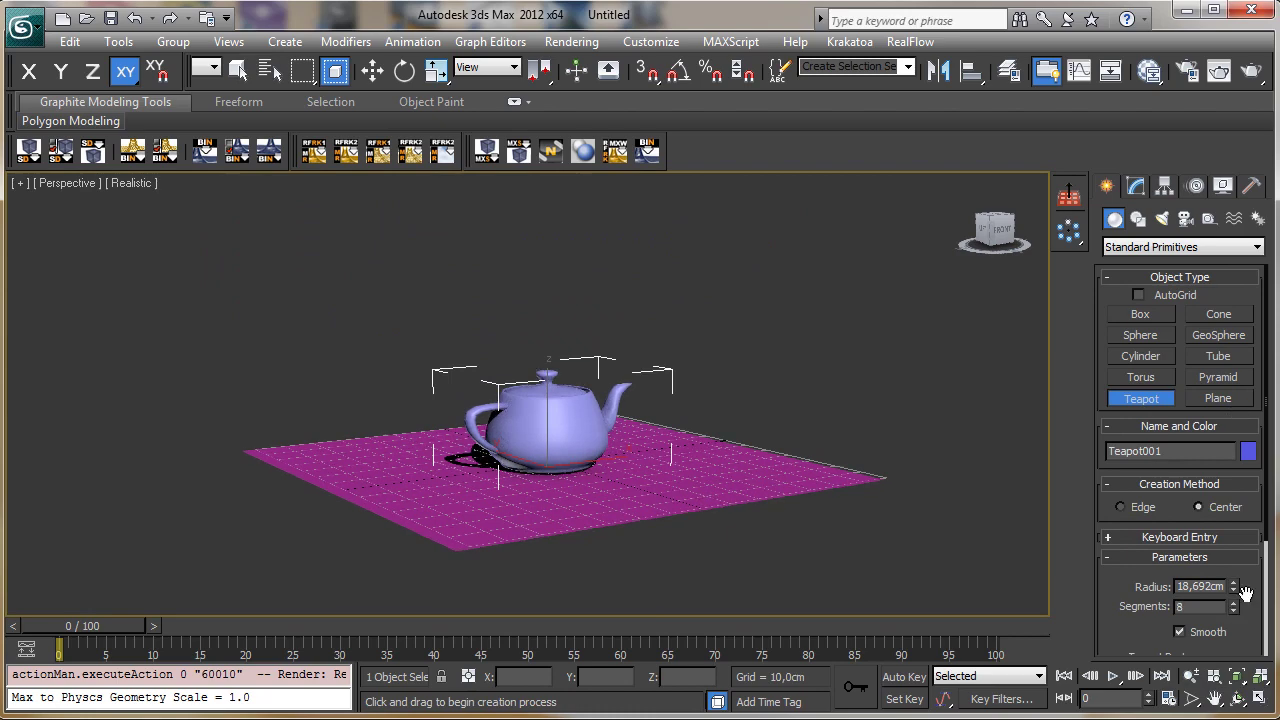
pyautogui.click(1259, 699)
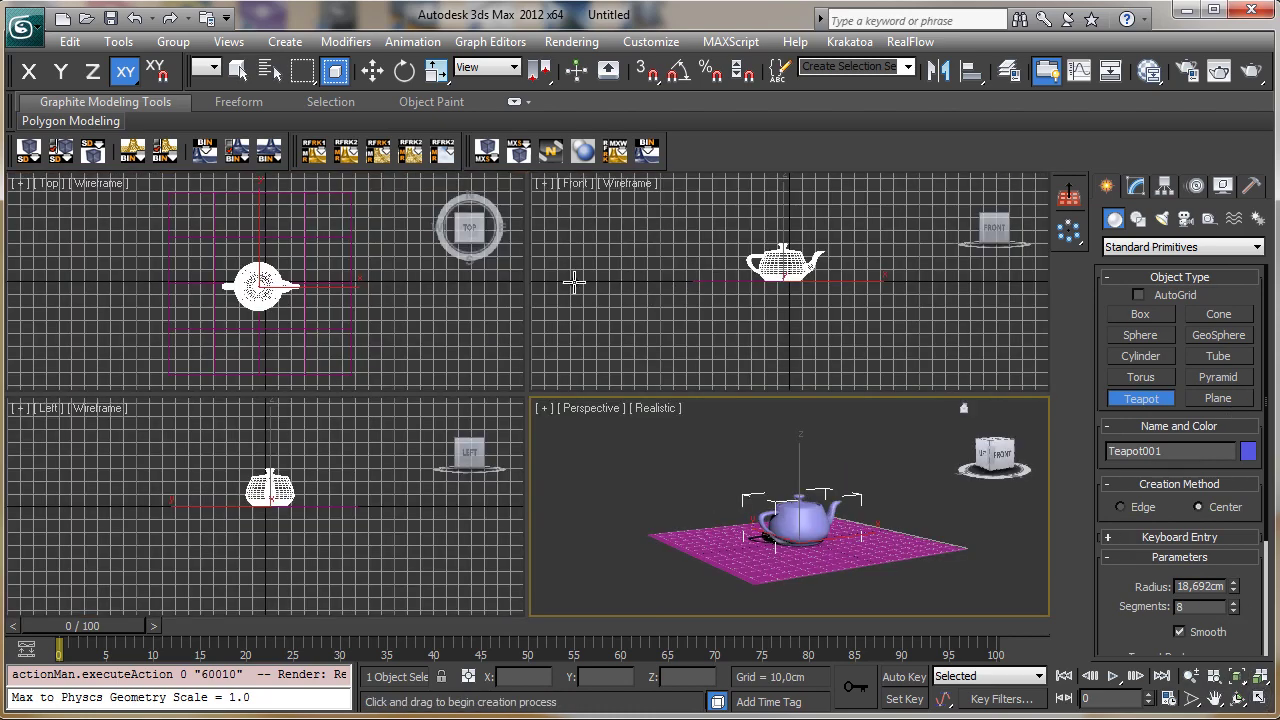
pyautogui.press('q')
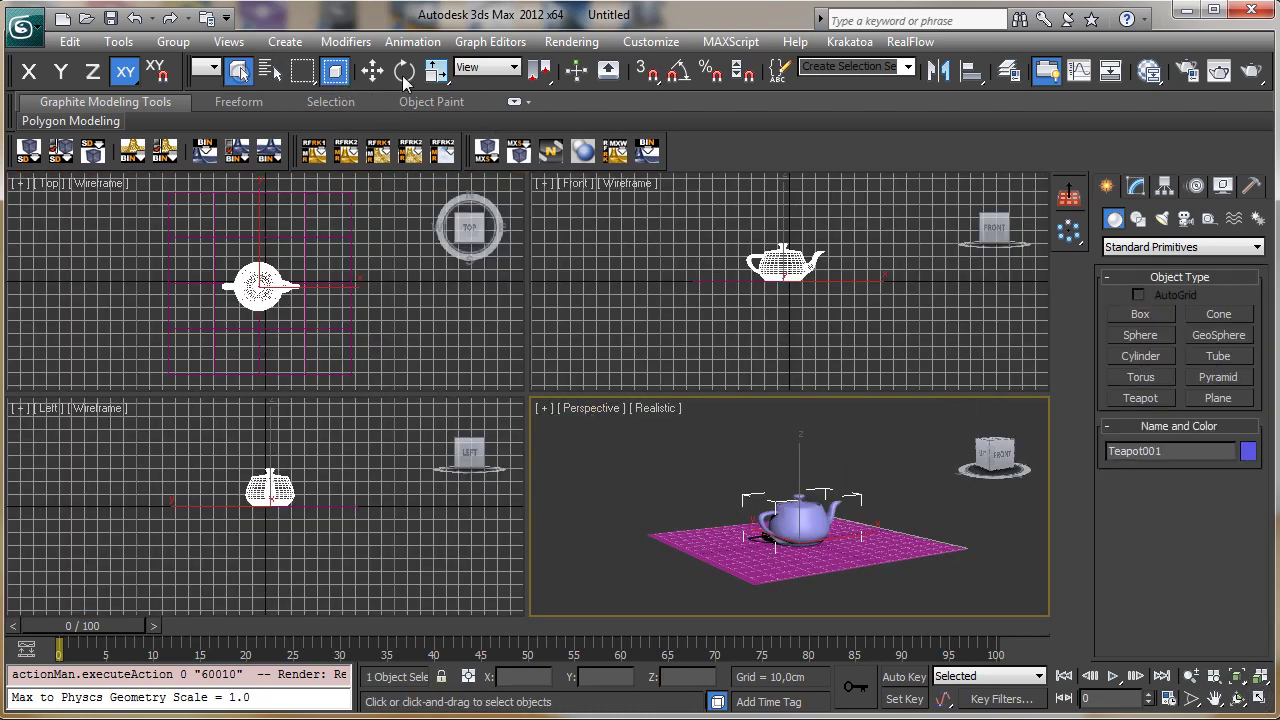
# Step: Open Render Setup, assign MaxwellRenderer as the ActiveShade renderer and close the dialog
pyautogui.press('F10')
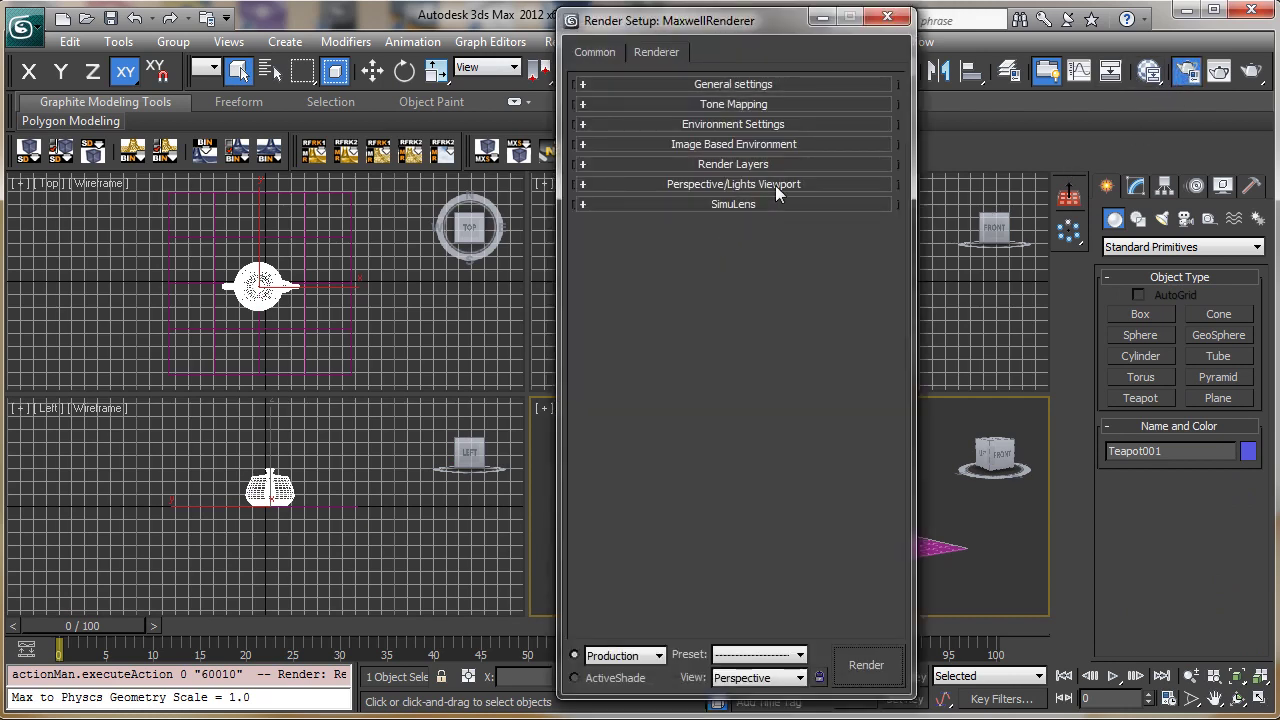
pyautogui.click(601, 58)
pyautogui.scroll(-8, 798, 410)
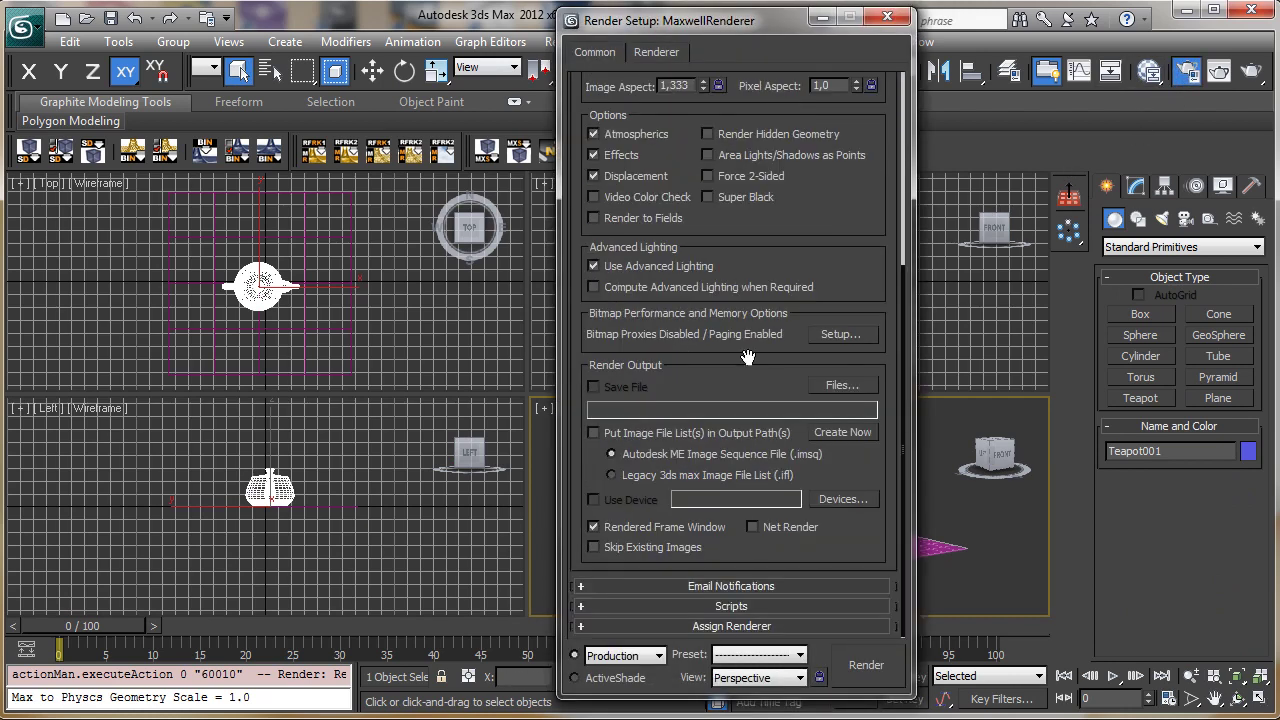
pyautogui.click(720, 623)
pyautogui.click(845, 591)
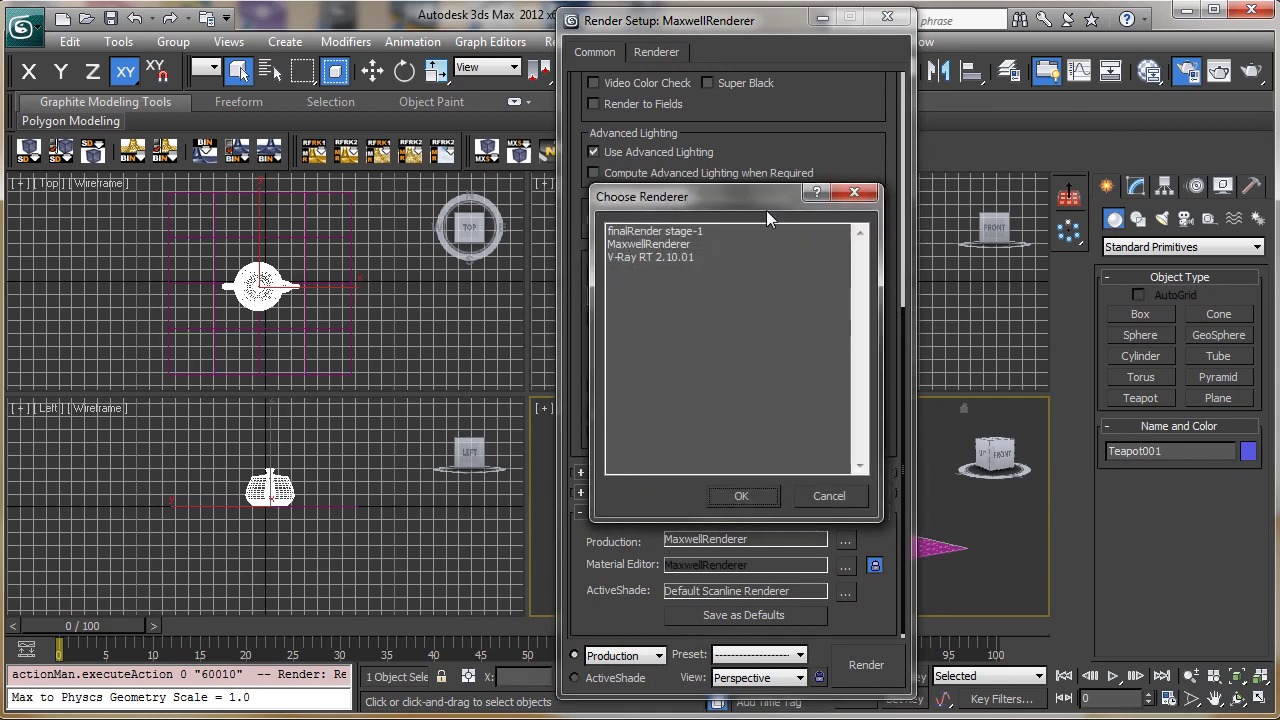
pyautogui.doubleClick(660, 245)
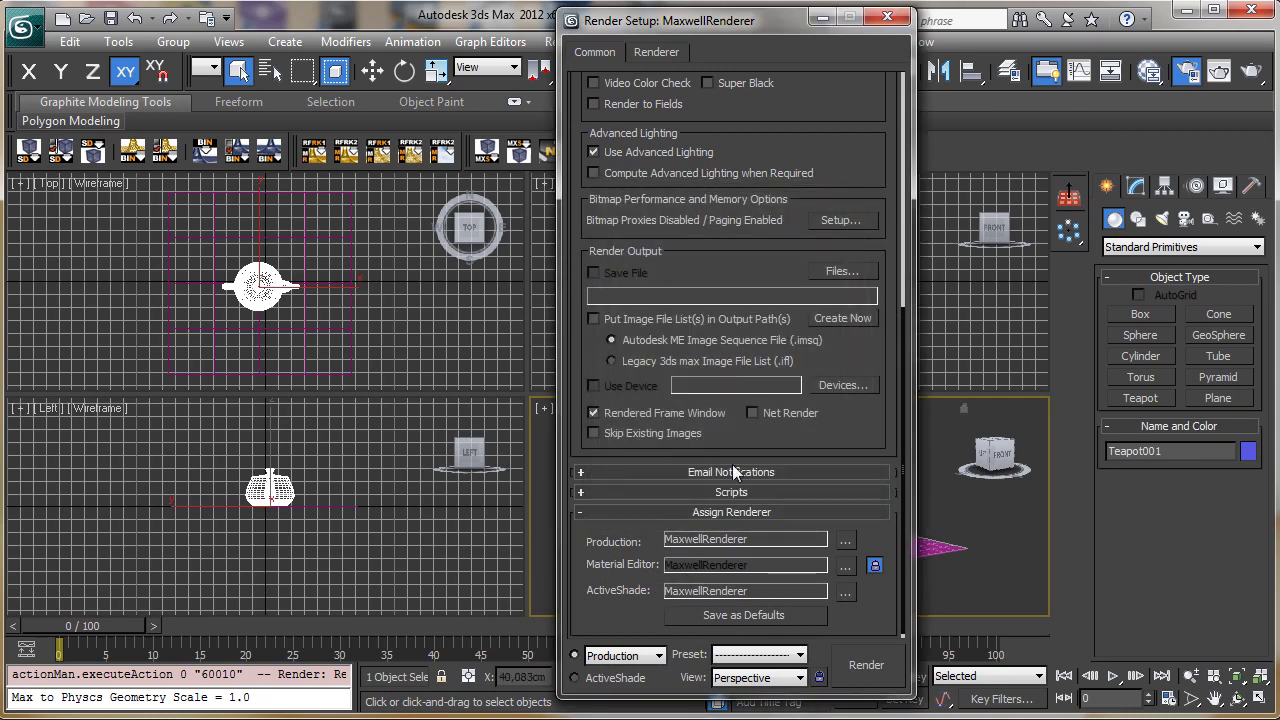
pyautogui.click(887, 17)
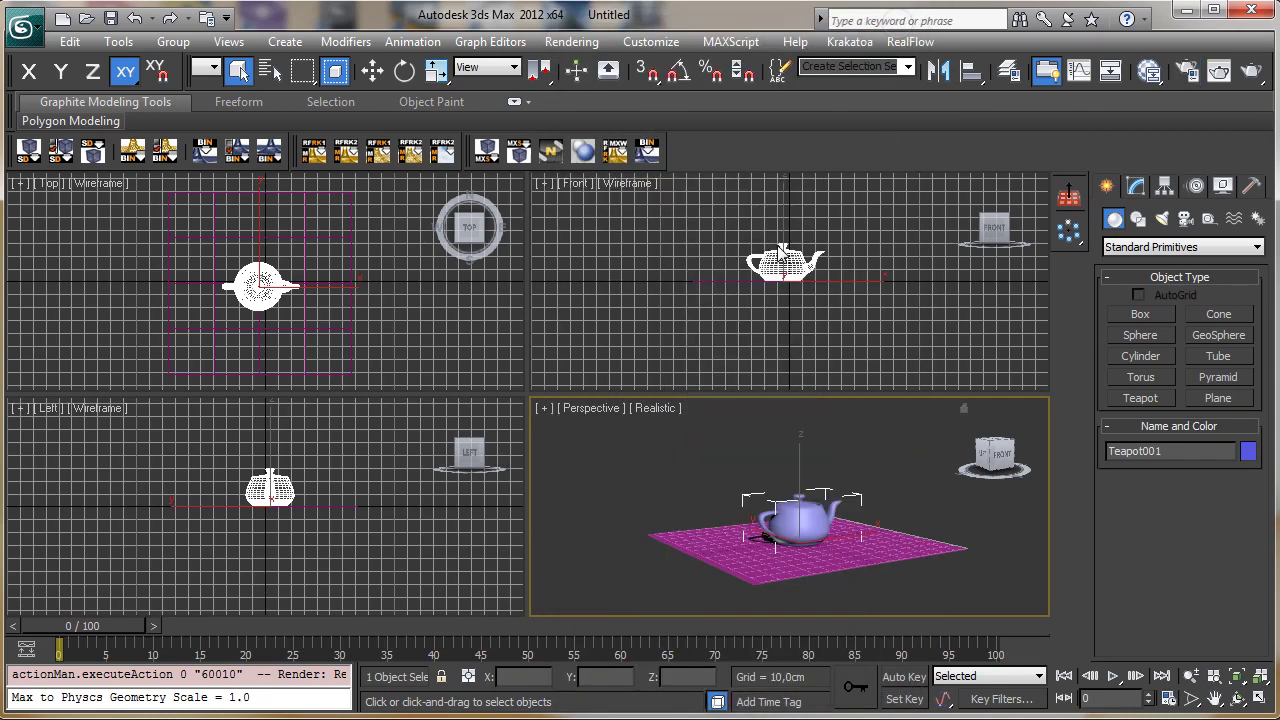
# Step: Switch the Perspective viewport to ActiveShade
pyautogui.click(542, 408)
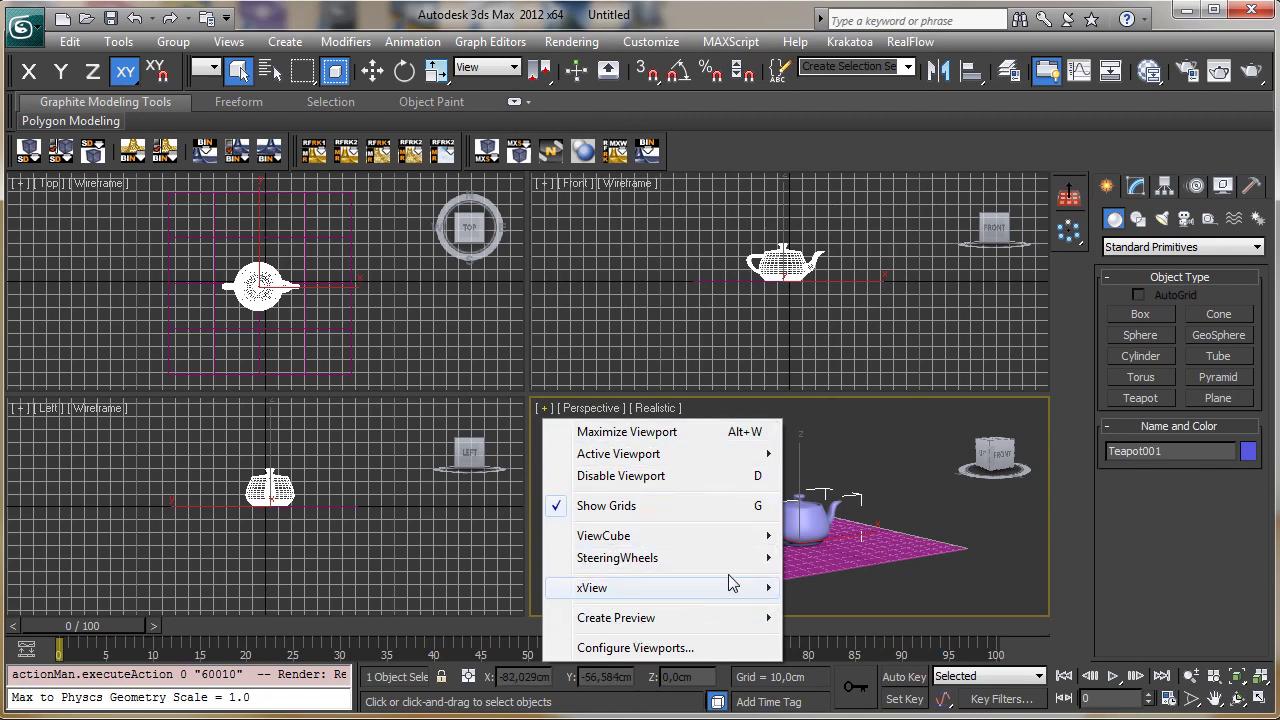
pyautogui.click(587, 422)
pyautogui.click(588, 412)
pyautogui.moveTo(770, 678)
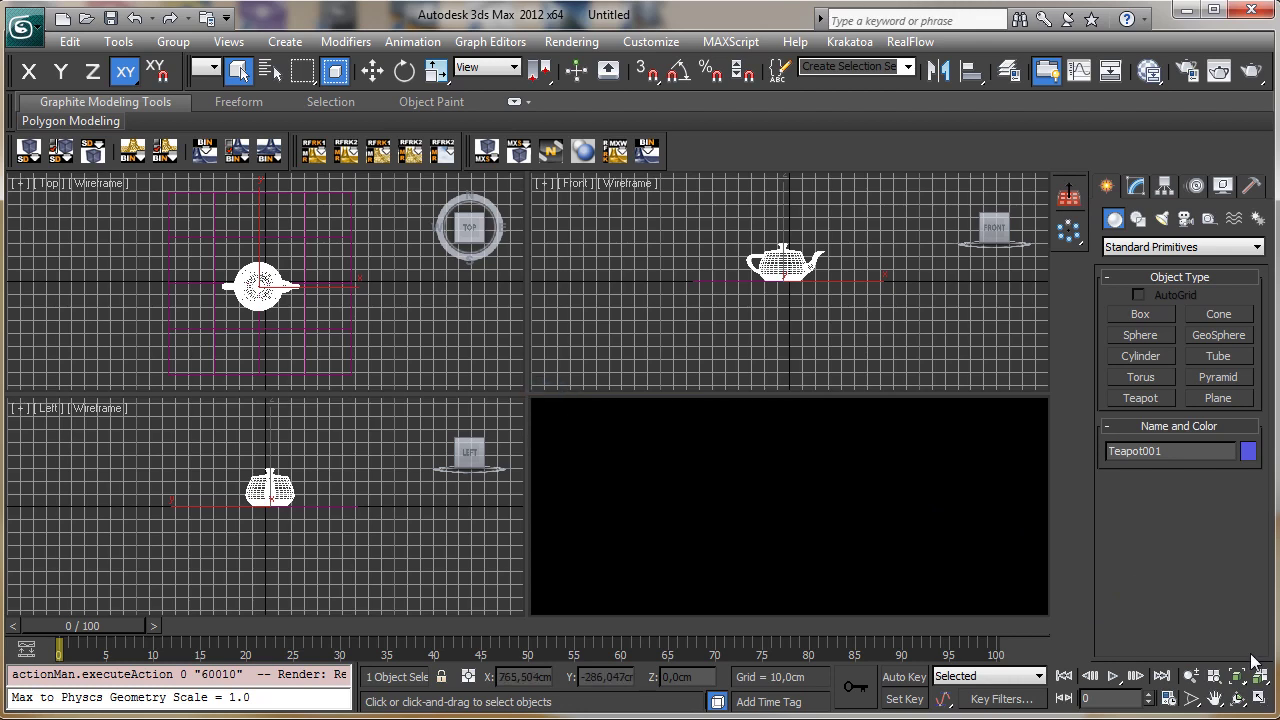
# Step: Reset to an empty scene without saving the changes
pyautogui.click(30, 48)
pyautogui.click(60, 114)
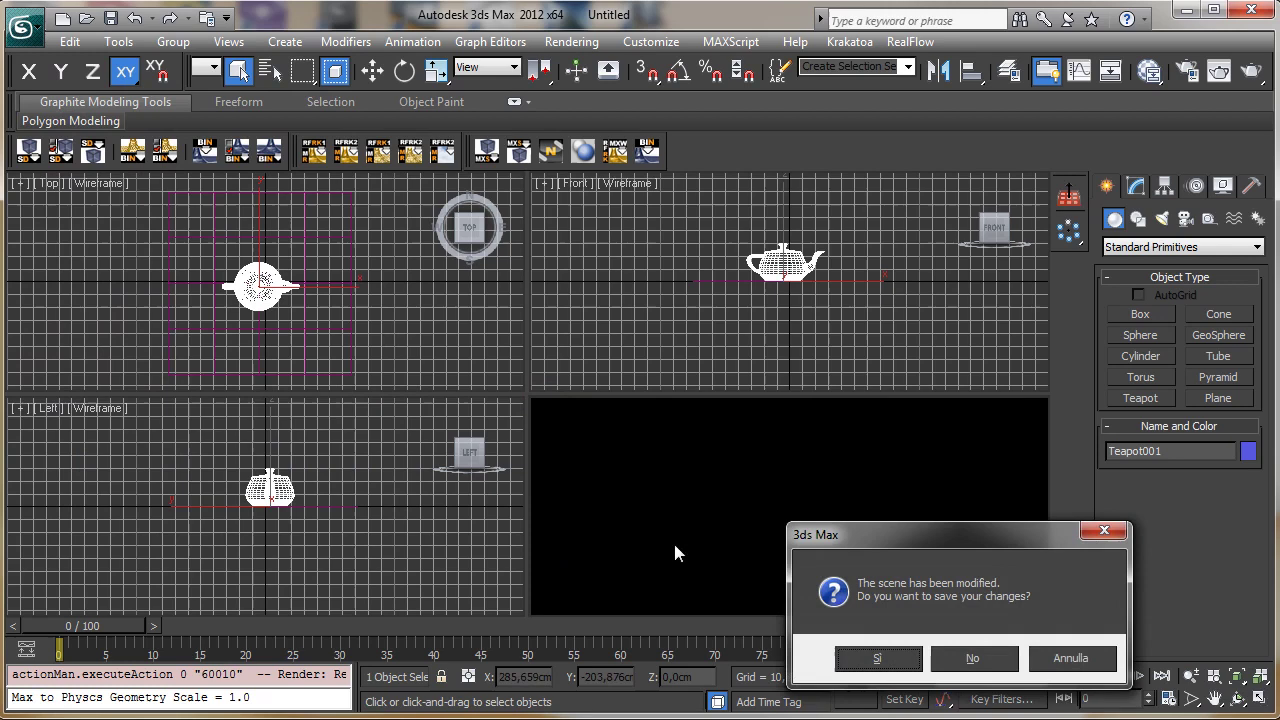
pyautogui.click(958, 658)
pyautogui.click(584, 400)
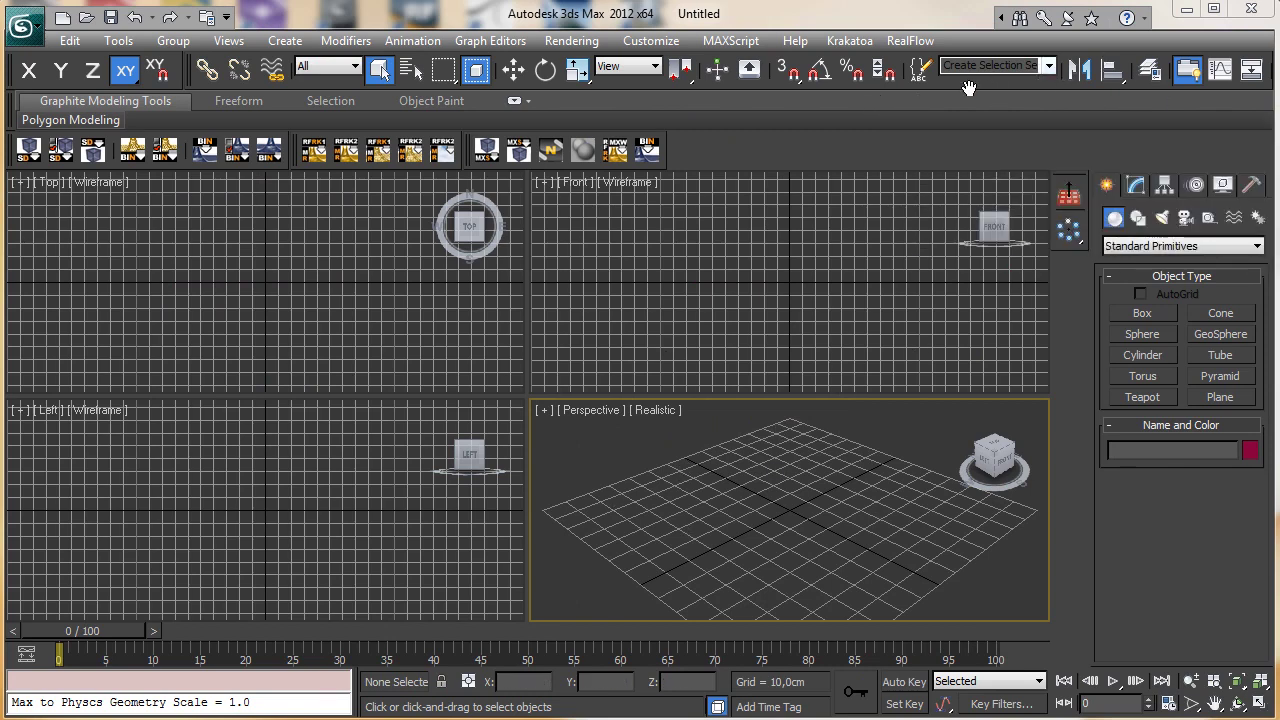
# Step: Create a plane about 151 cm long and 143 cm wide covering the grid in the Perspective view
pyautogui.moveTo(1000, 88); pyautogui.dragTo(859, 88)
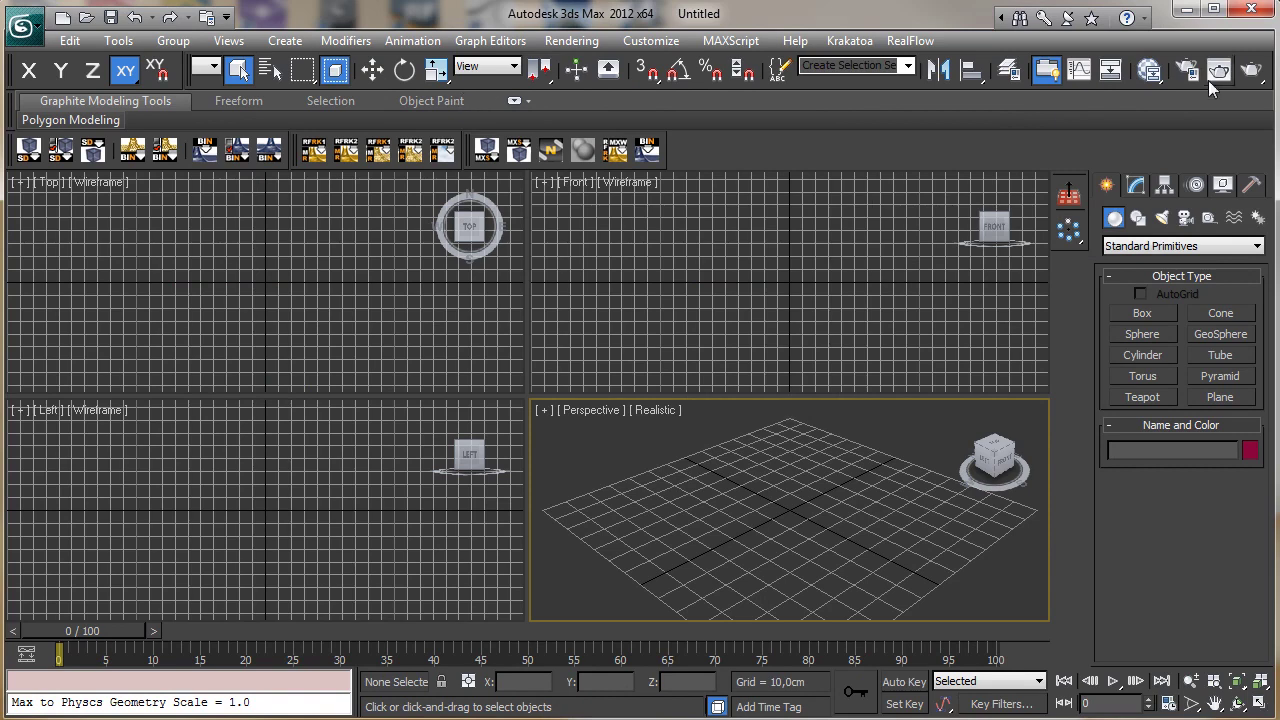
pyautogui.click(1220, 397)
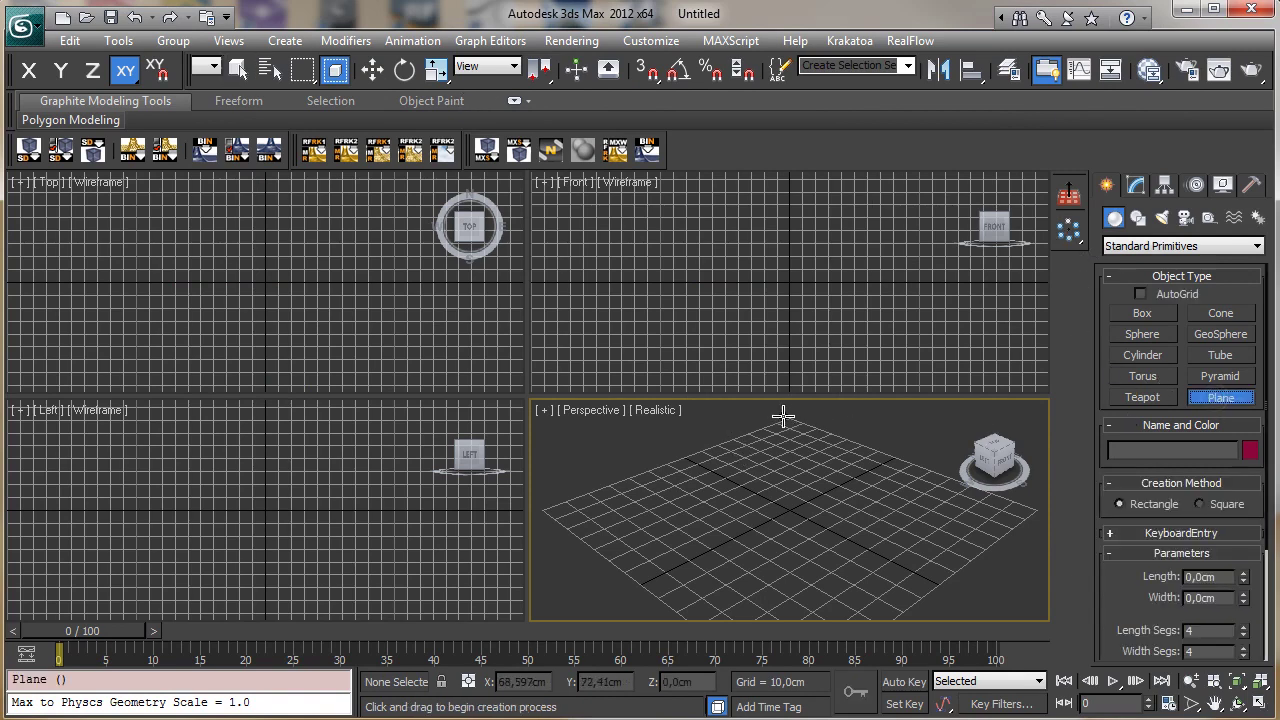
pyautogui.moveTo(783, 414)
pyautogui.mouseDown()
pyautogui.moveTo(741, 643)
pyautogui.moveTo(760, 675)
pyautogui.mouseUp()
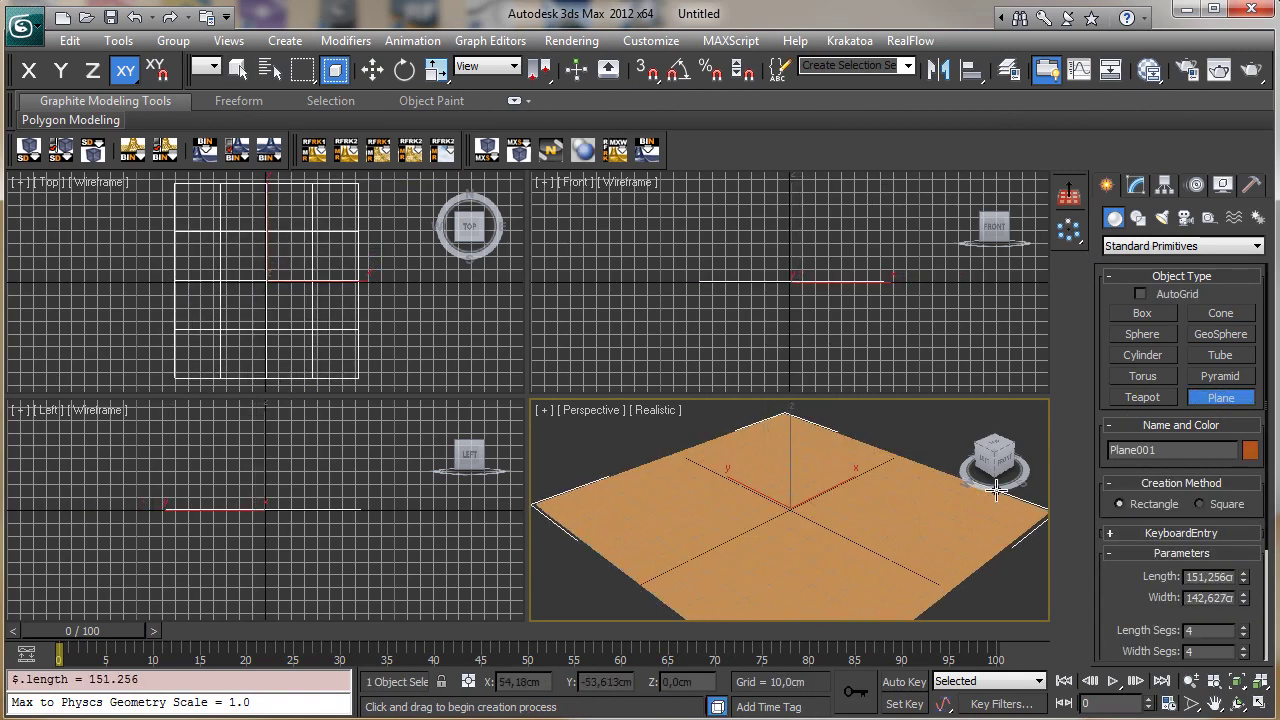
# Step: Create a teapot with a radius of about 27 cm at the centre of the plane
pyautogui.click(1142, 397)
pyautogui.moveTo(787, 510); pyautogui.dragTo(924, 518)
pyautogui.click(1237, 703)
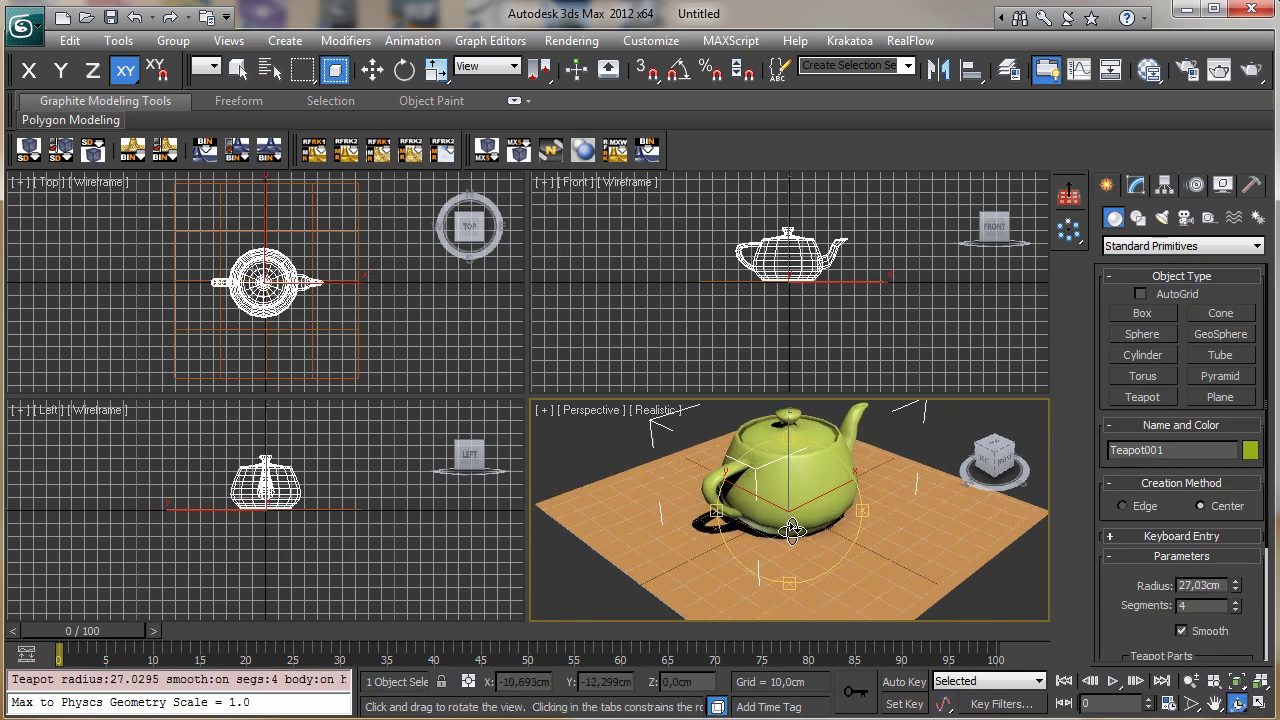
# Step: Maximize the Perspective view at a lower angle and show its safe frames
pyautogui.moveTo(793, 531); pyautogui.dragTo(1061, 587)
pyautogui.click(1260, 703)
pyautogui.click(1190, 681)
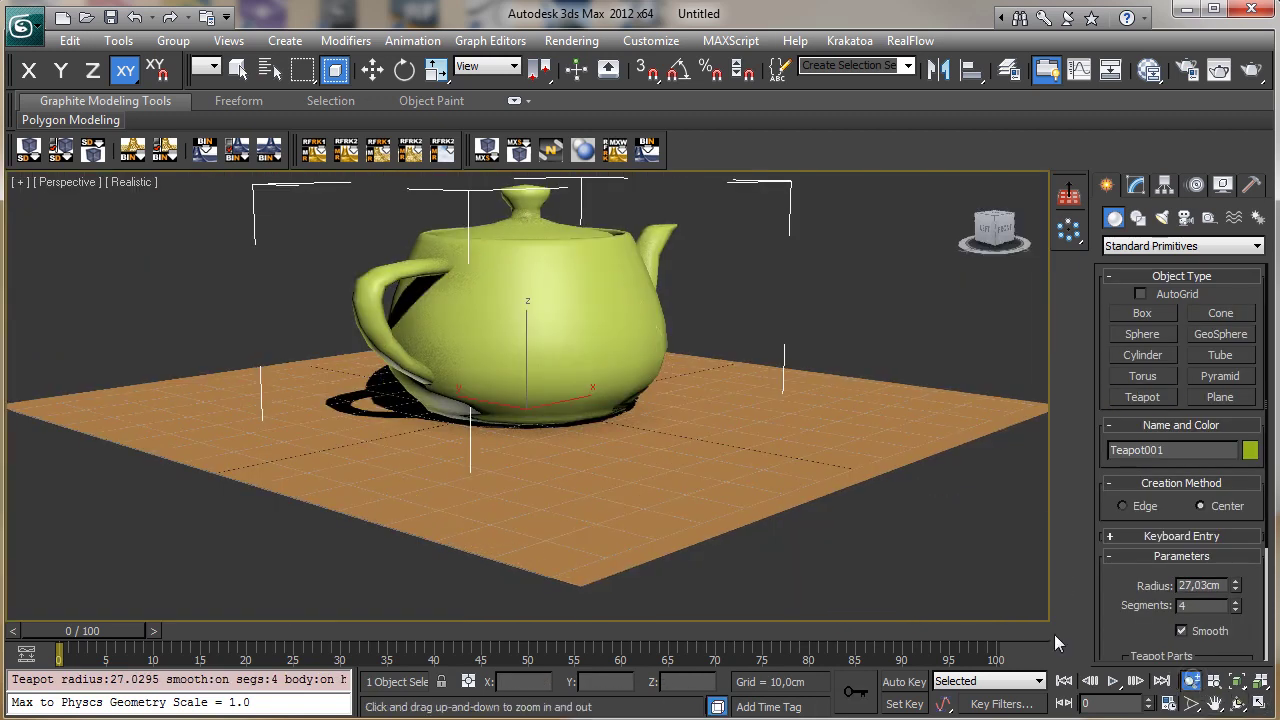
pyautogui.scroll(-3, 554, 443)
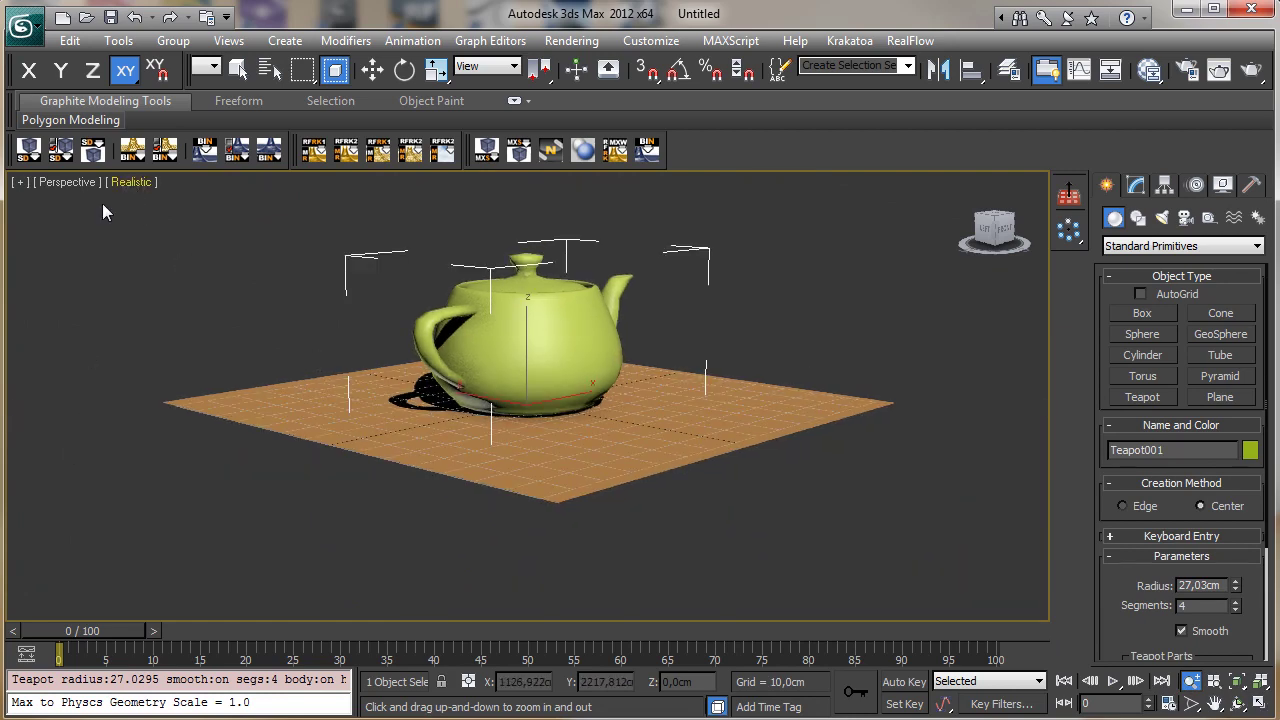
pyautogui.click(131, 182)
pyautogui.click(88, 184)
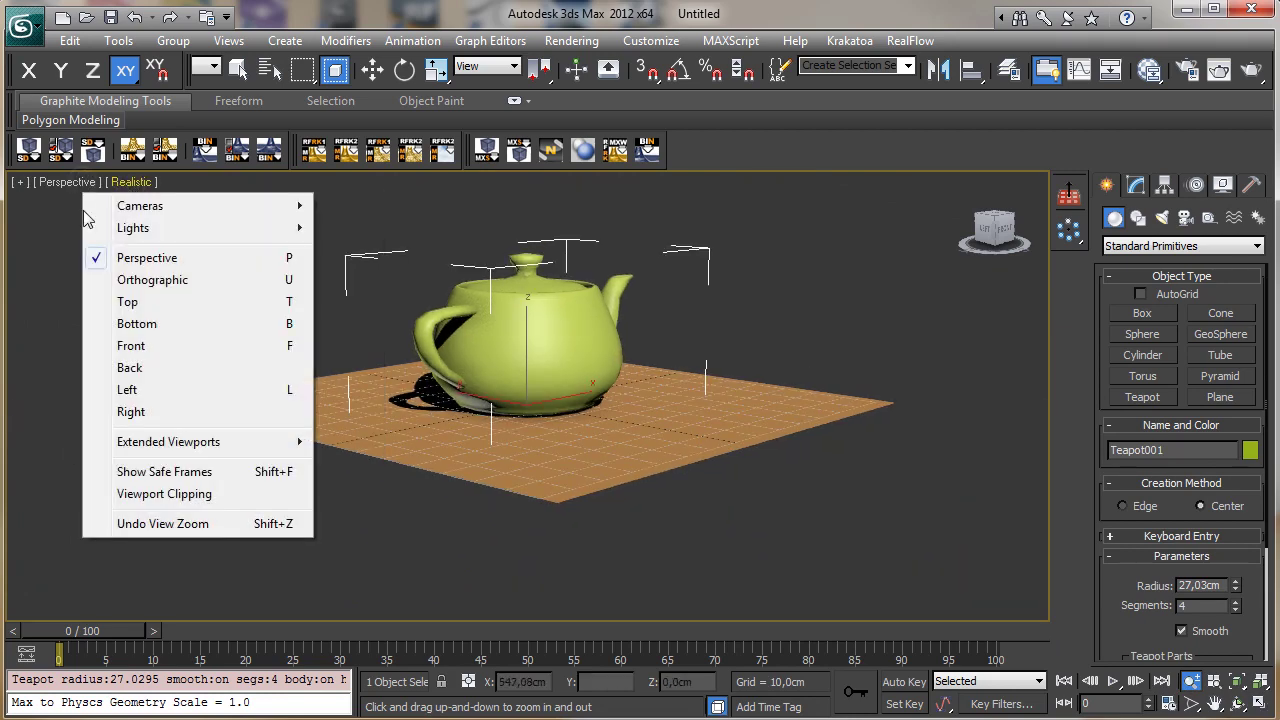
pyautogui.click(186, 472)
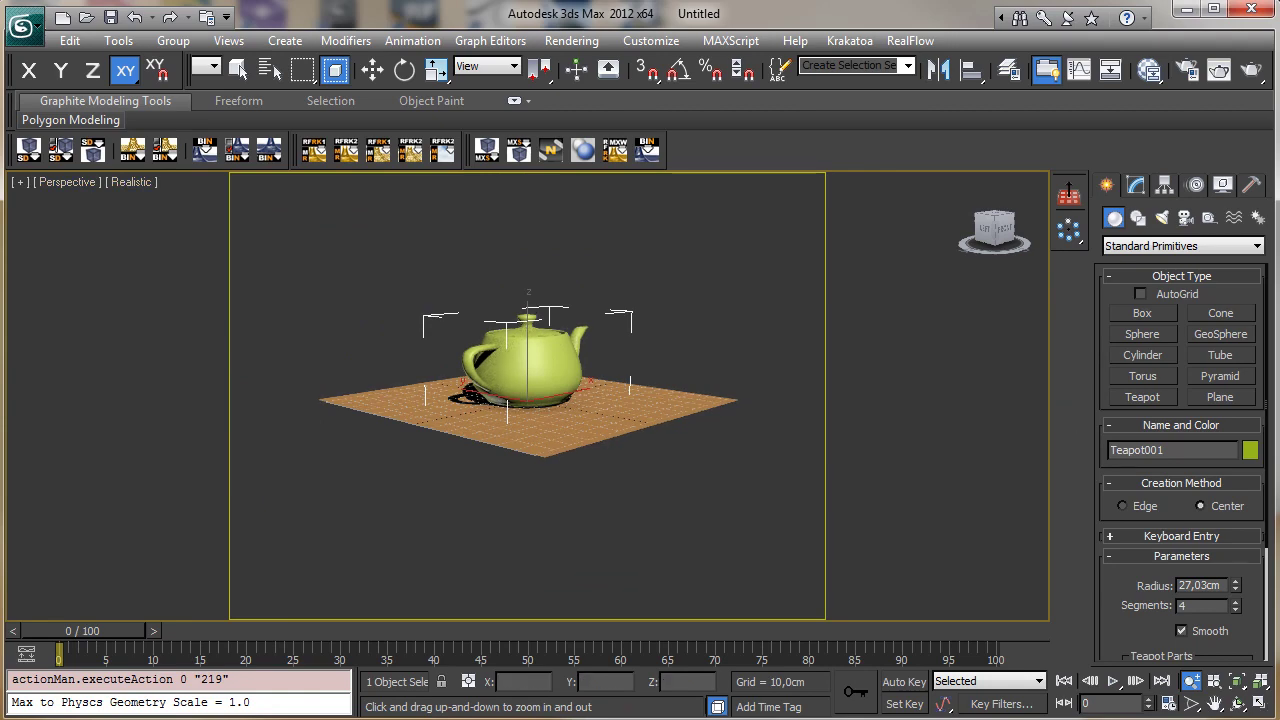
# Step: Frame the teapot large and low inside the safe frame, seen from just above the plane
pyautogui.moveTo(556, 390); pyautogui.dragTo(535, 300)
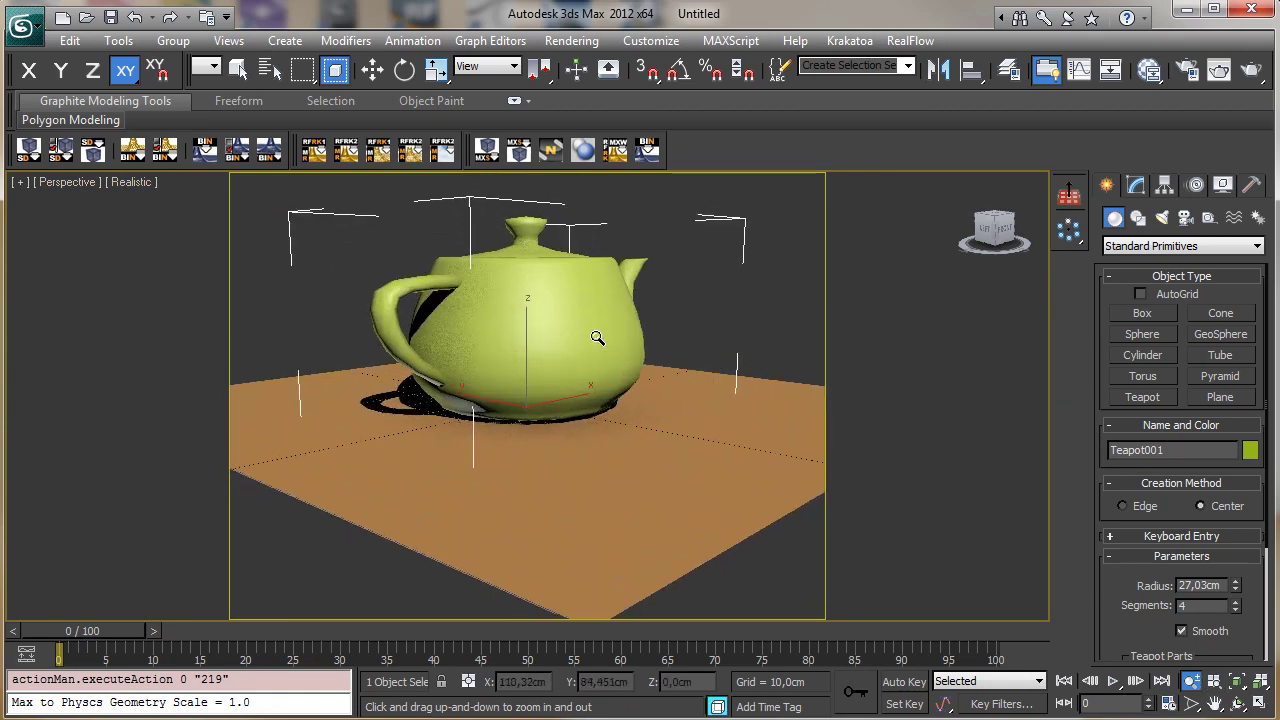
pyautogui.click(1214, 703)
pyautogui.moveTo(484, 389); pyautogui.dragTo(488, 497)
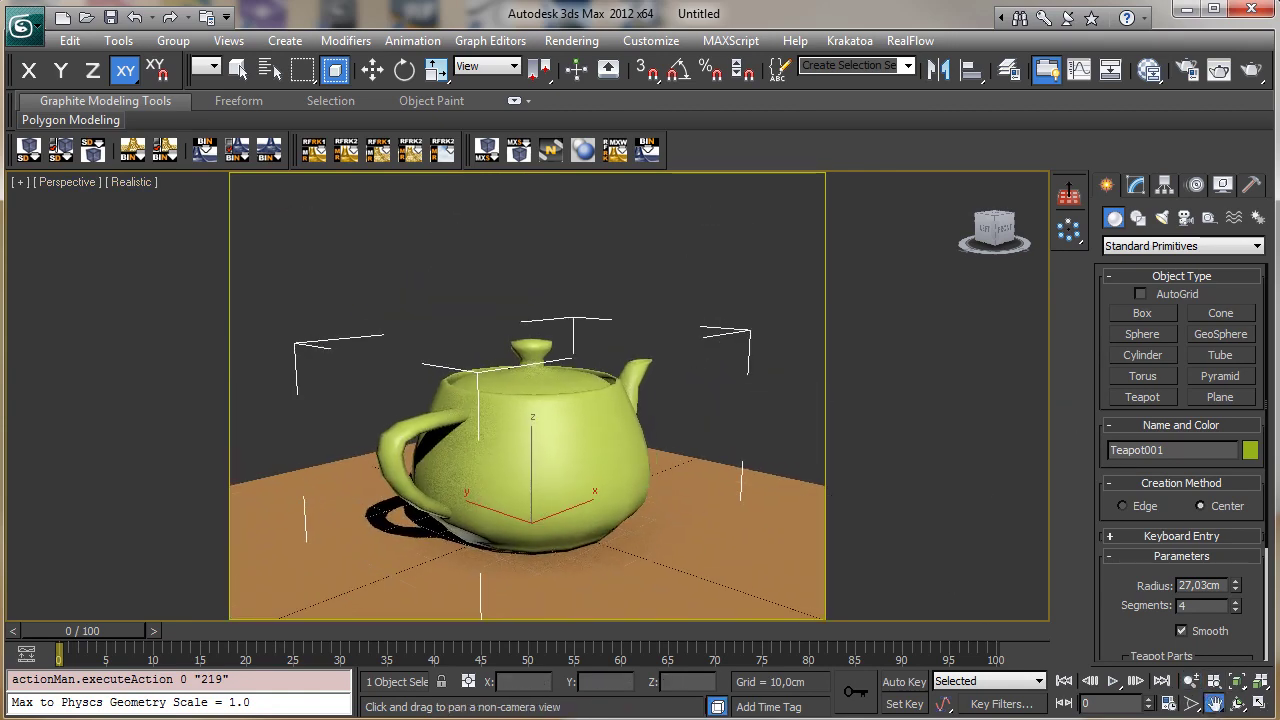
pyautogui.click(1237, 703)
pyautogui.moveTo(573, 465); pyautogui.dragTo(564, 427)
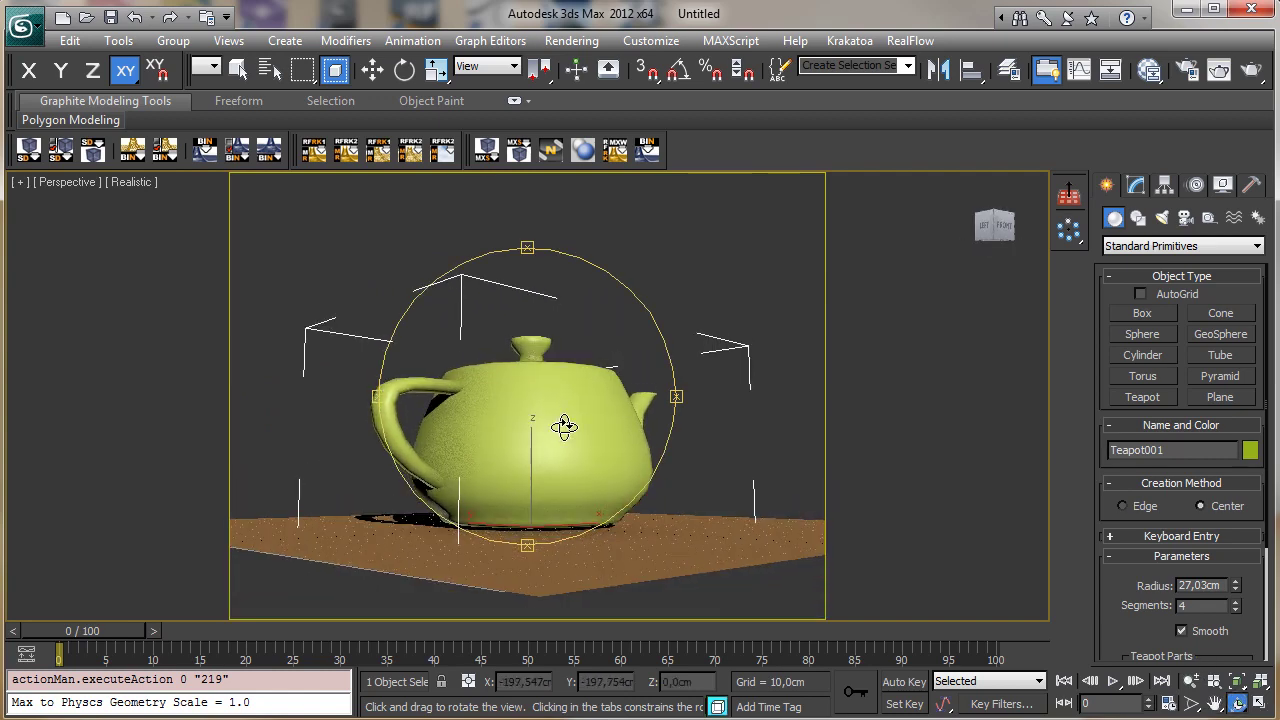
pyautogui.click(1214, 703)
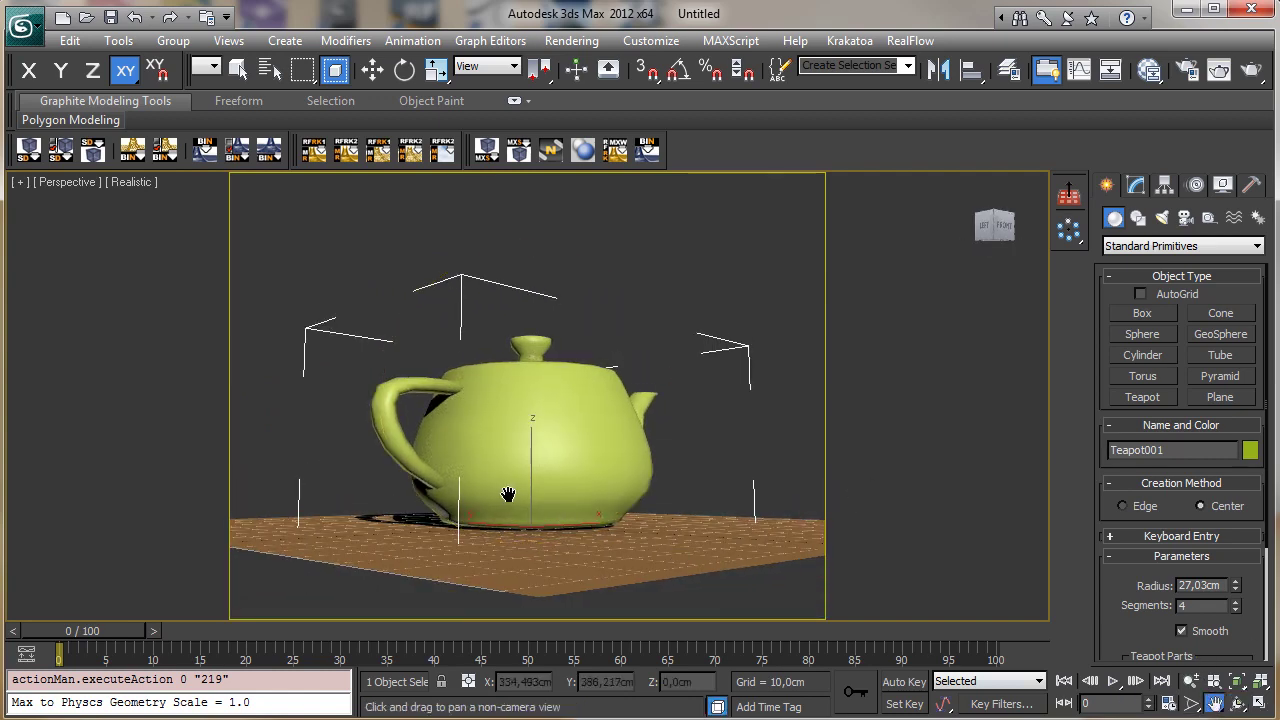
pyautogui.moveTo(508, 491); pyautogui.dragTo(526, 529)
# Step: Assign MaxwellRenderer as the production renderer in the render setup
pyautogui.click(1187, 69)
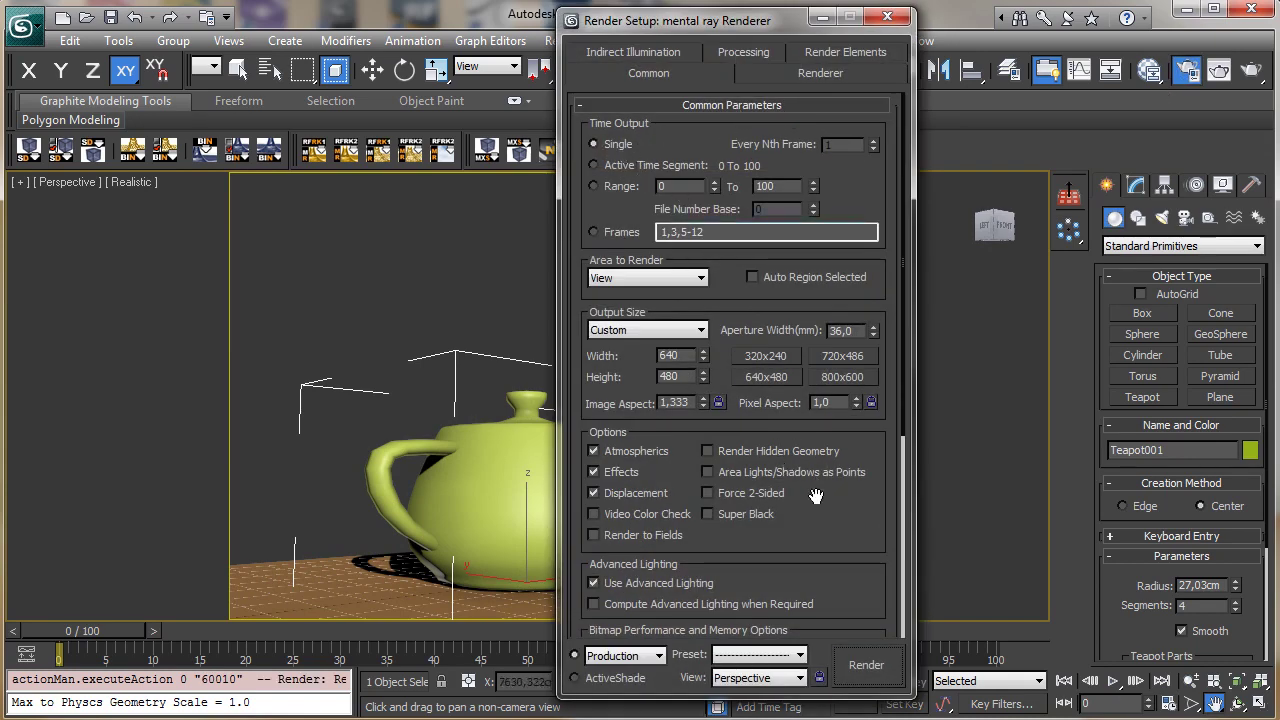
pyautogui.scroll(-3, 825, 478)
pyautogui.click(778, 628)
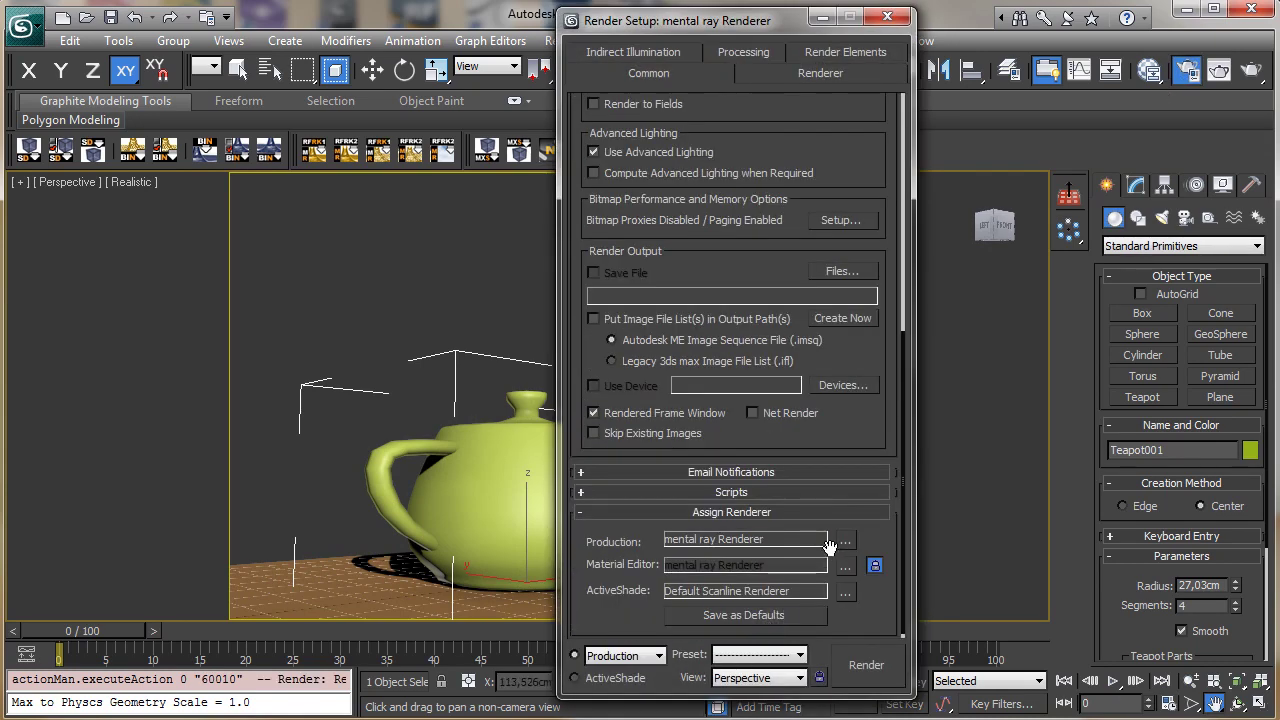
pyautogui.click(845, 541)
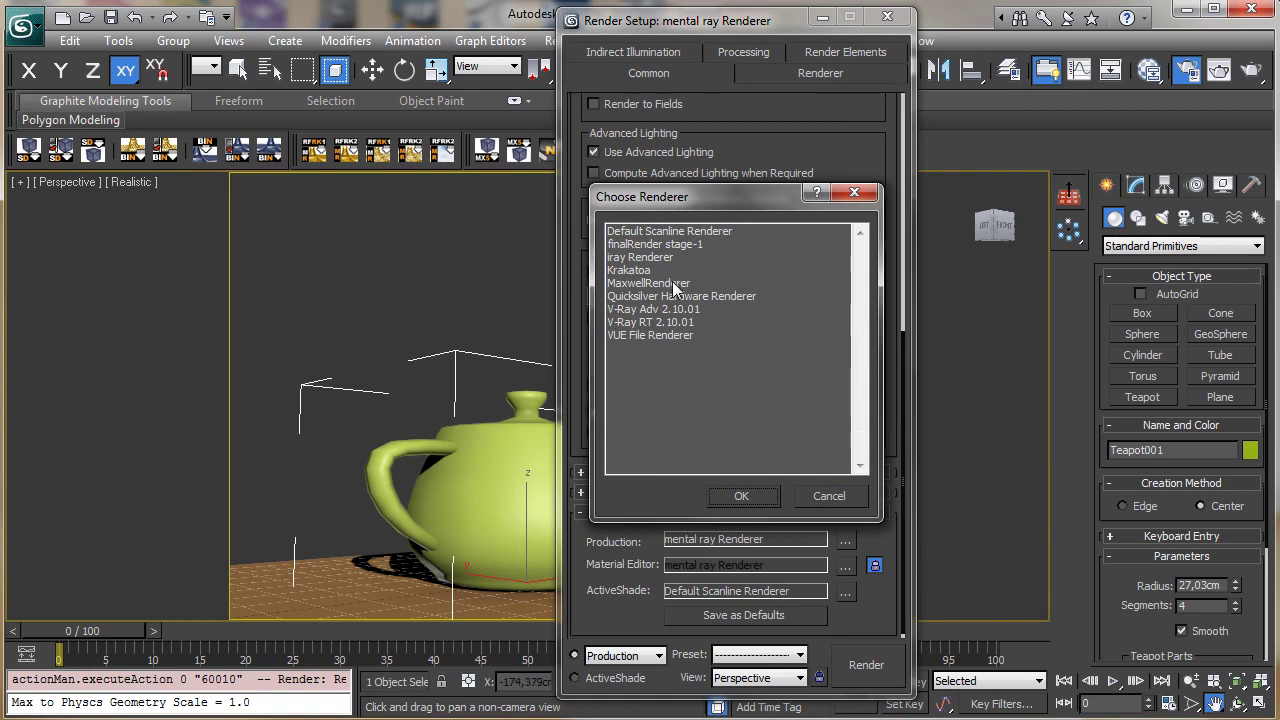
pyautogui.doubleClick(665, 283)
# Step: Render the Perspective view with Maxwell, stop the render early and return to the render setup
pyautogui.click(657, 53)
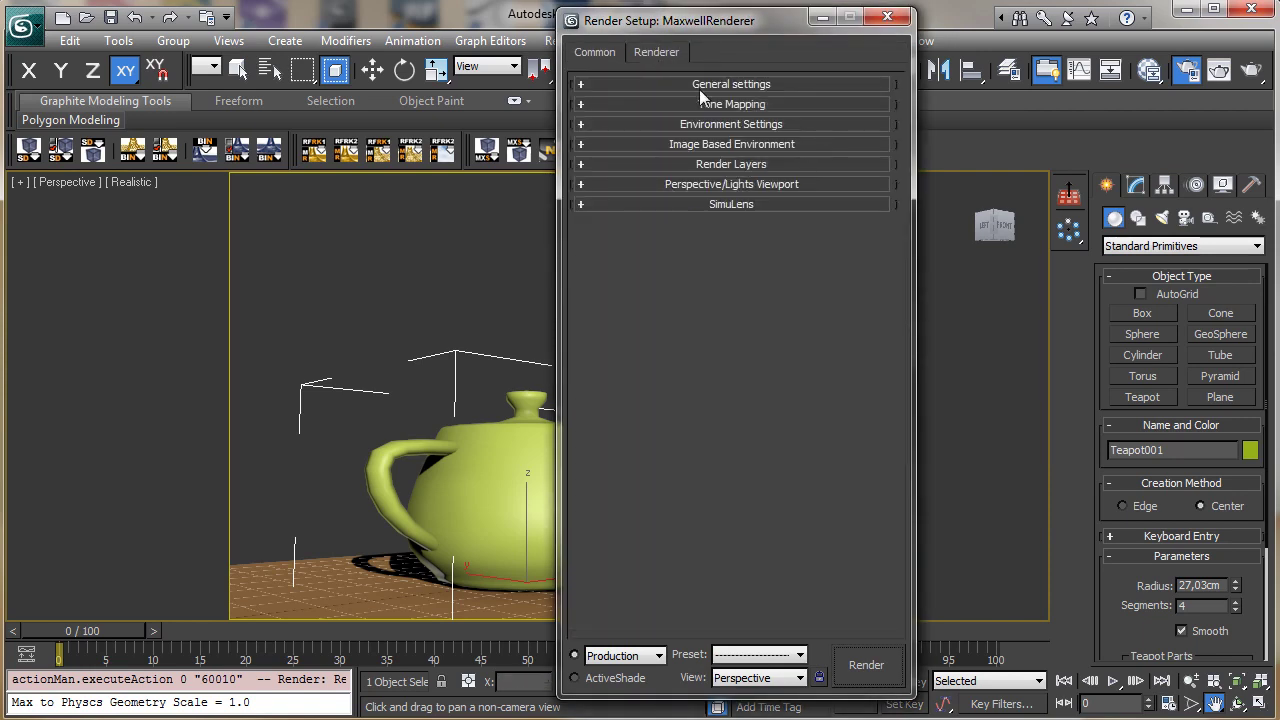
pyautogui.click(595, 53)
pyautogui.moveTo(833, 147); pyautogui.dragTo(831, 437)
pyautogui.click(873, 676)
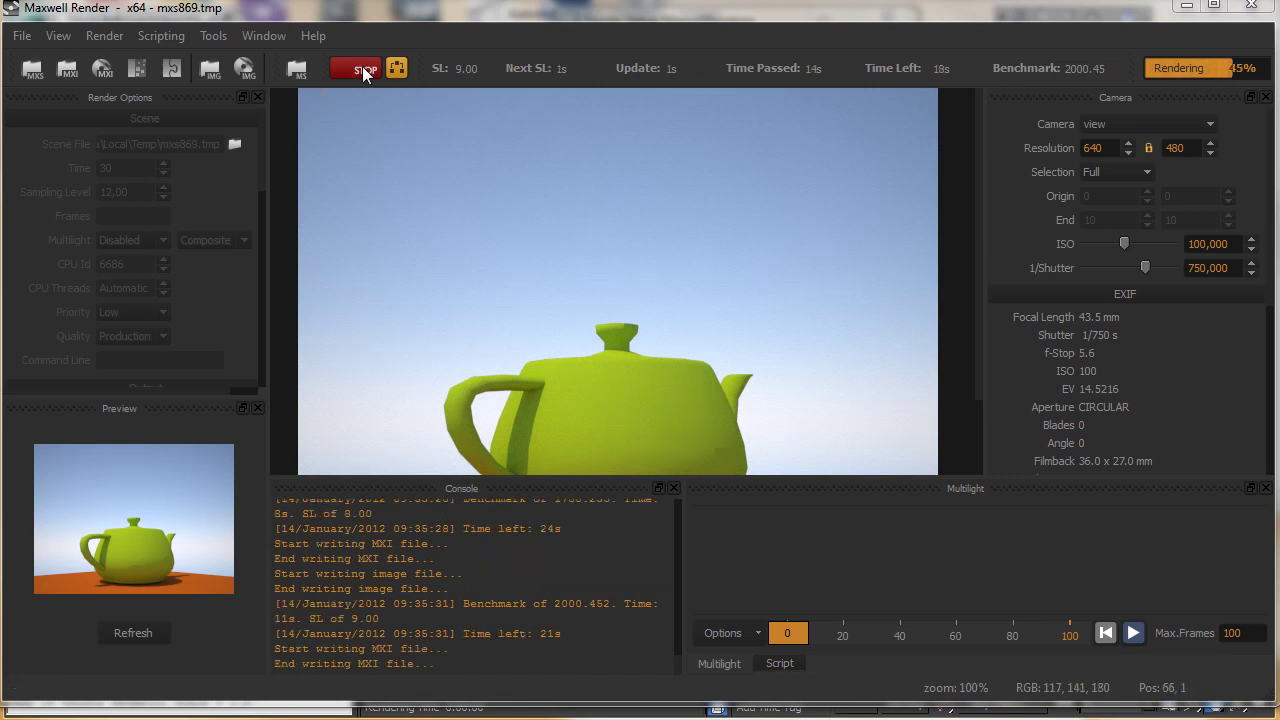
pyautogui.click(364, 69)
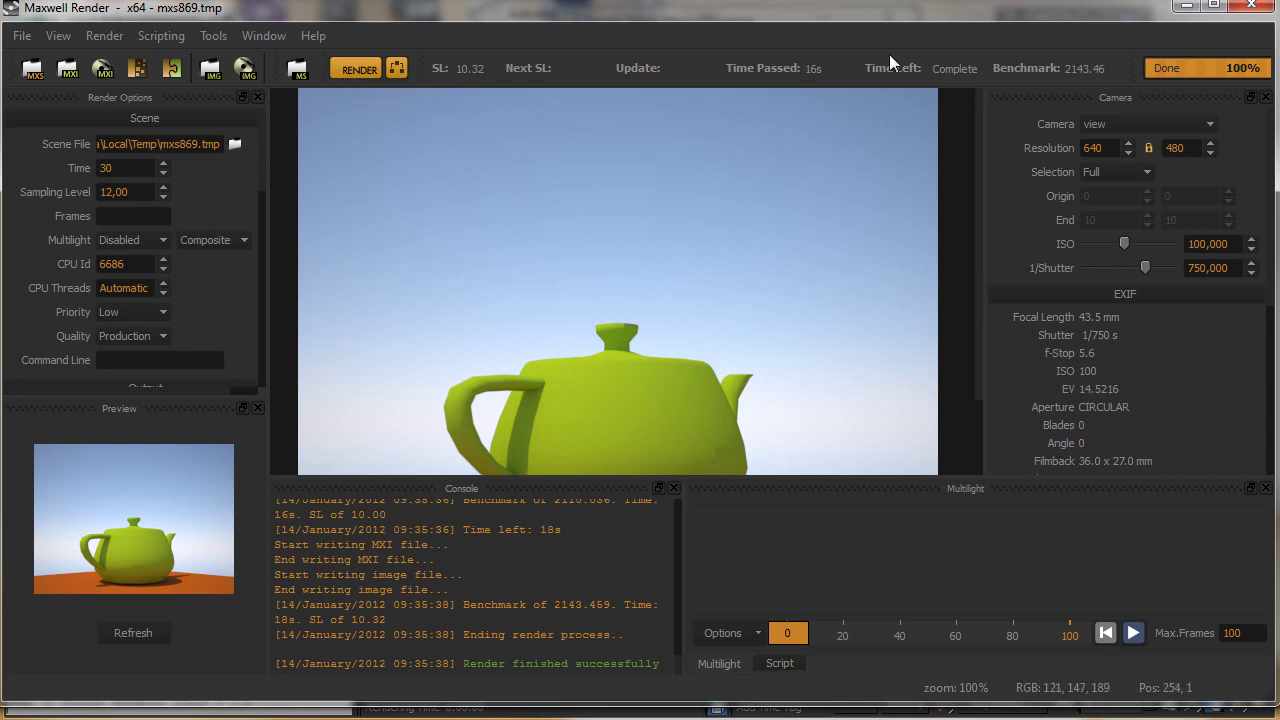
pyautogui.click(1189, 9)
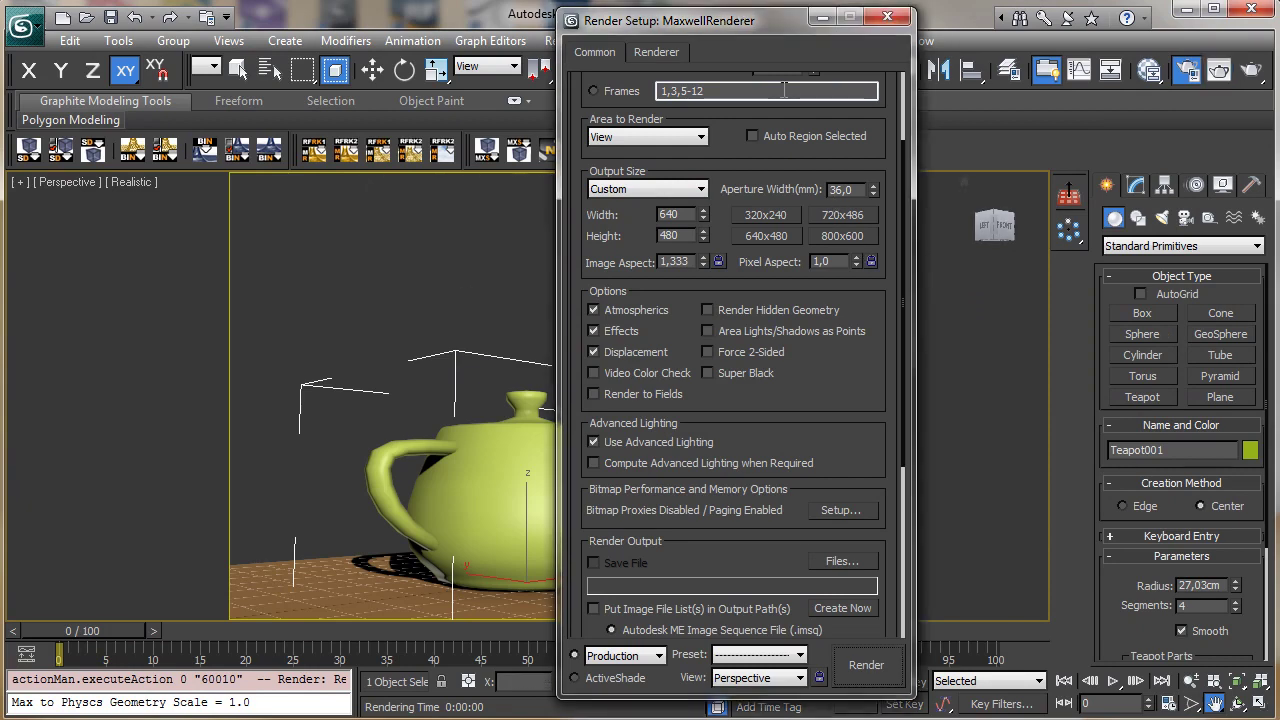
# Step: Set the Maxwell render time to 0,5 minutes in the general settings
pyautogui.click(656, 52)
pyautogui.click(737, 86)
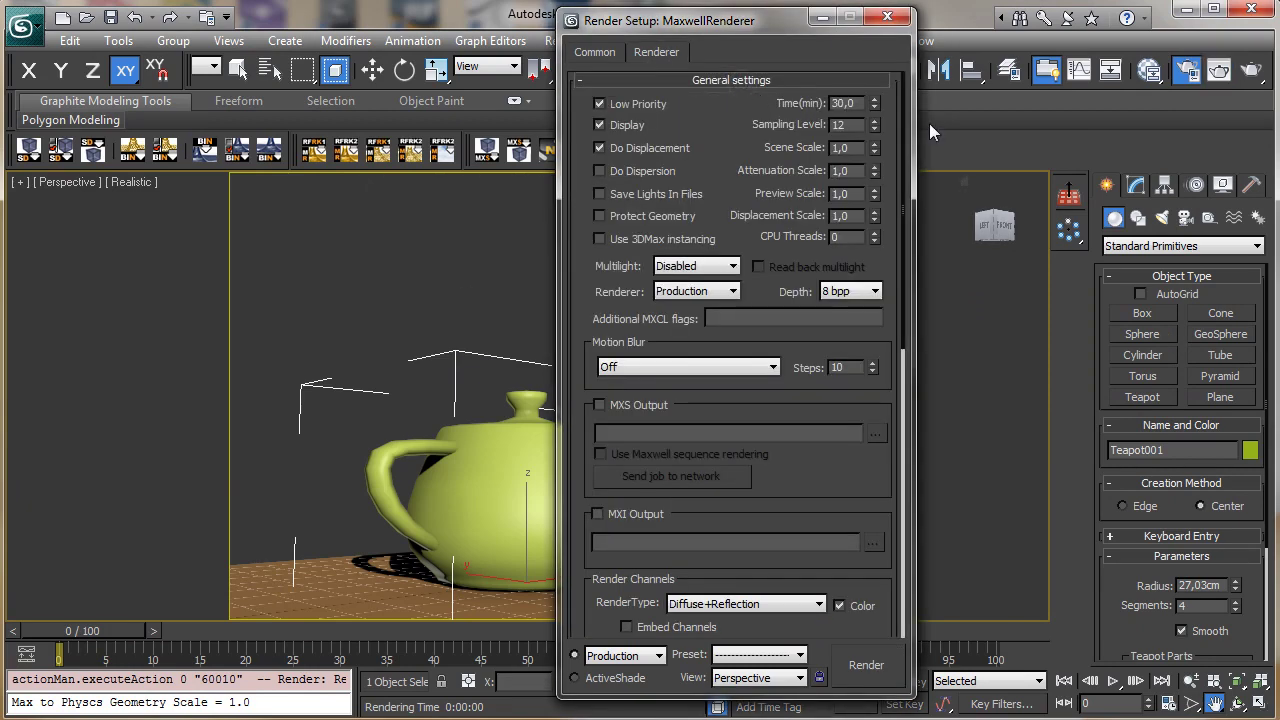
pyautogui.doubleClick(858, 103)
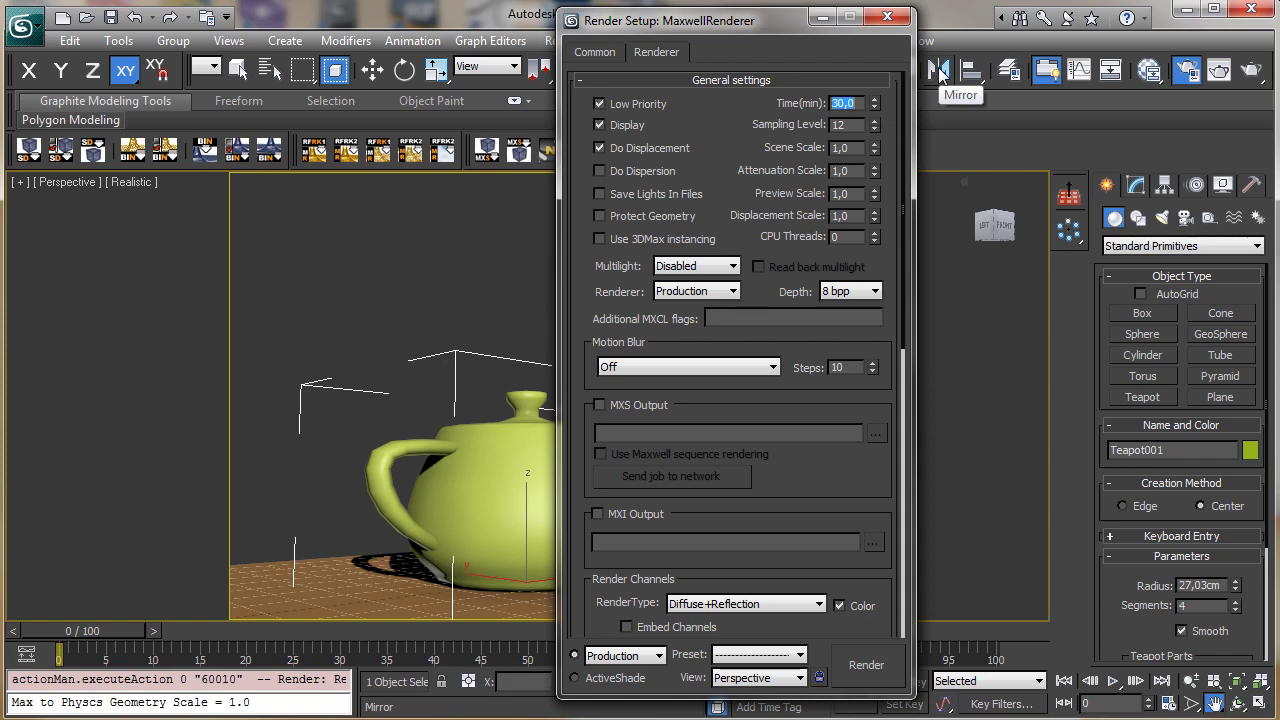
pyautogui.write('0,')
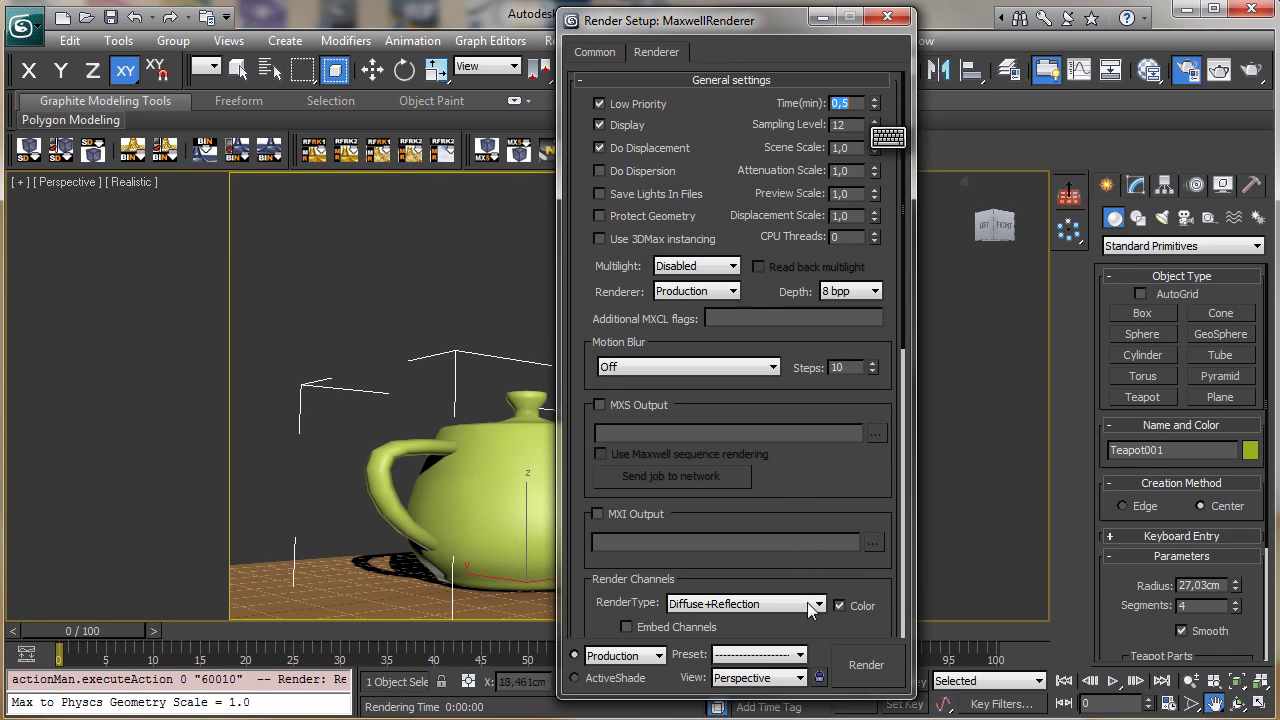
# Step: Render the teapot again with the new time limit and enlarge the image area to inspect the result
pyautogui.click(866, 667)
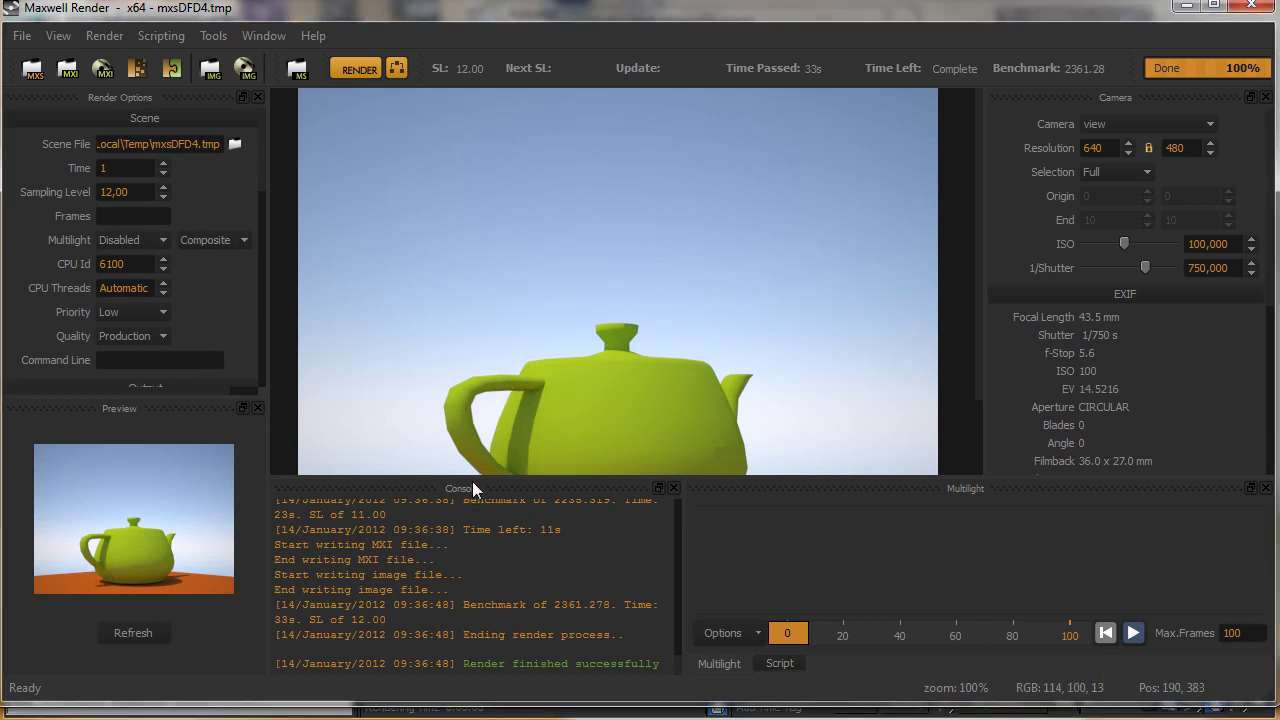
pyautogui.moveTo(475, 488); pyautogui.dragTo(482, 545)
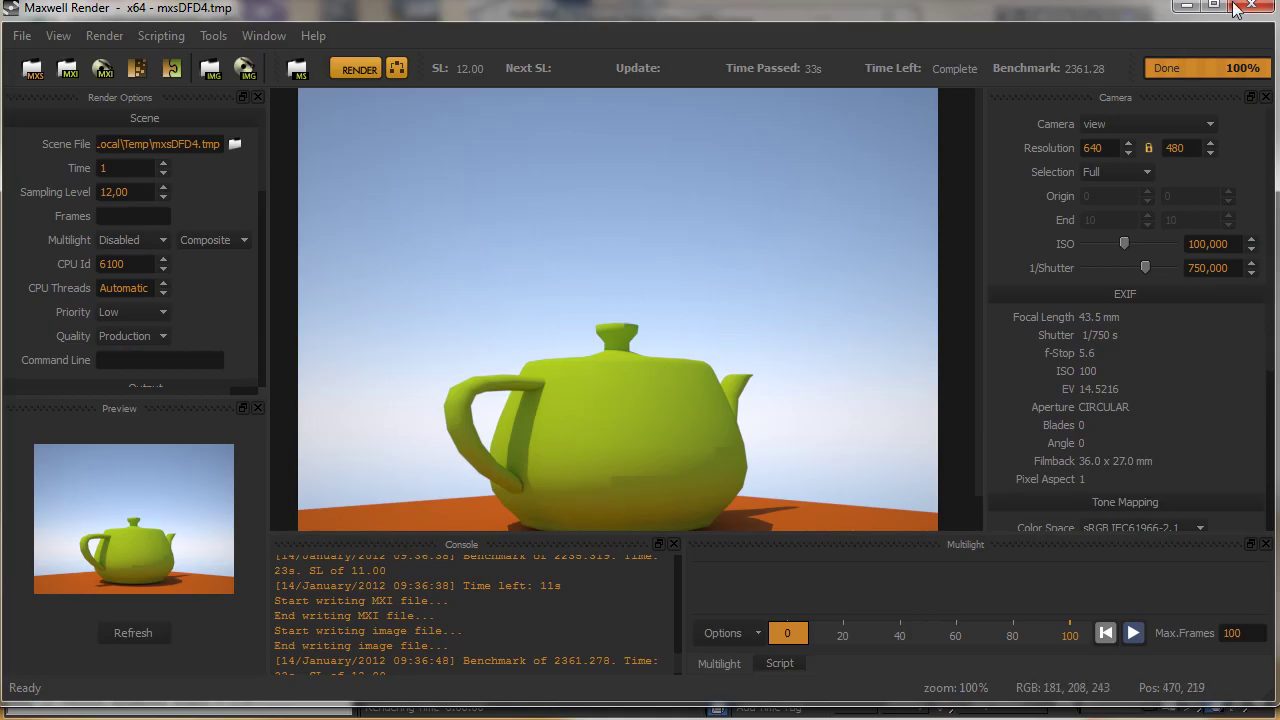
pyautogui.click(1184, 7)
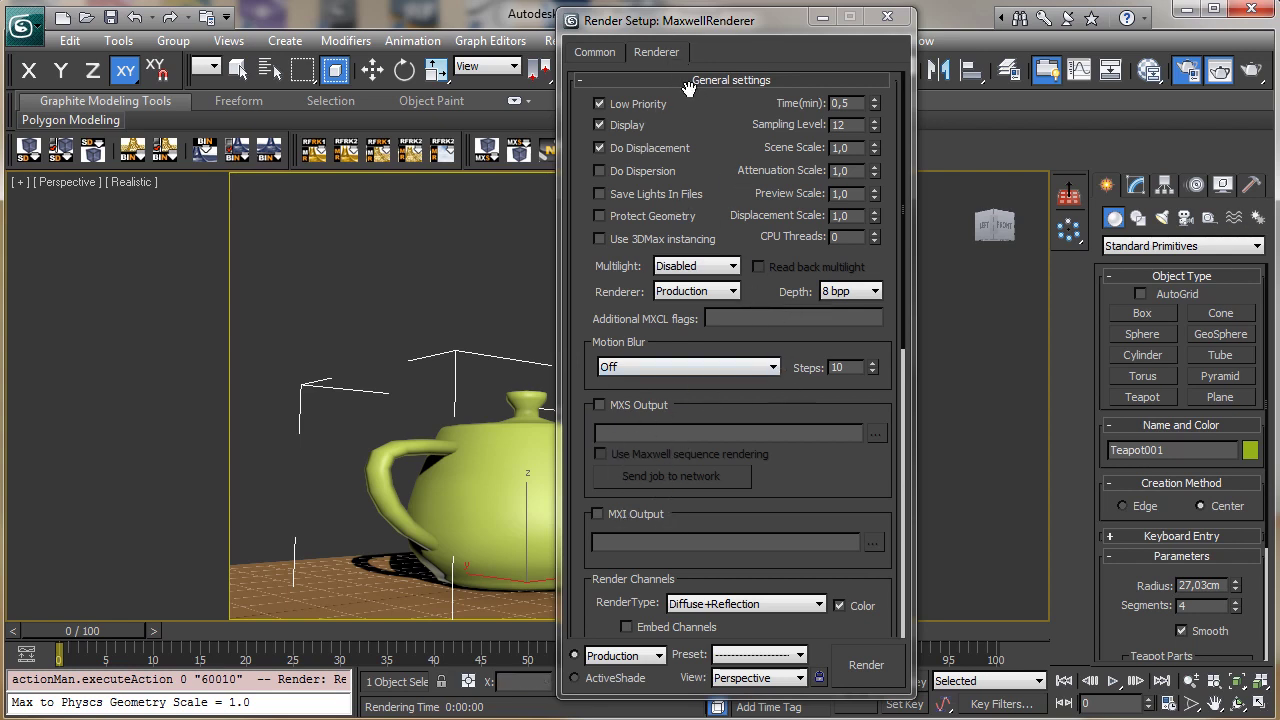
# Step: Review the output, render channel and material override options, and try the viewport Sky Preview option
pyautogui.scroll(-5, 797, 274)
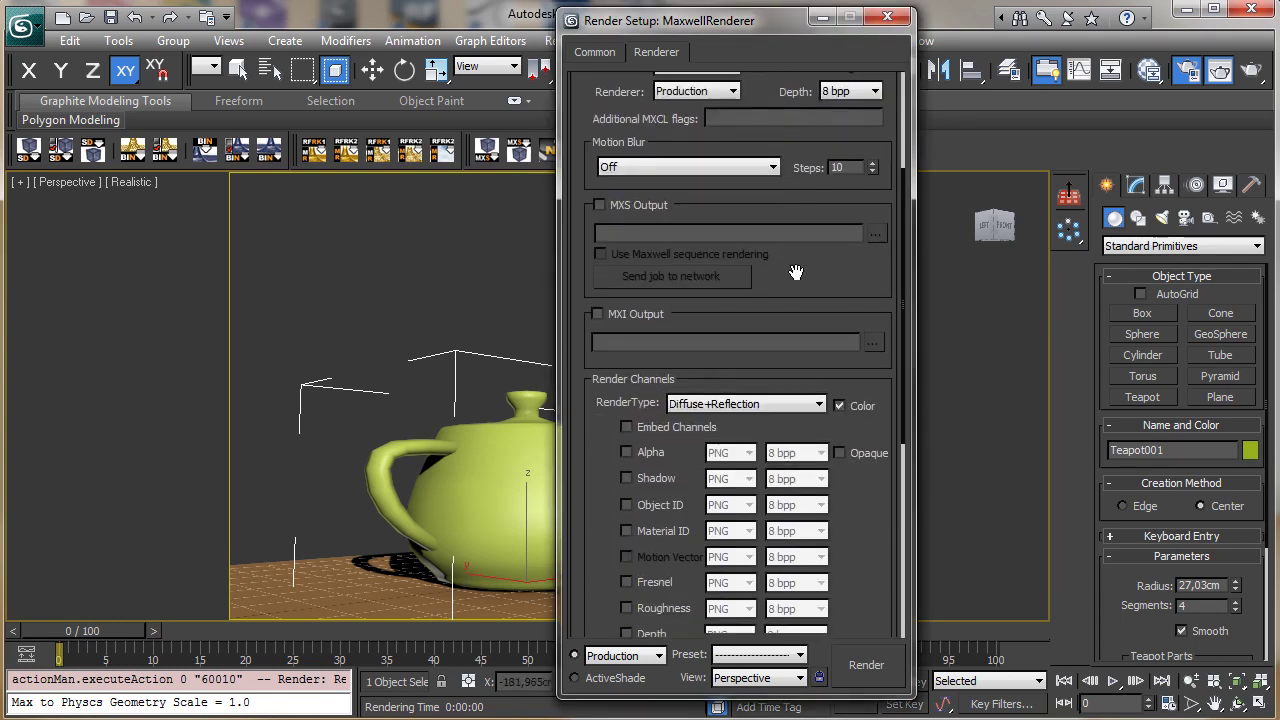
pyautogui.scroll(-4, 800, 290)
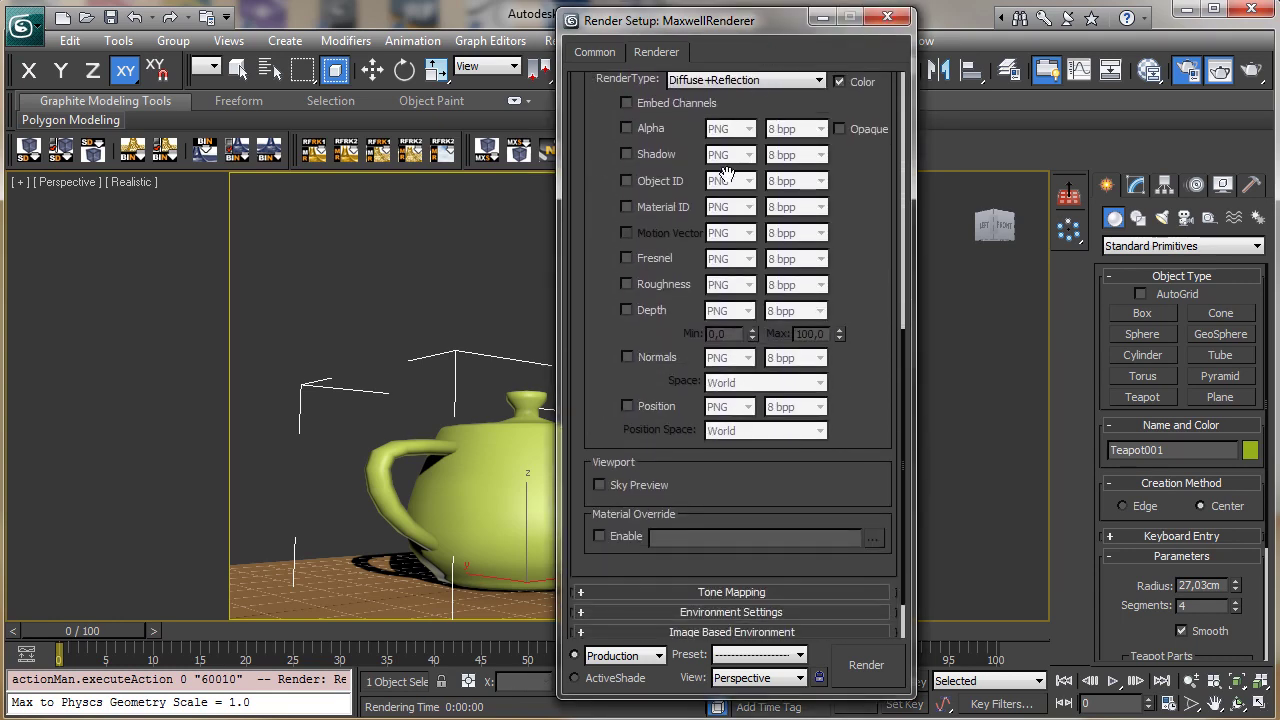
pyautogui.scroll(-1, 769, 479)
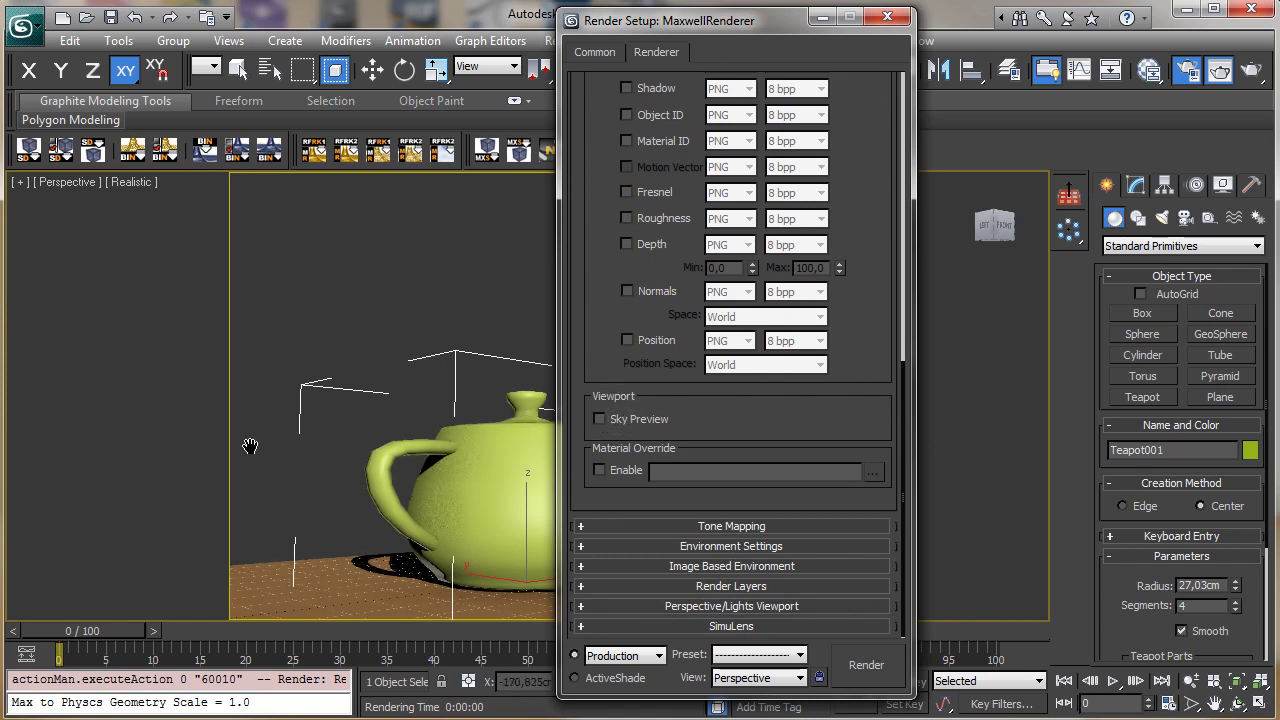
pyautogui.click(620, 422)
pyautogui.click(620, 419)
# Step: Set the physical sky's sun to the current date and time, and render the teapot to check the lighting
pyautogui.click(725, 546)
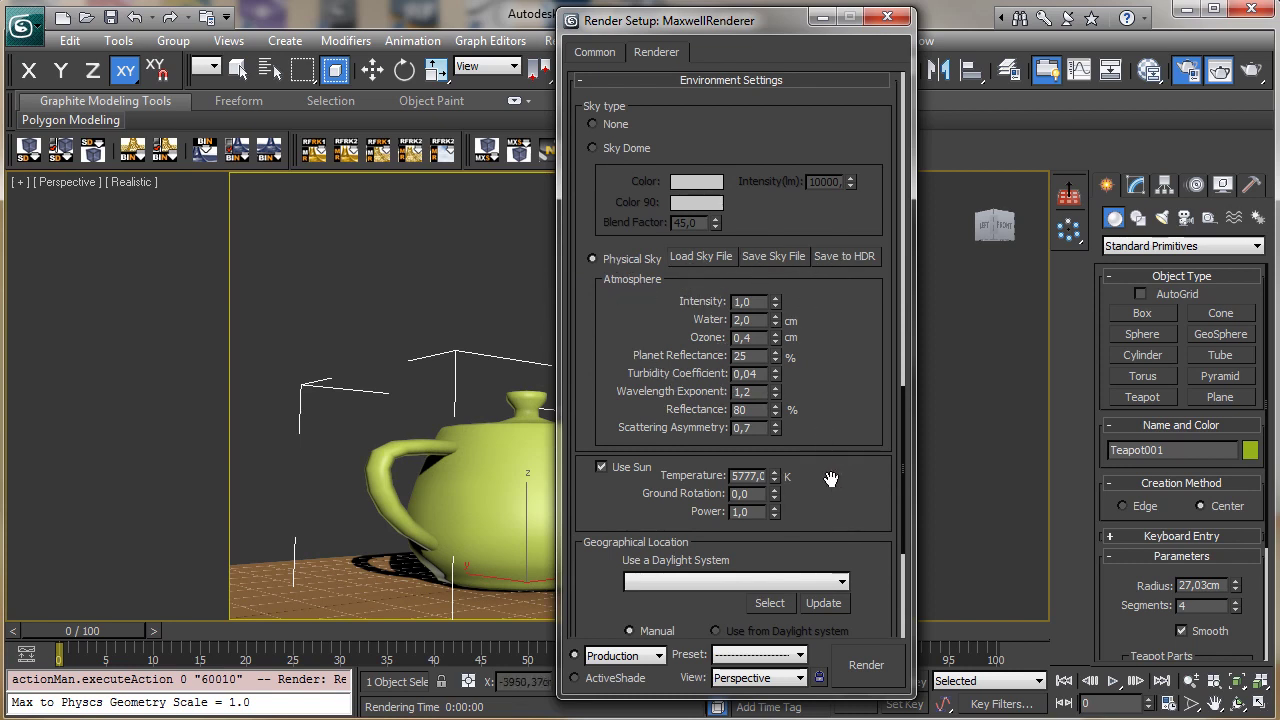
pyautogui.scroll(-5, 835, 292)
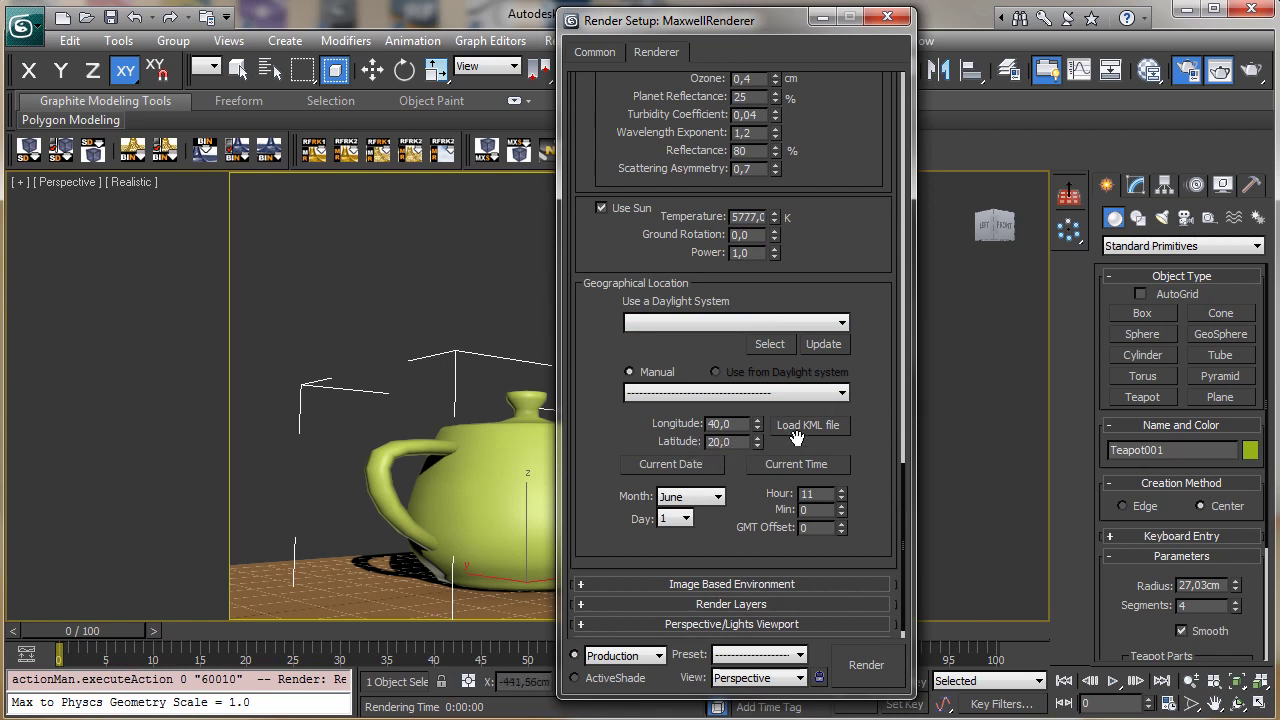
pyautogui.click(678, 466)
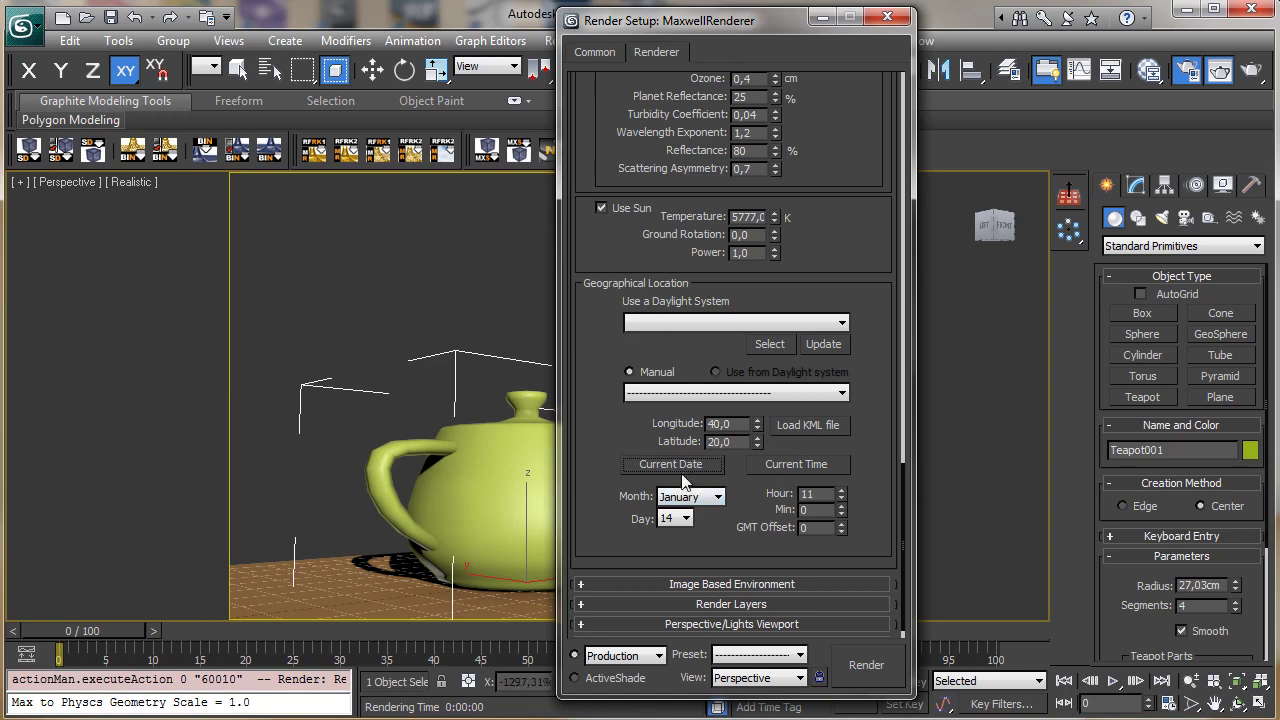
pyautogui.click(823, 465)
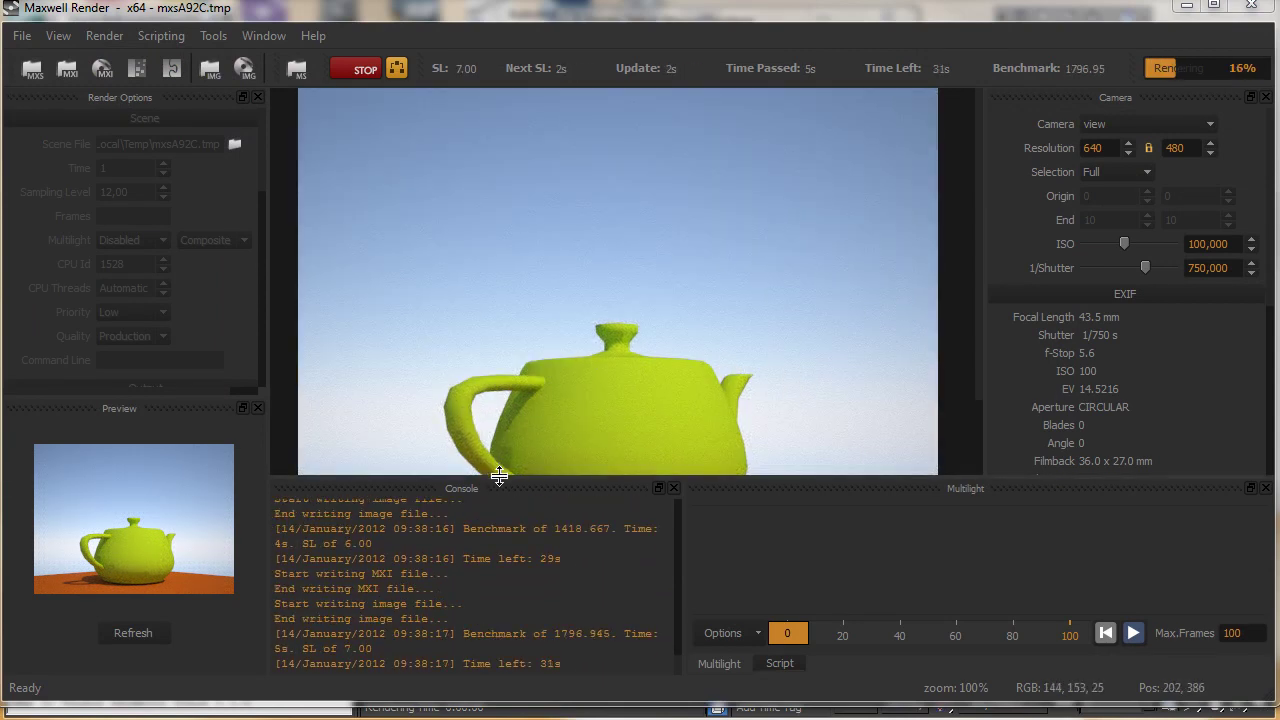
pyautogui.moveTo(491, 479); pyautogui.dragTo(499, 537)
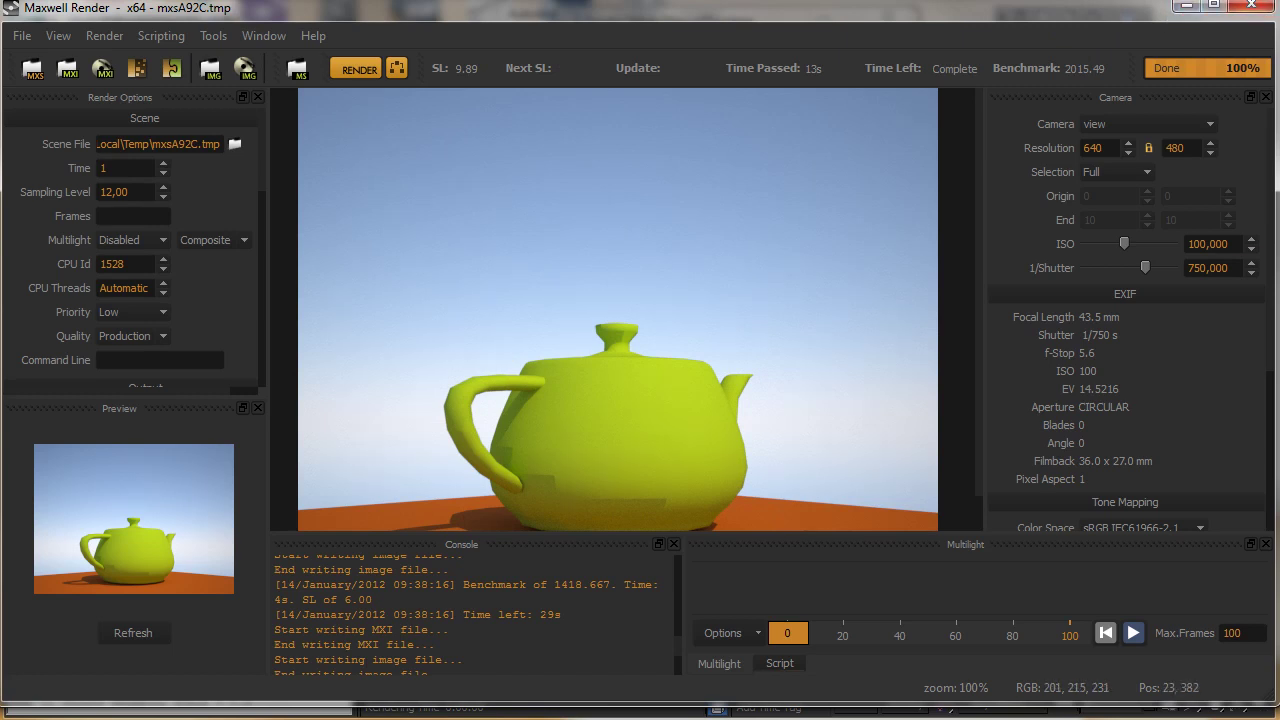
pyautogui.hotkey('alt', 'F4')
# Step: Examine the Image Based Environment, Render Layers, Perspective/Lights Viewport and SimuLens settings of the Maxwell renderer
pyautogui.scroll(-1, 858, 240)
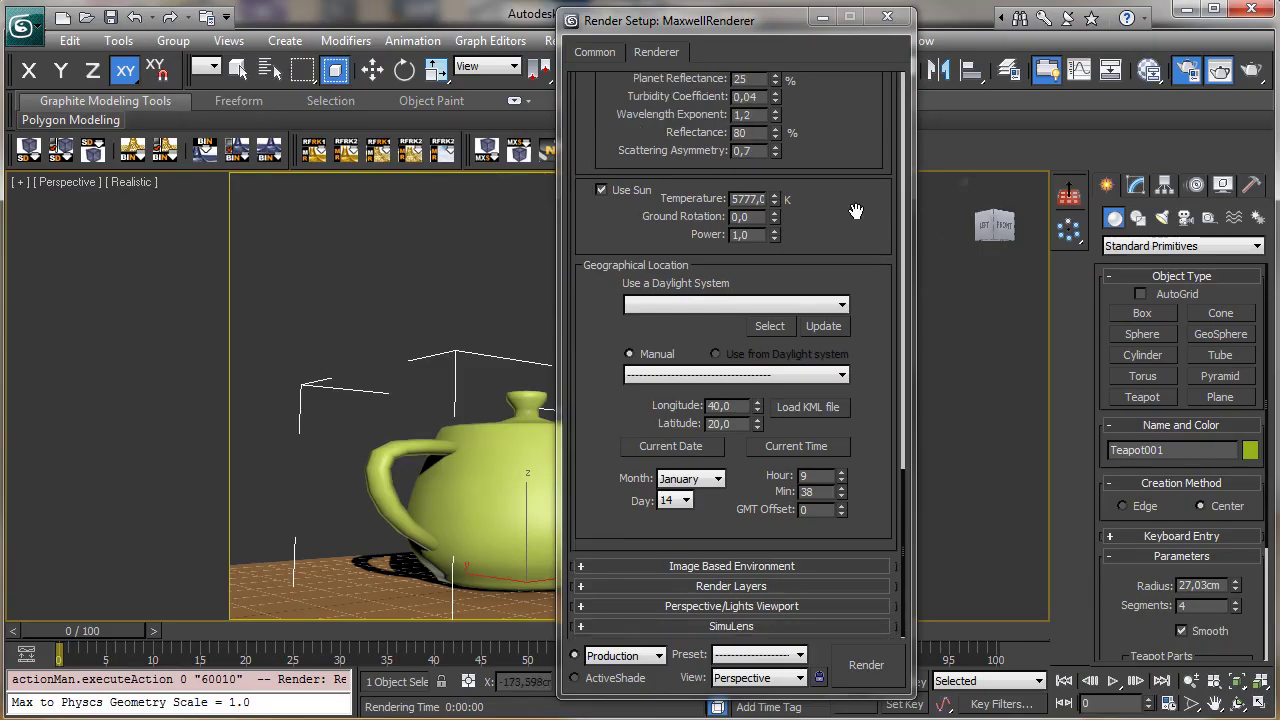
pyautogui.click(740, 566)
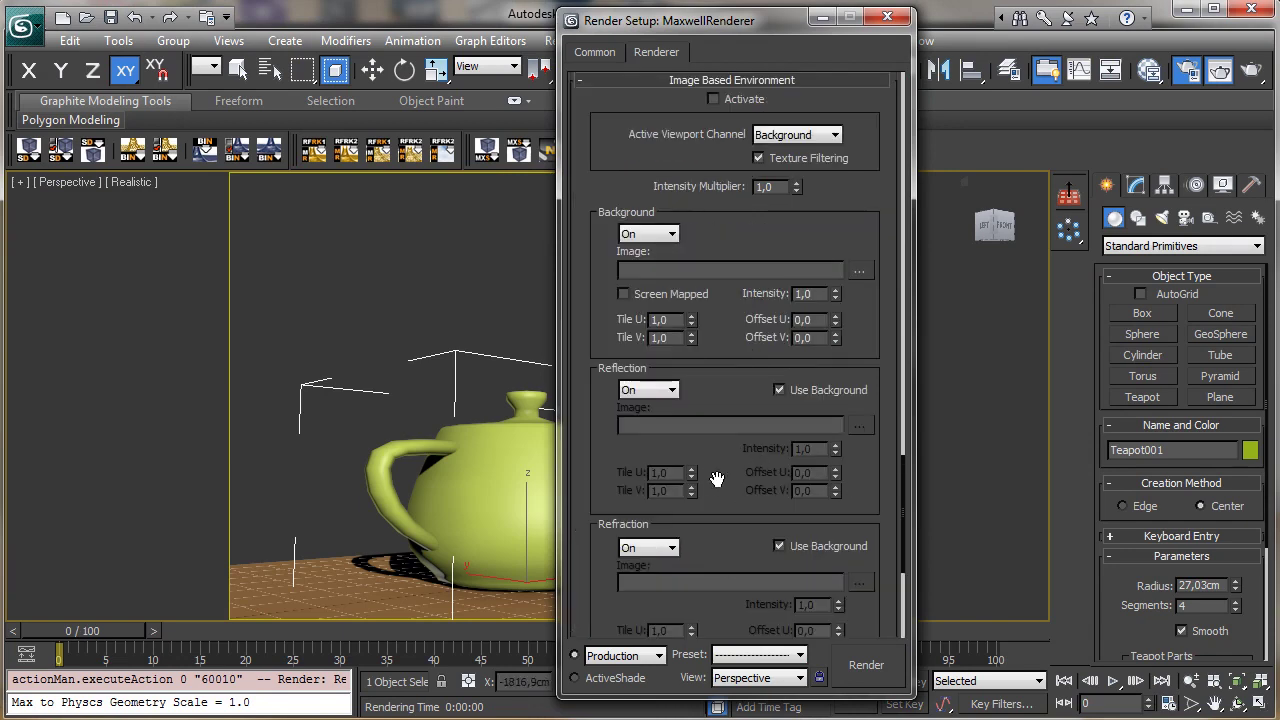
pyautogui.scroll(-5, 731, 294)
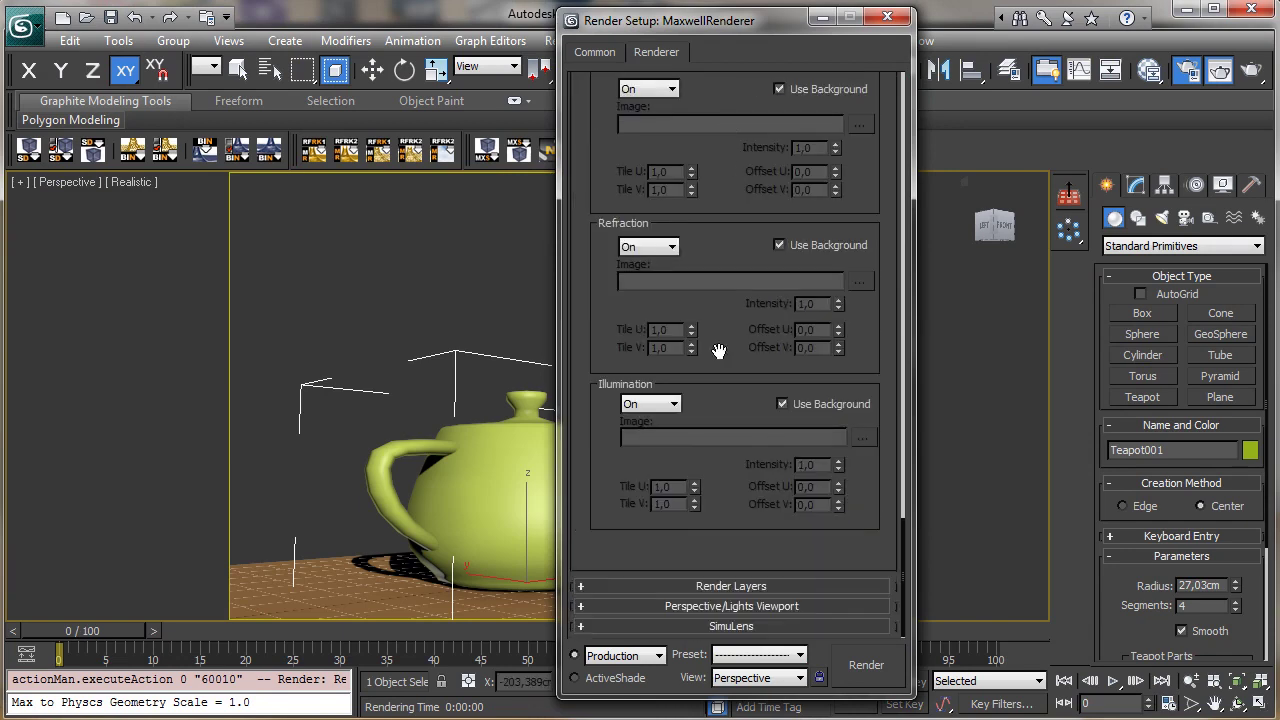
pyautogui.click(770, 586)
pyautogui.scroll(-2, 766, 512)
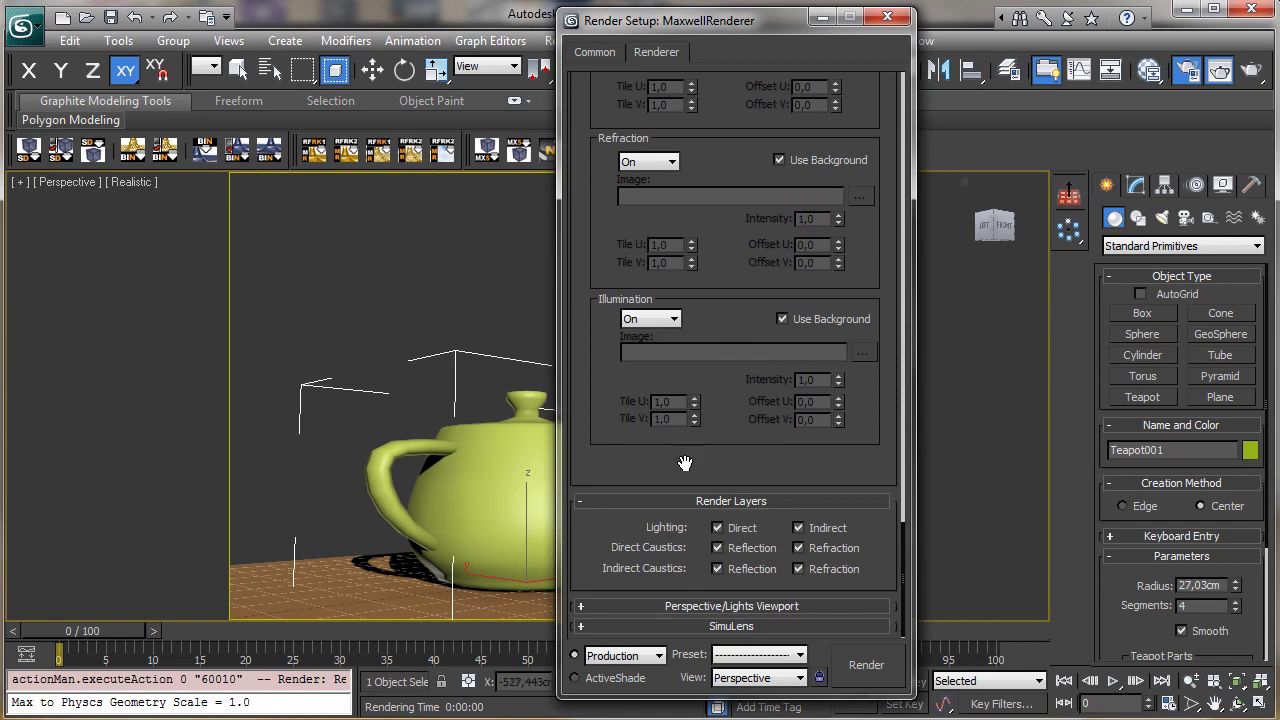
pyautogui.click(711, 606)
pyautogui.scroll(-2, 835, 505)
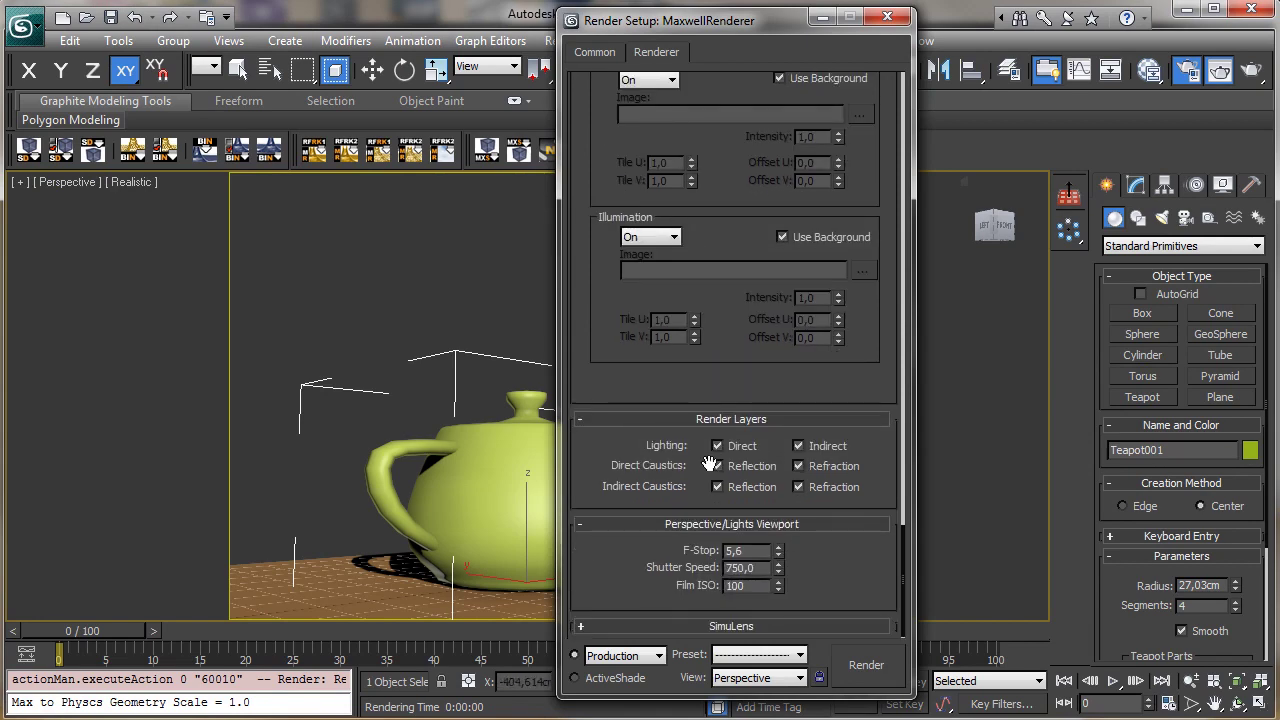
pyautogui.click(766, 624)
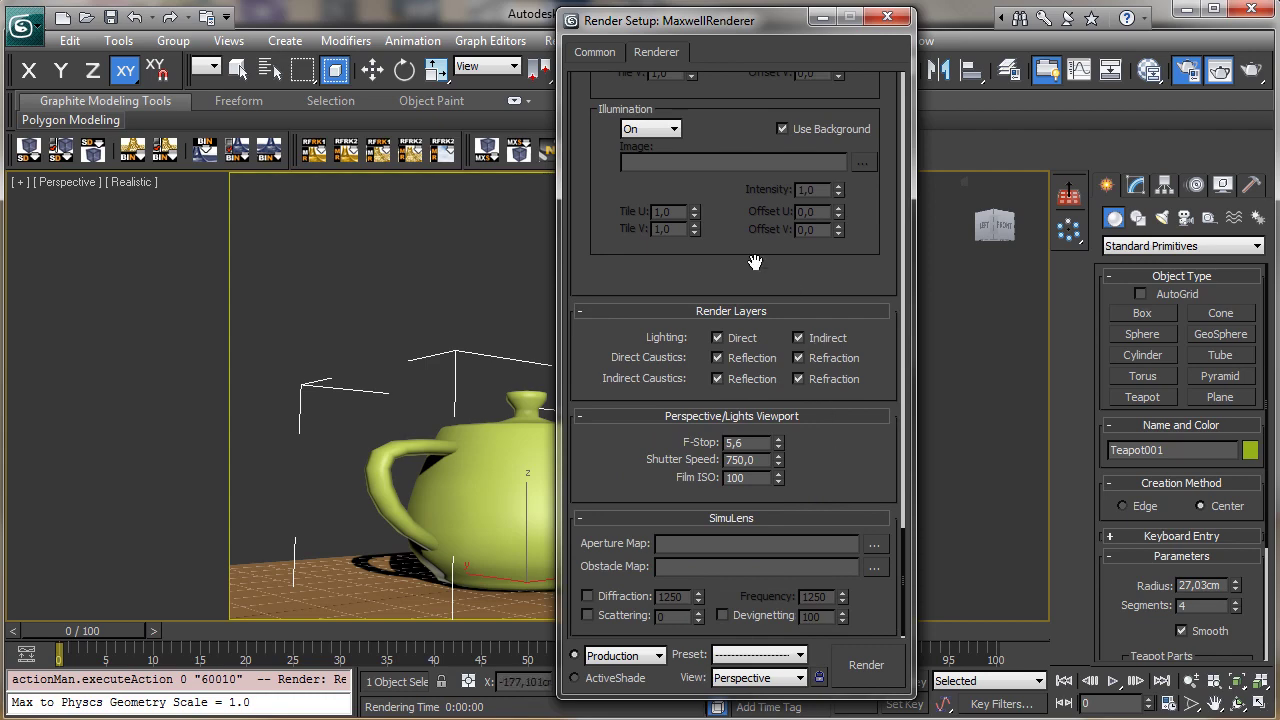
# Step: Close the render setup and create a Maxwell MxLight in the Front view, above and slightly beyond the teapot's spout
pyautogui.scroll(10, 772, 100)
pyautogui.click(887, 16)
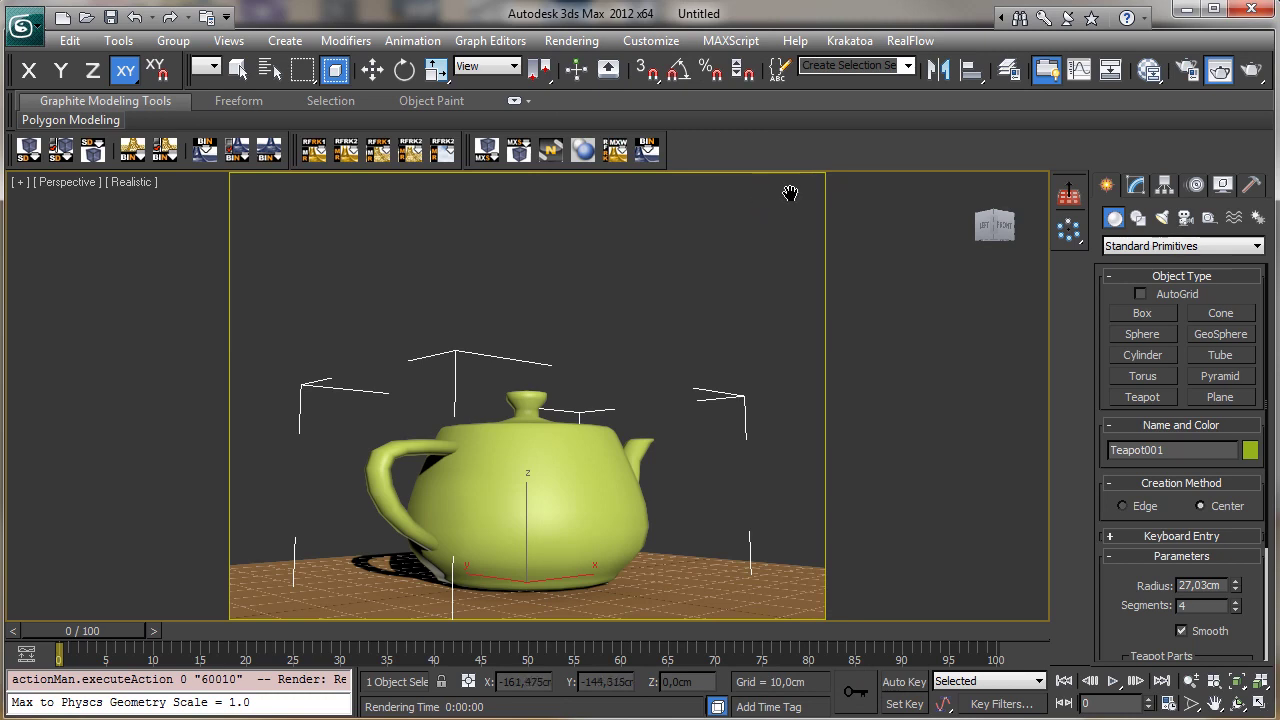
pyautogui.click(1161, 217)
pyautogui.click(1160, 246)
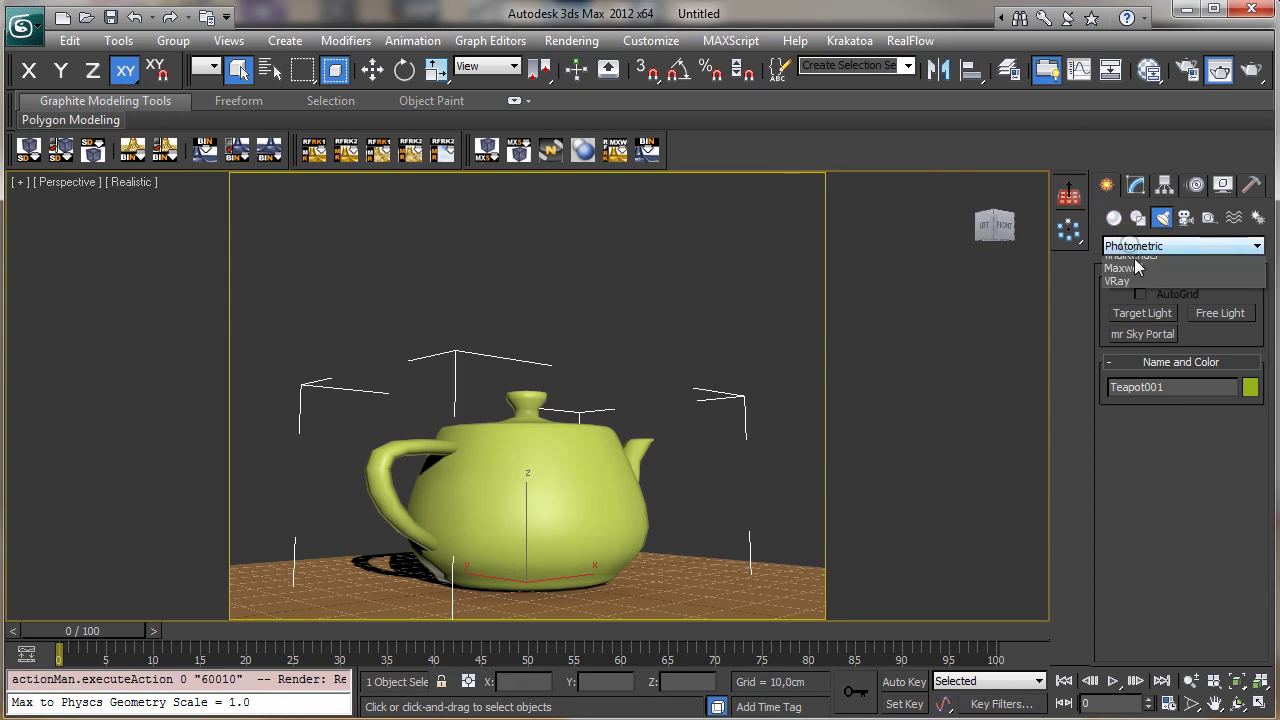
pyautogui.click(1180, 300)
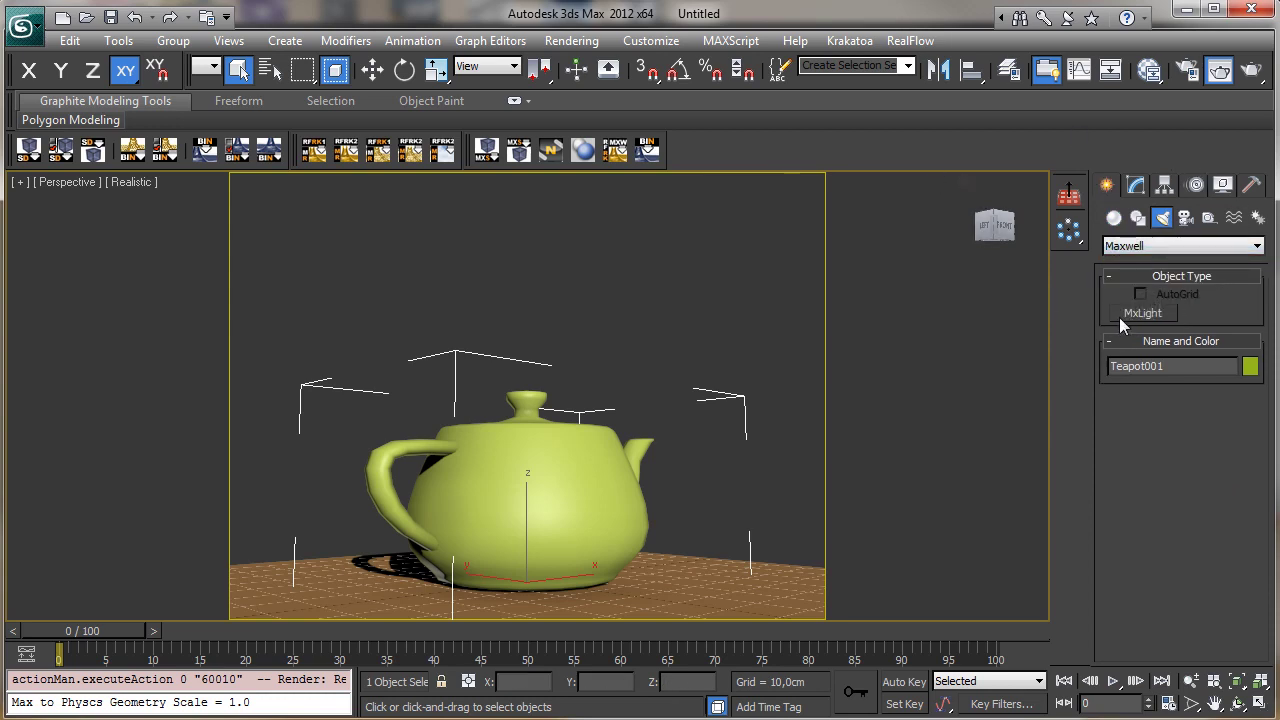
pyautogui.click(1143, 314)
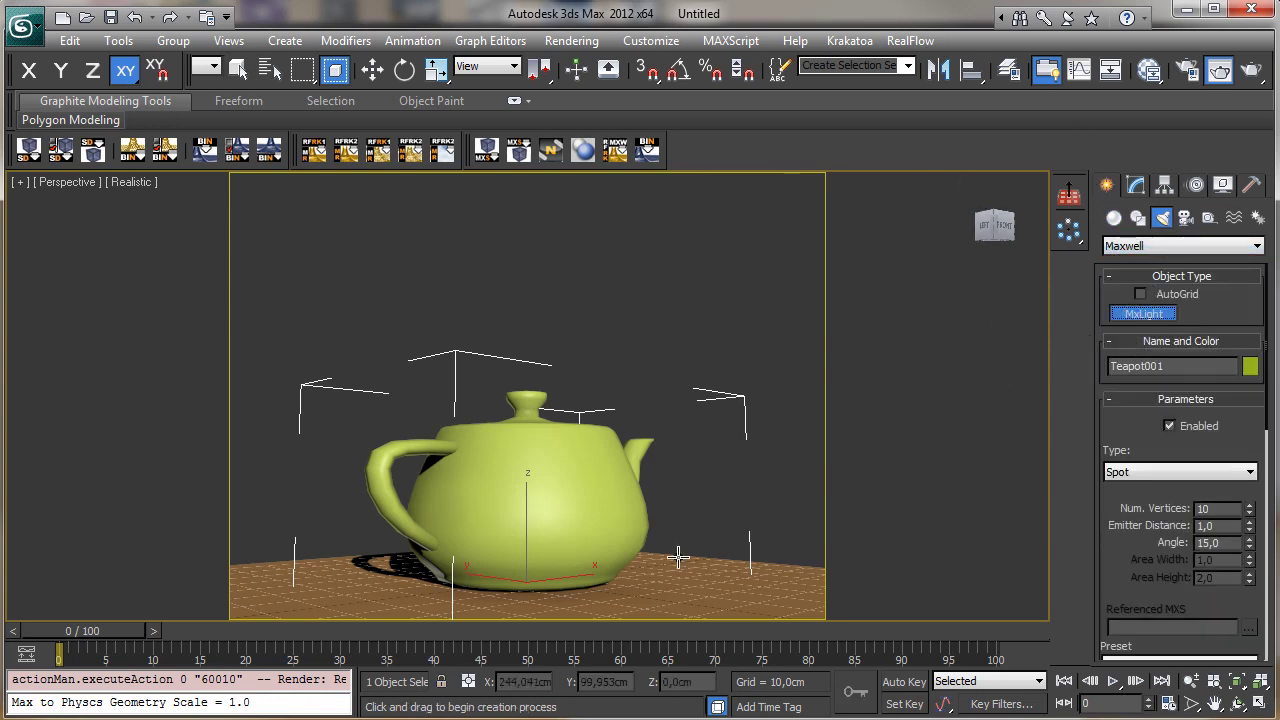
pyautogui.click(1259, 703)
pyautogui.click(1217, 706)
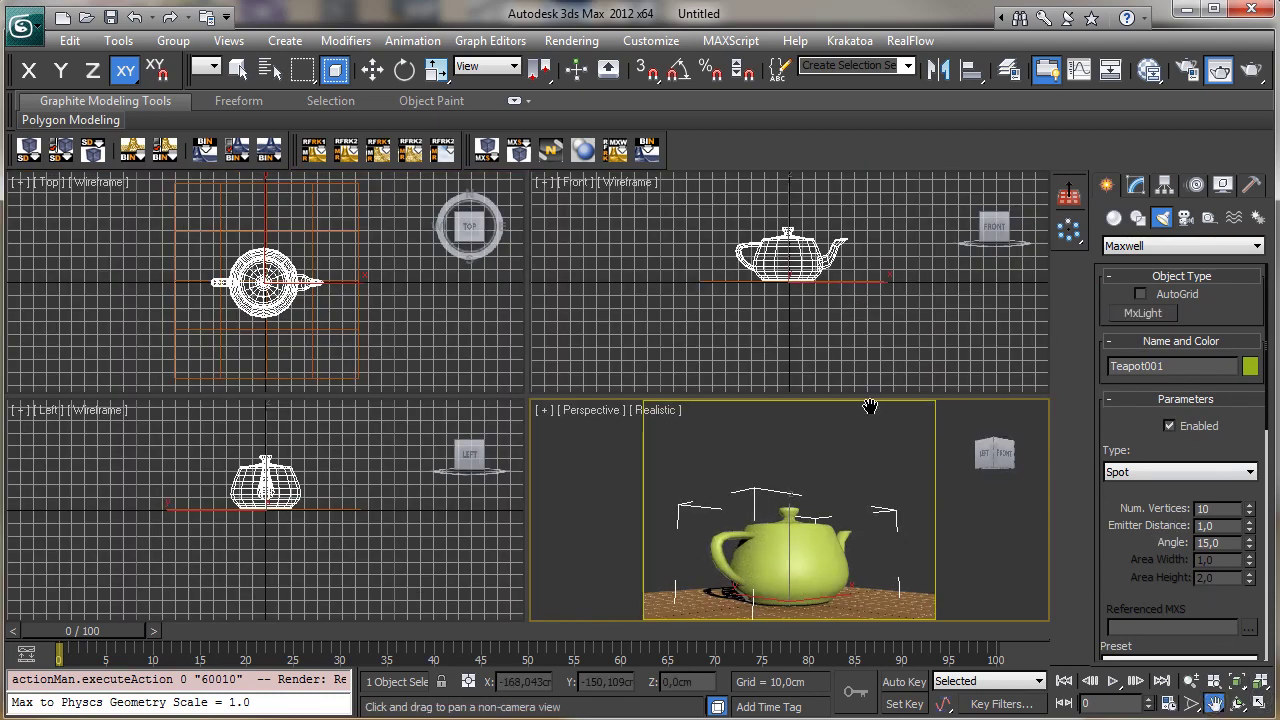
pyautogui.moveTo(800, 272); pyautogui.dragTo(778, 345)
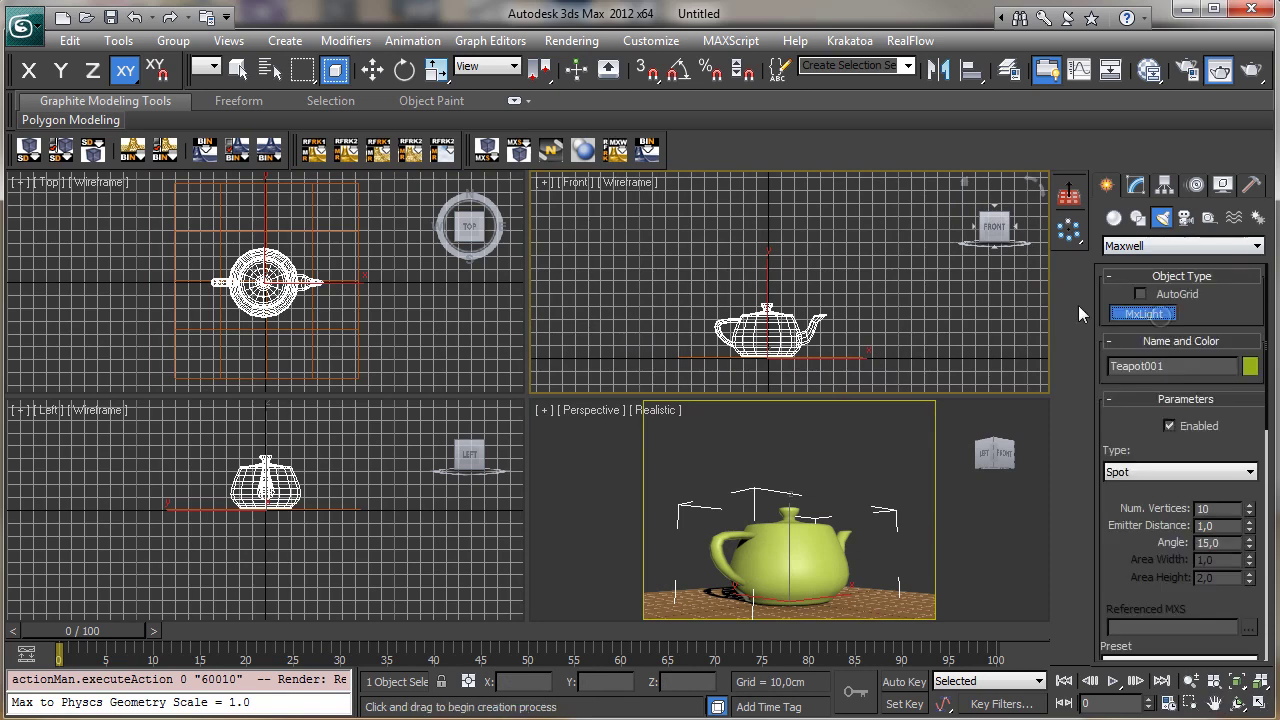
pyautogui.click(1150, 313)
pyautogui.click(822, 265)
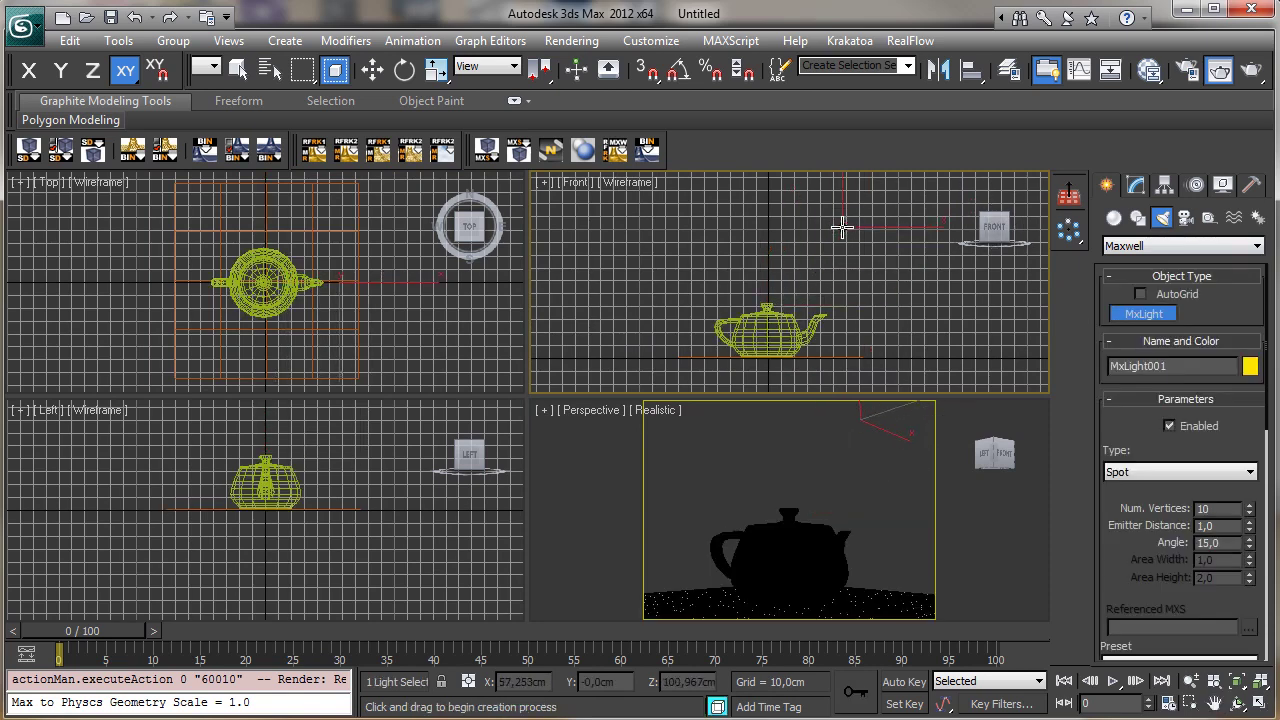
# Step: Change the new light's type to Area and apply the Incandescent lamp - 100W preset
pyautogui.click(1135, 186)
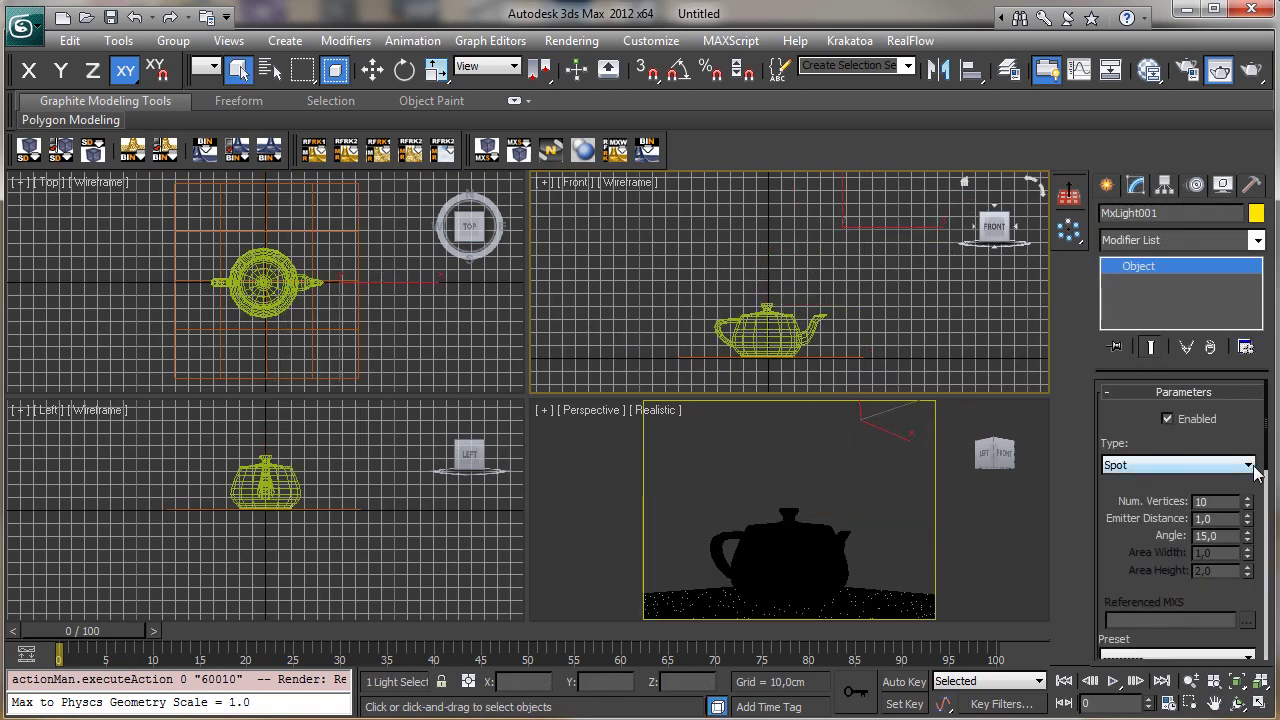
pyautogui.click(1247, 465)
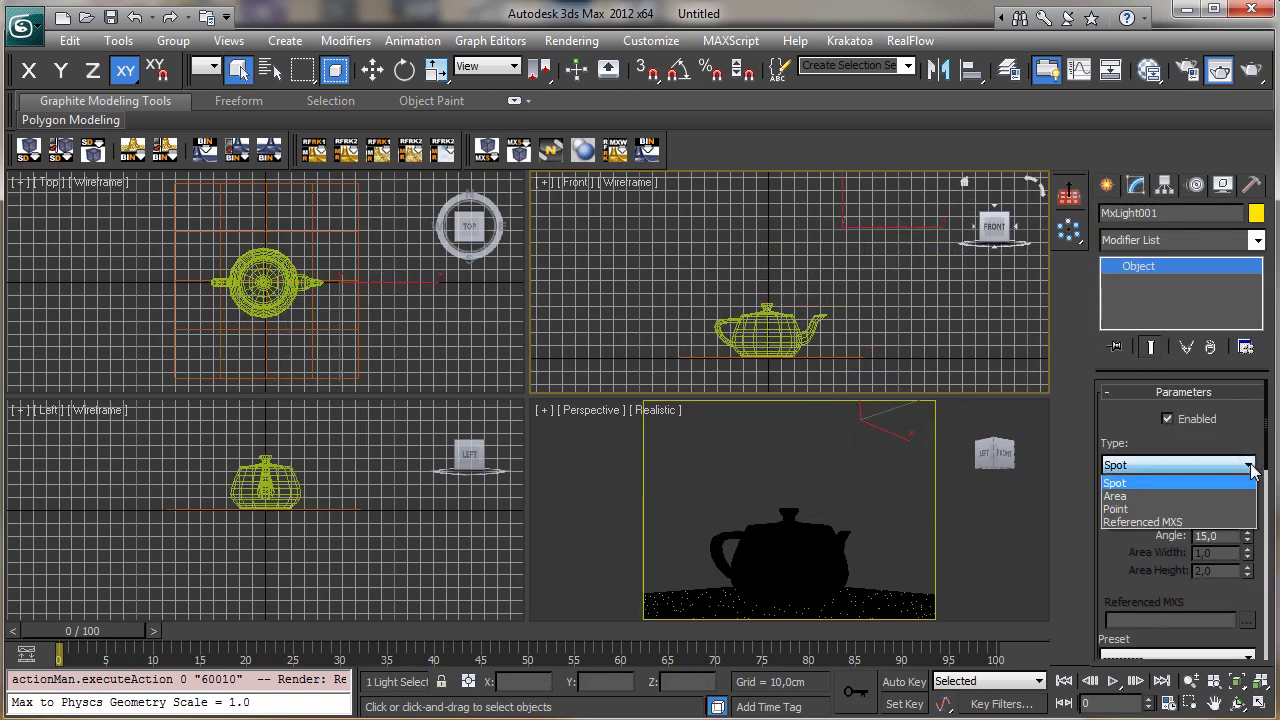
pyautogui.click(1206, 497)
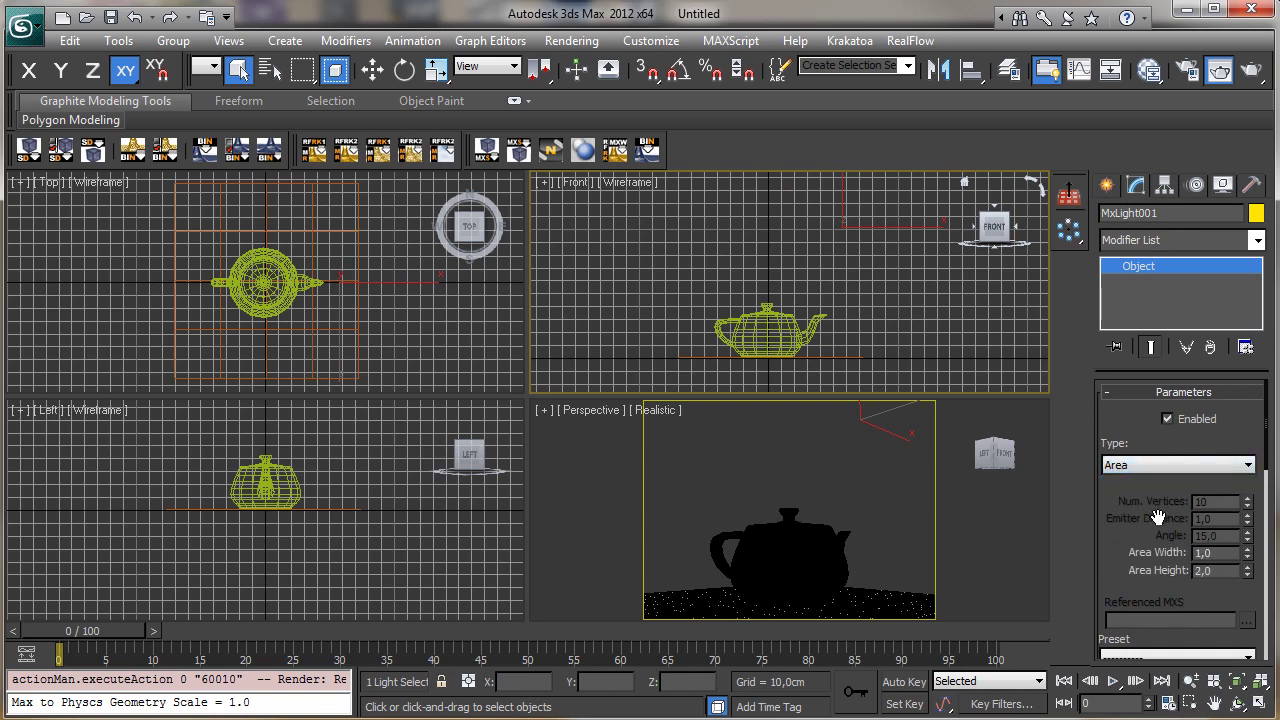
pyautogui.moveTo(1157, 517); pyautogui.dragTo(1087, 457)
pyautogui.doubleClick(1226, 499)
pyautogui.click(1166, 546)
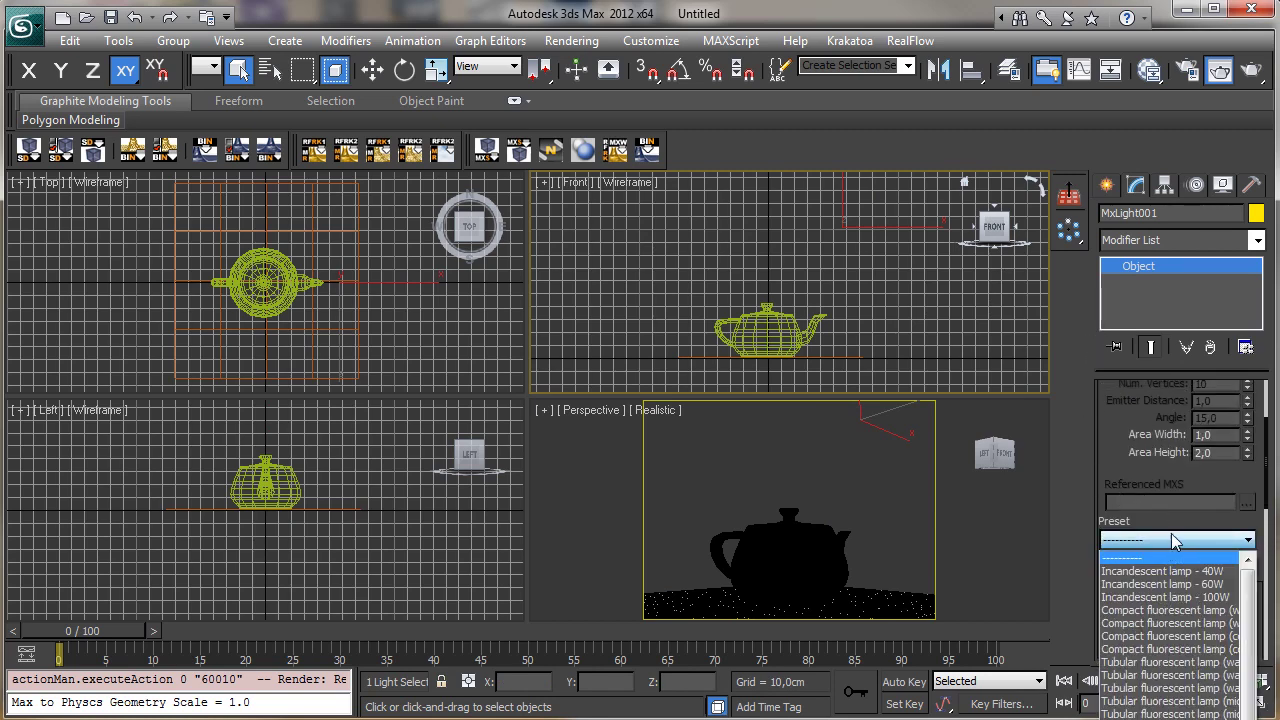
pyautogui.click(1178, 598)
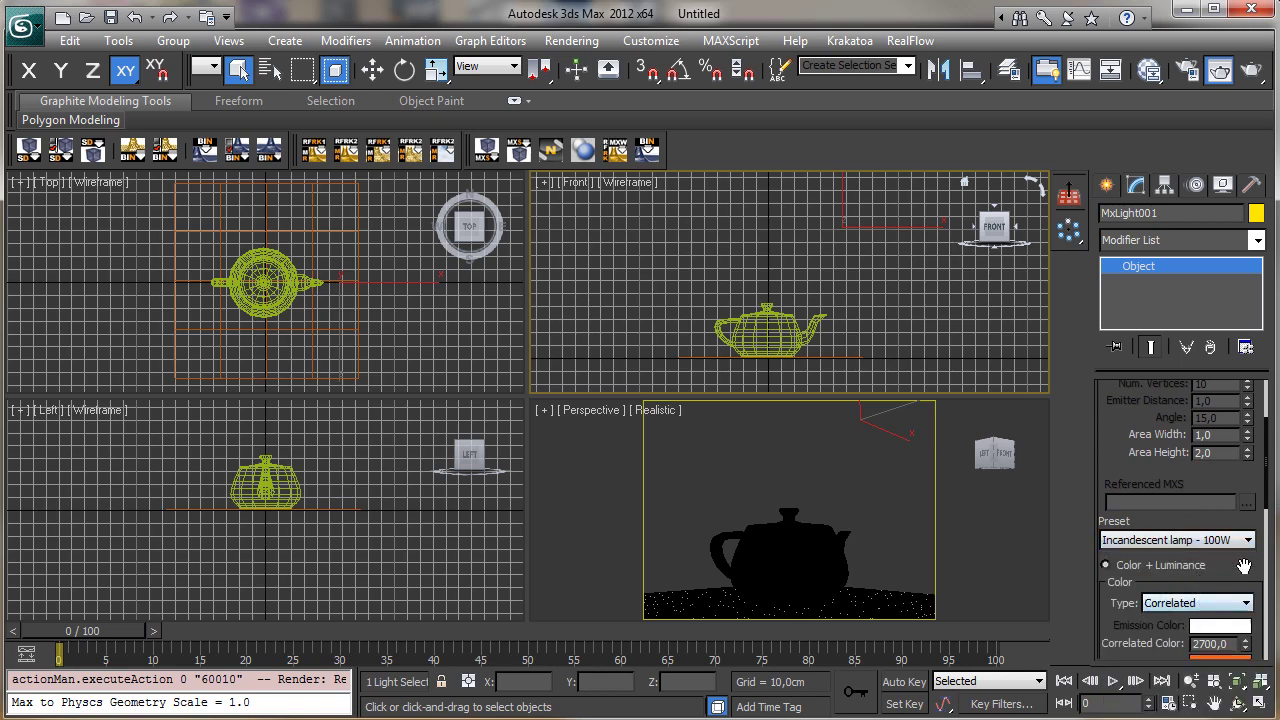
# Step: Examine the light's Color, Luminance, IES, Temperature and MXI/HDR Texture emission settings
pyautogui.moveTo(1244, 566); pyautogui.dragTo(1237, 450)
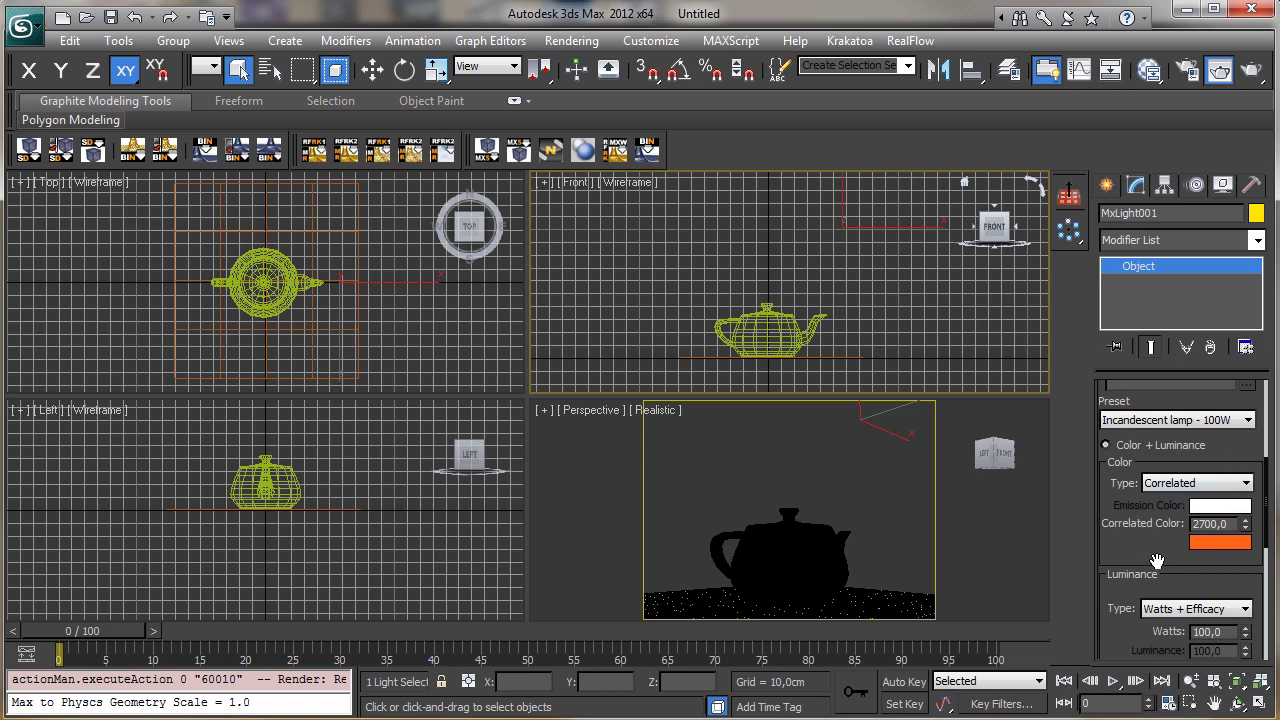
pyautogui.moveTo(1151, 562); pyautogui.dragTo(1139, 429)
pyautogui.scroll(-2, 1139, 429)
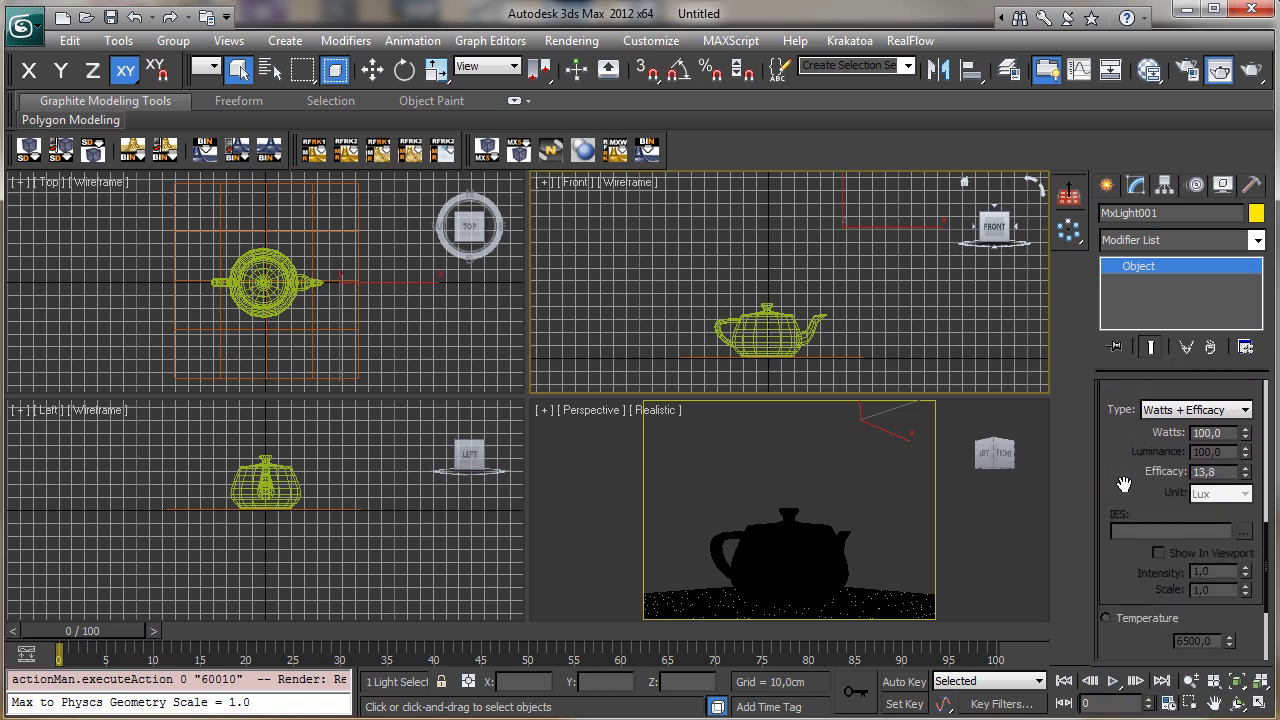
pyautogui.scroll(-3, 1120, 482)
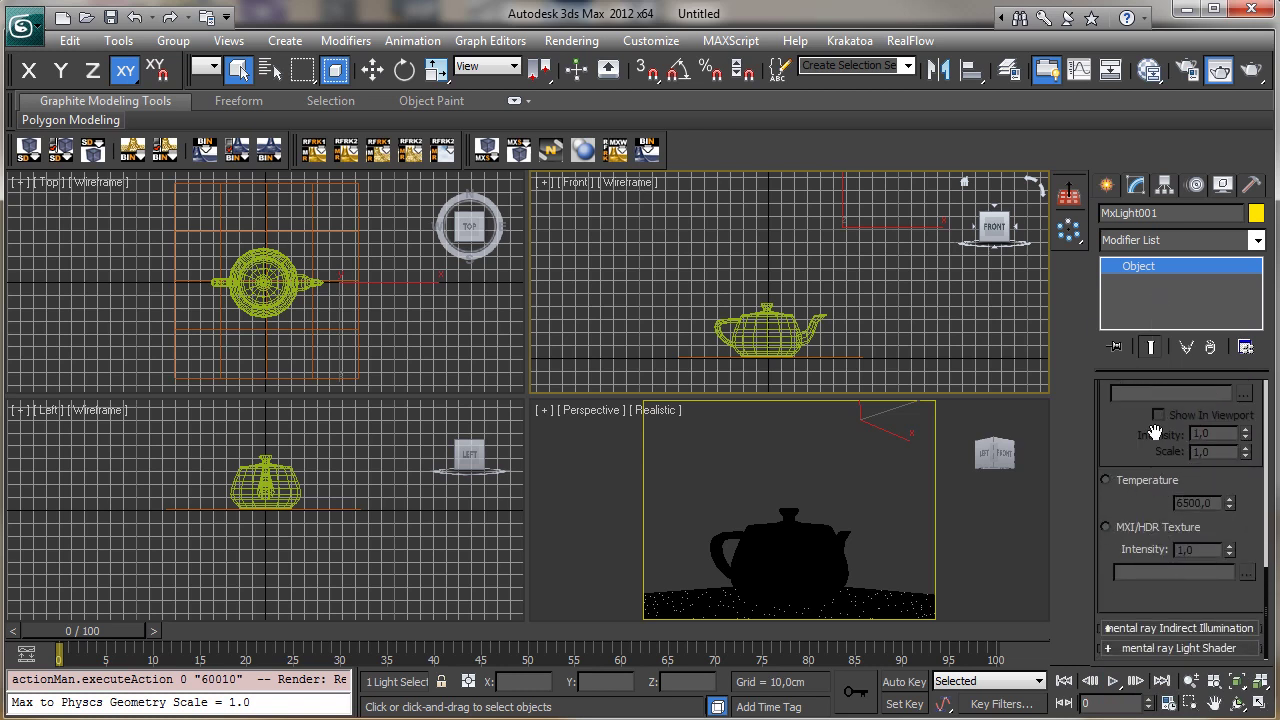
pyautogui.moveTo(1116, 431); pyautogui.dragTo(1122, 478)
pyautogui.scroll(5, 1122, 477)
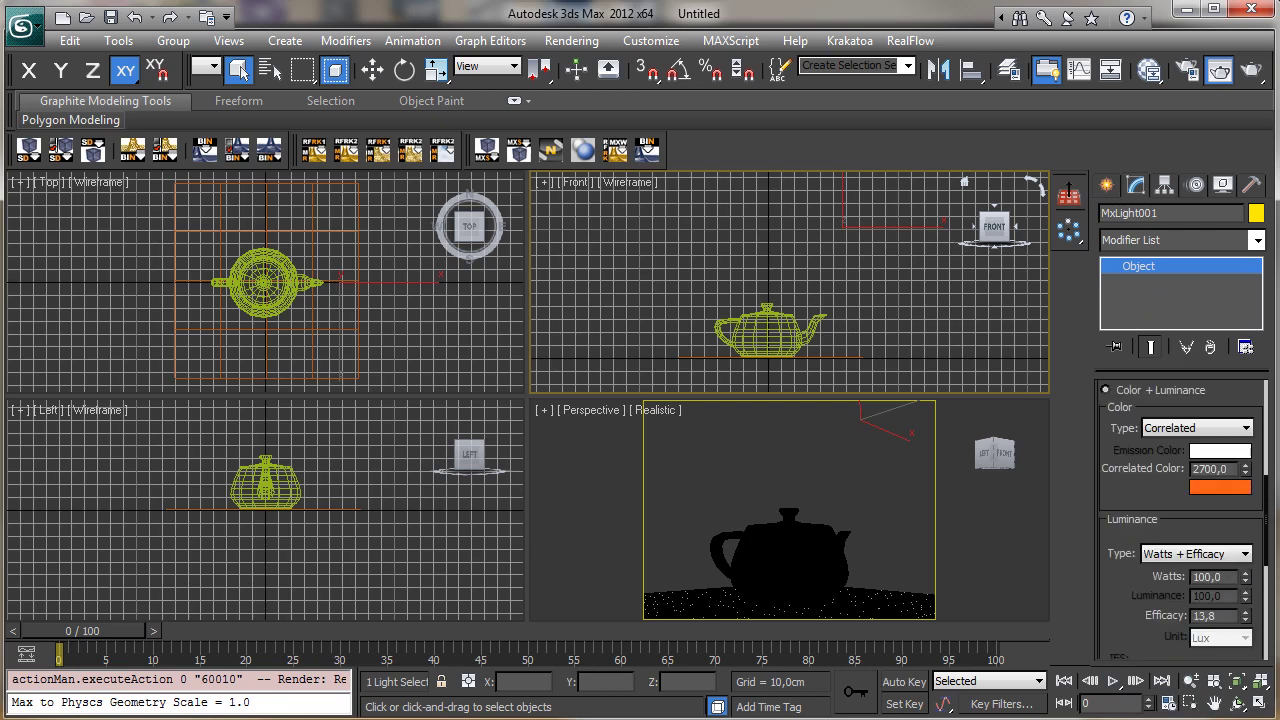
# Step: Set the environment's sky type to None and render the Perspective view lit only by the MxLight
pyautogui.rightClick(736, 510)
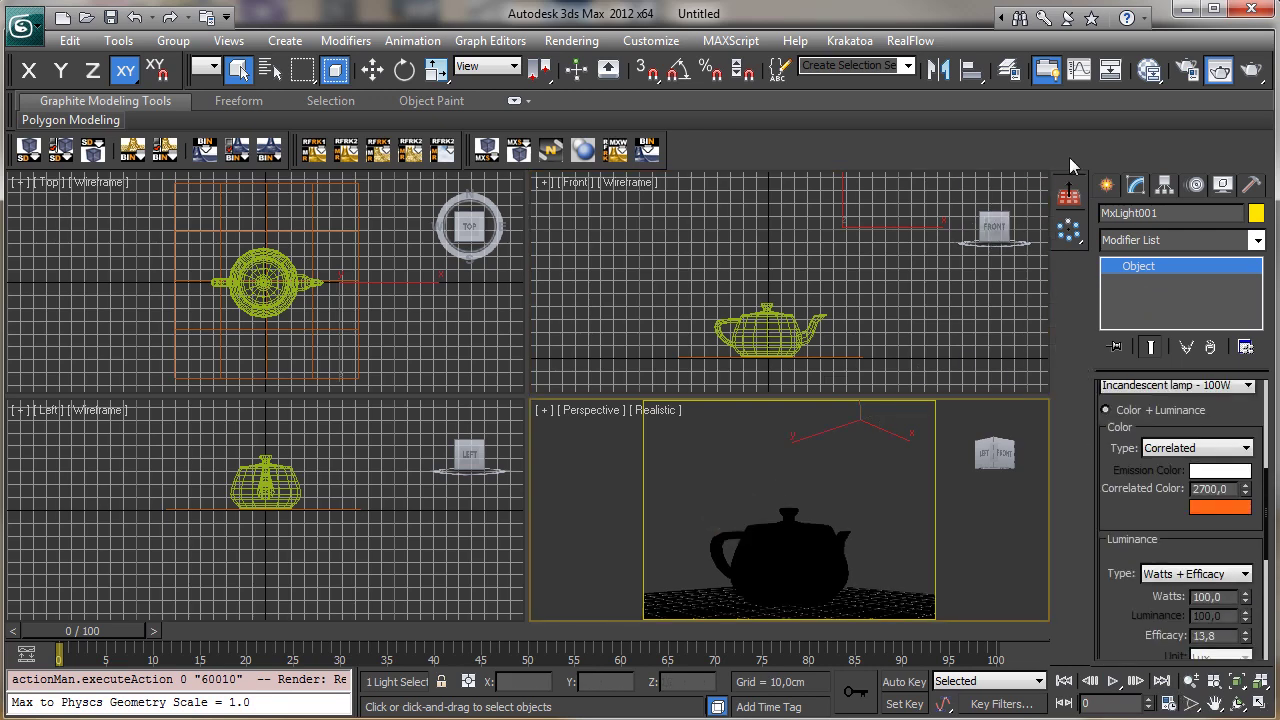
pyautogui.click(1186, 70)
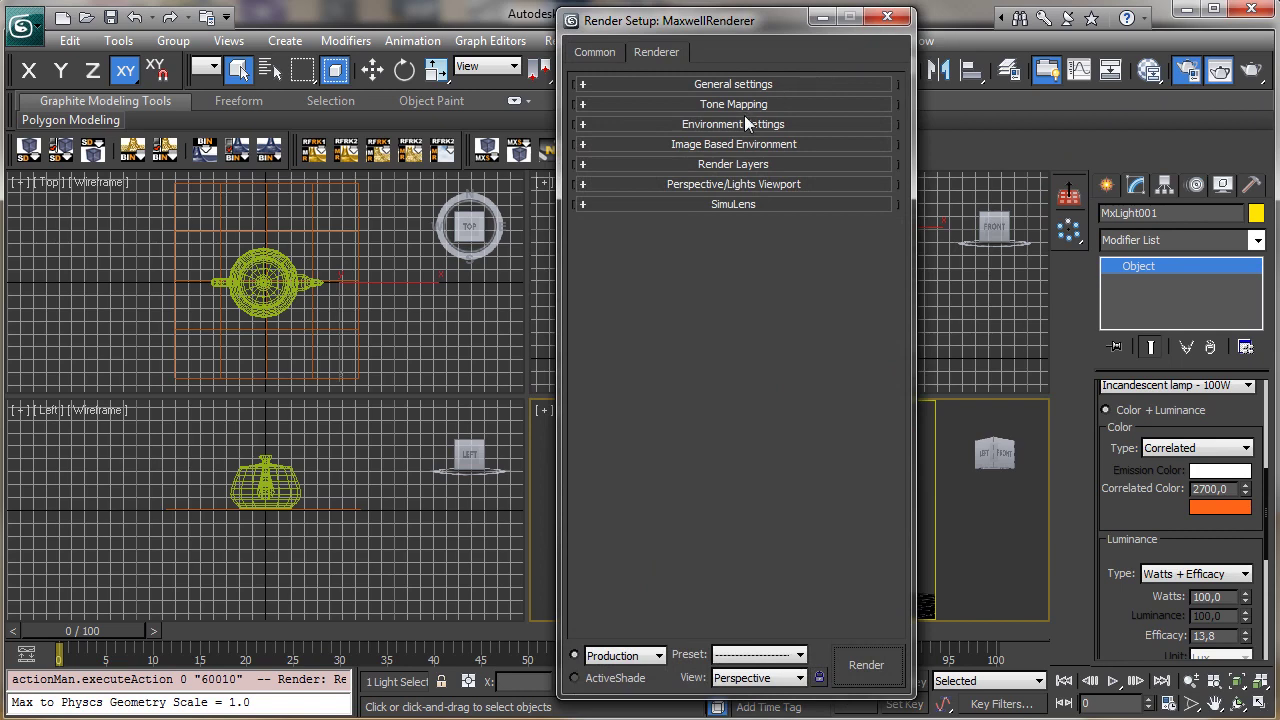
pyautogui.click(745, 122)
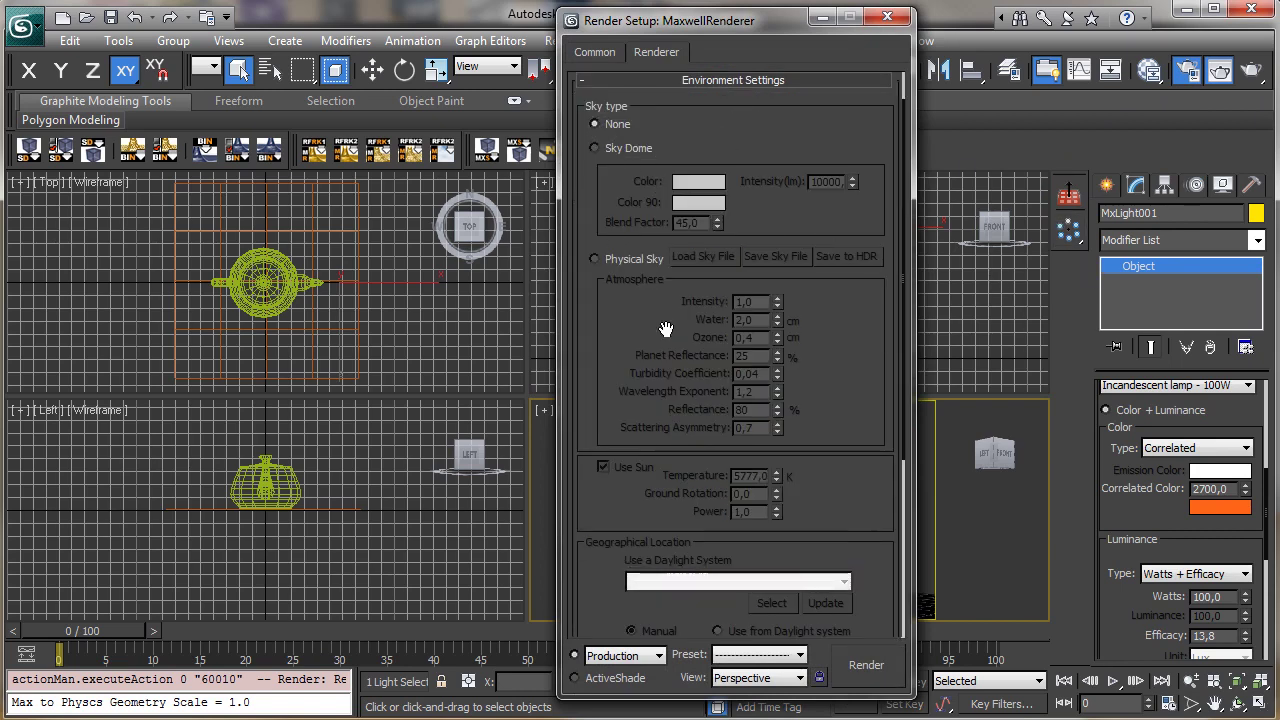
pyautogui.click(880, 664)
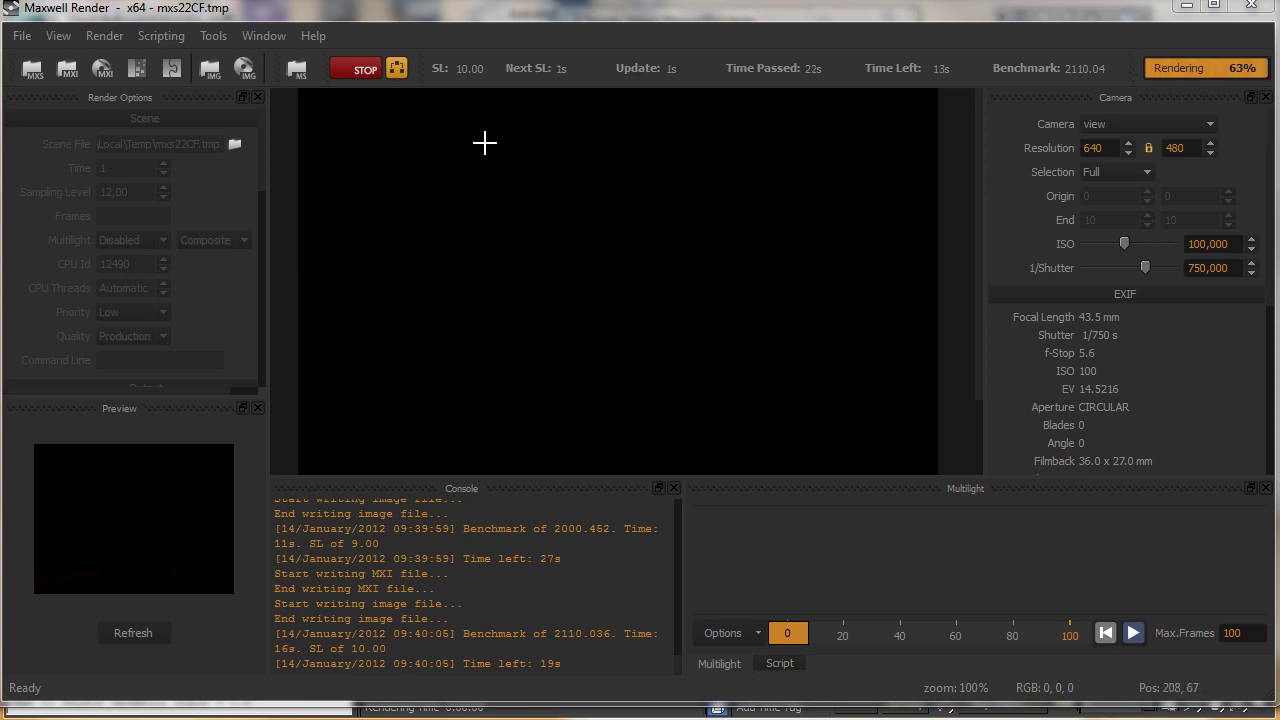
pyautogui.click(1186, 6)
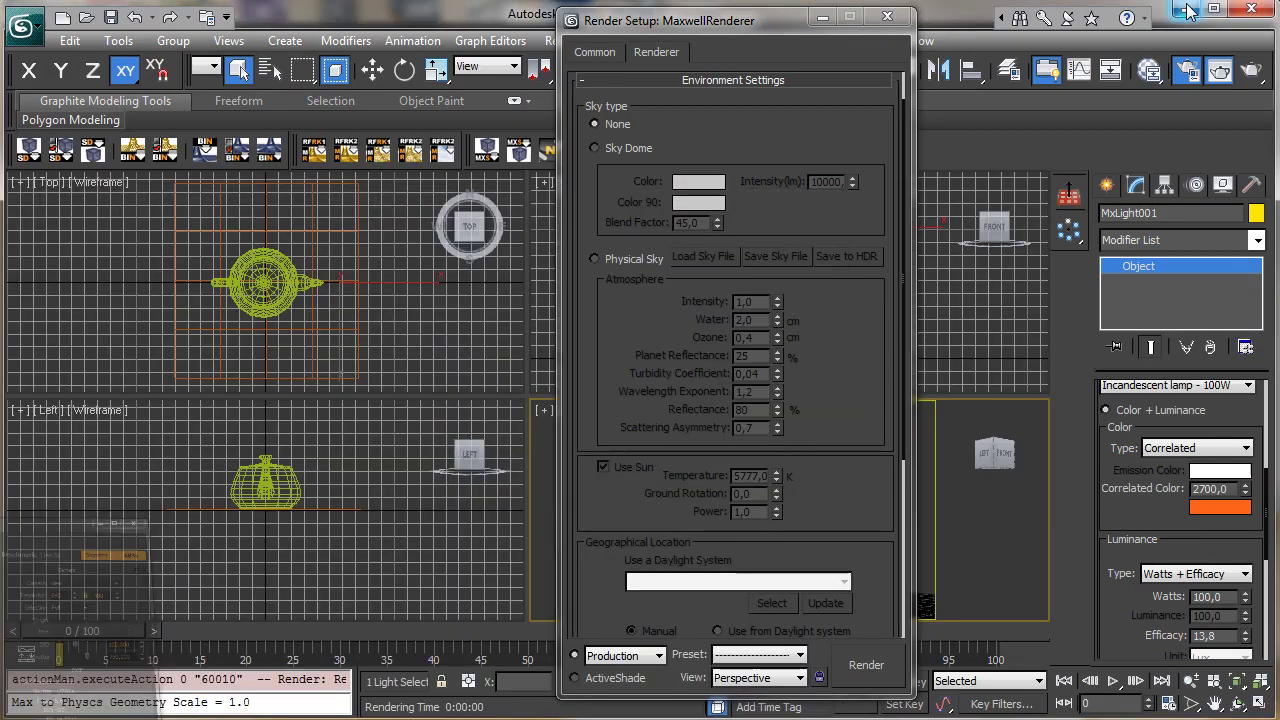
pyautogui.click(887, 17)
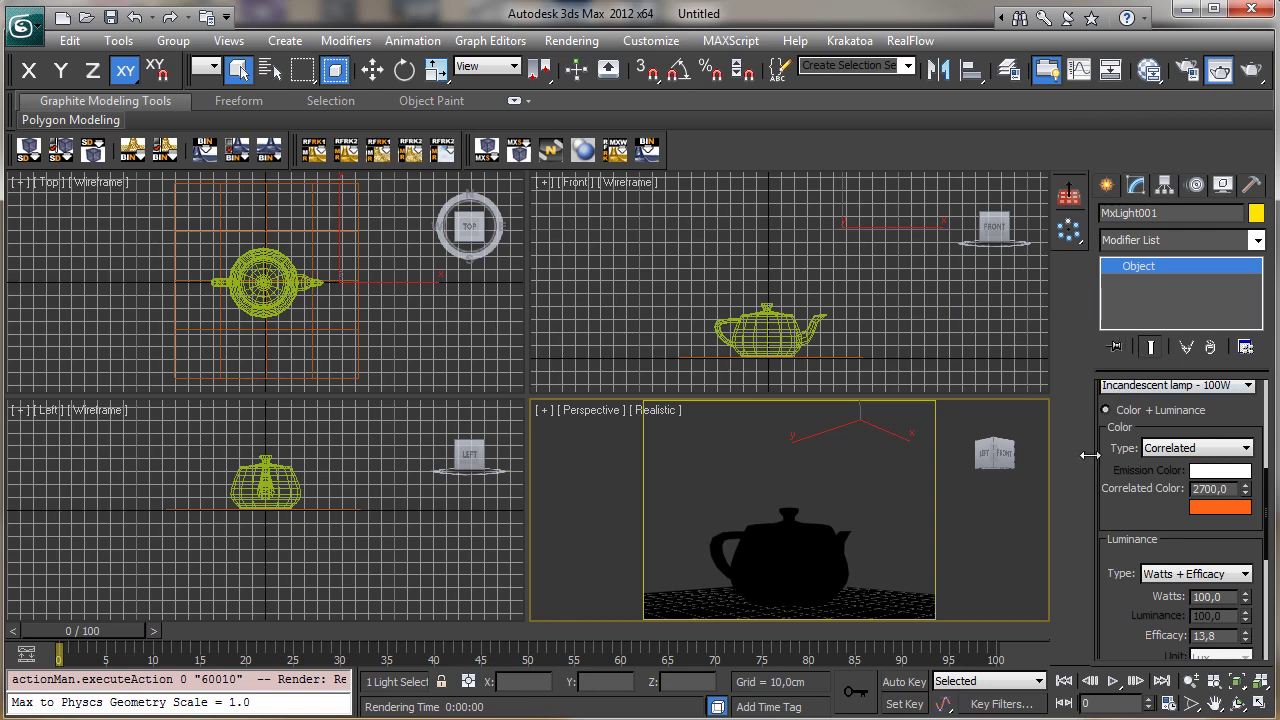
# Step: Disable the MxLight and switch the environment's sky type to Physical Sky
pyautogui.scroll(5, 1115, 457)
pyautogui.click(1190, 421)
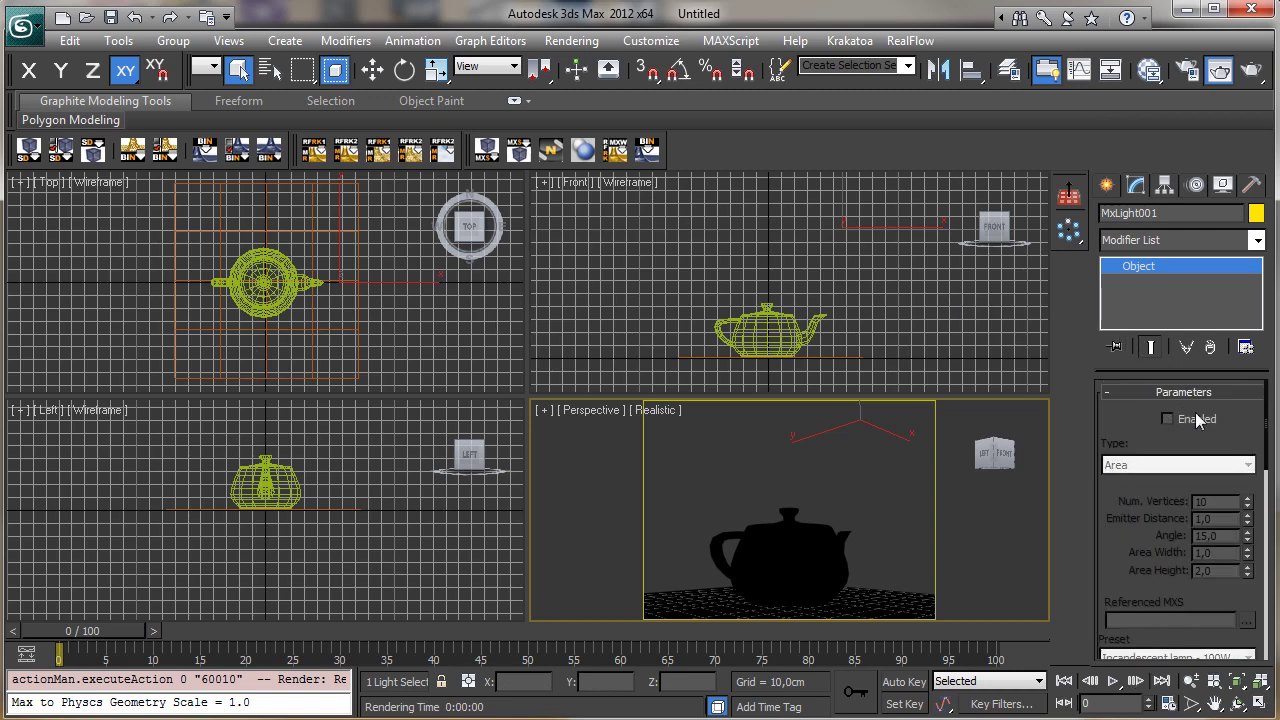
pyautogui.click(1185, 72)
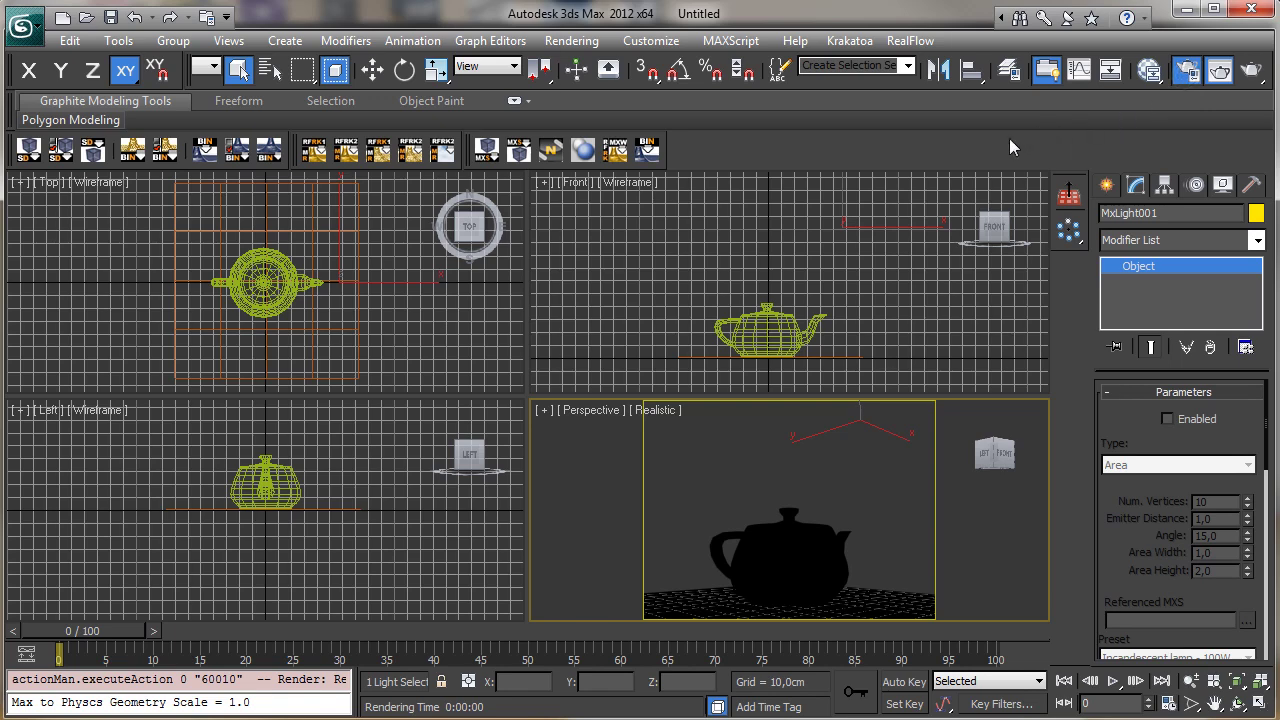
pyautogui.click(728, 126)
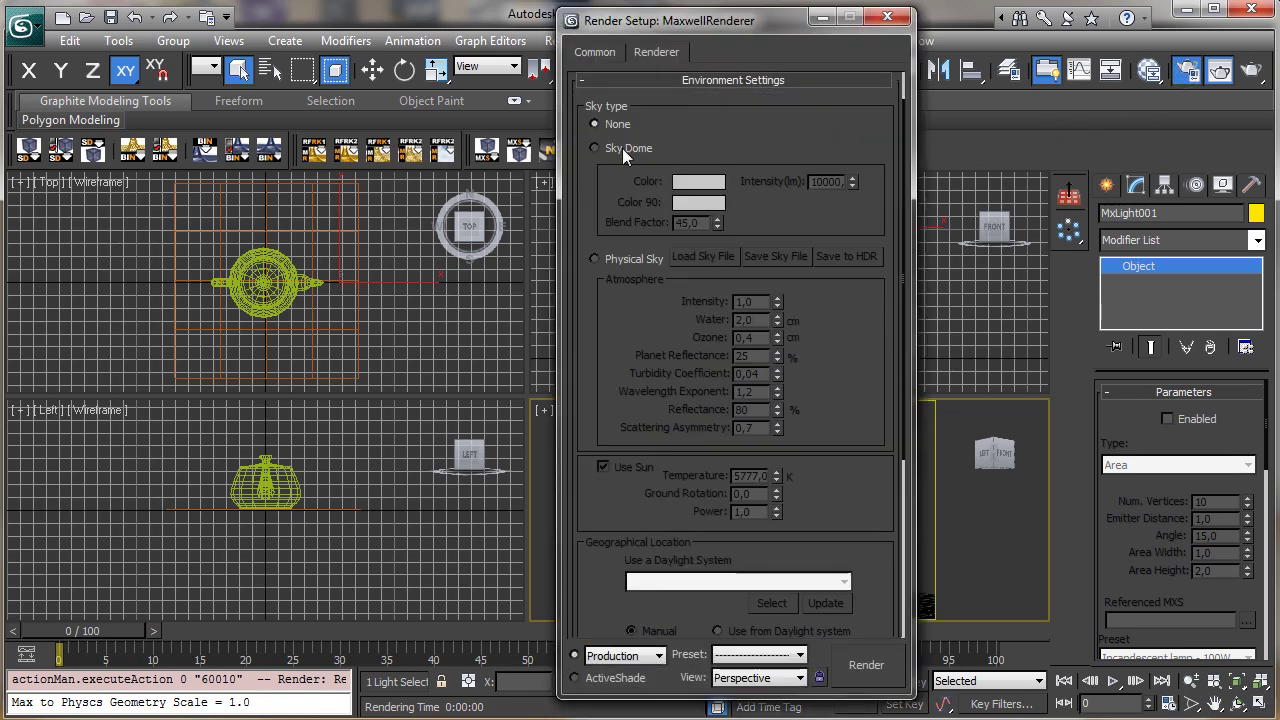
pyautogui.click(618, 258)
pyautogui.scroll(-3, 835, 326)
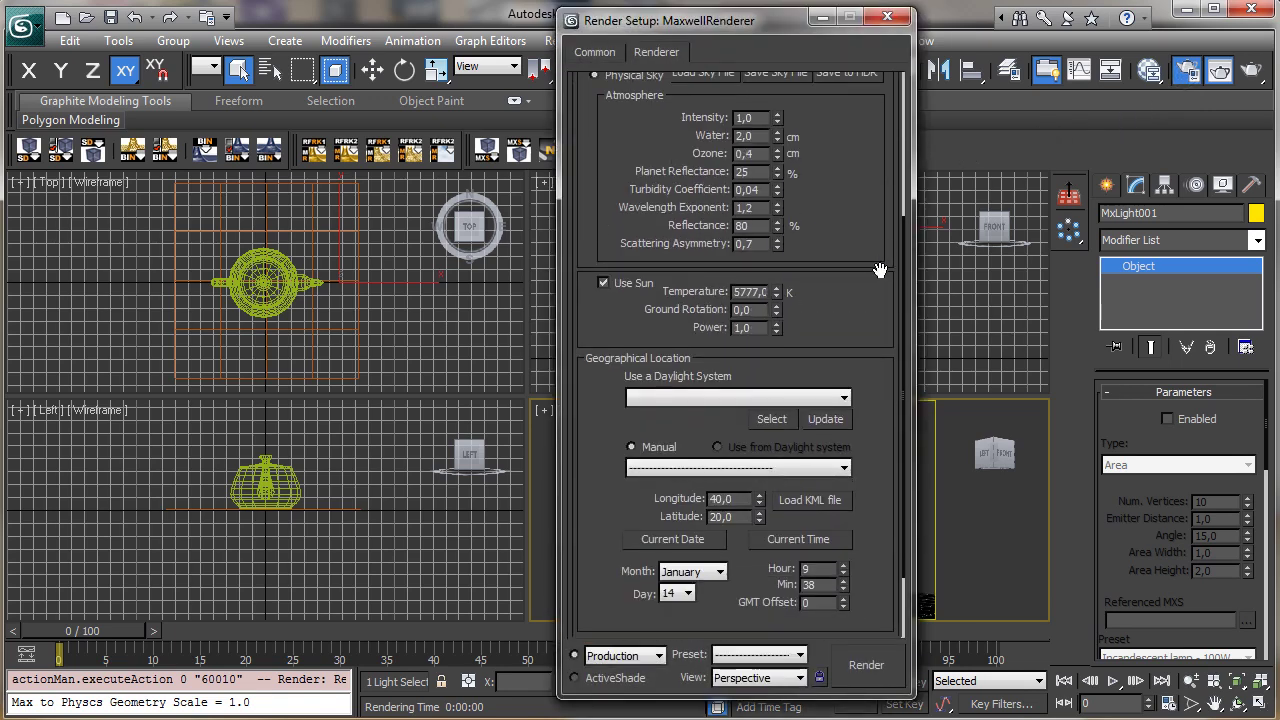
pyautogui.moveTo(835, 326); pyautogui.dragTo(858, 231)
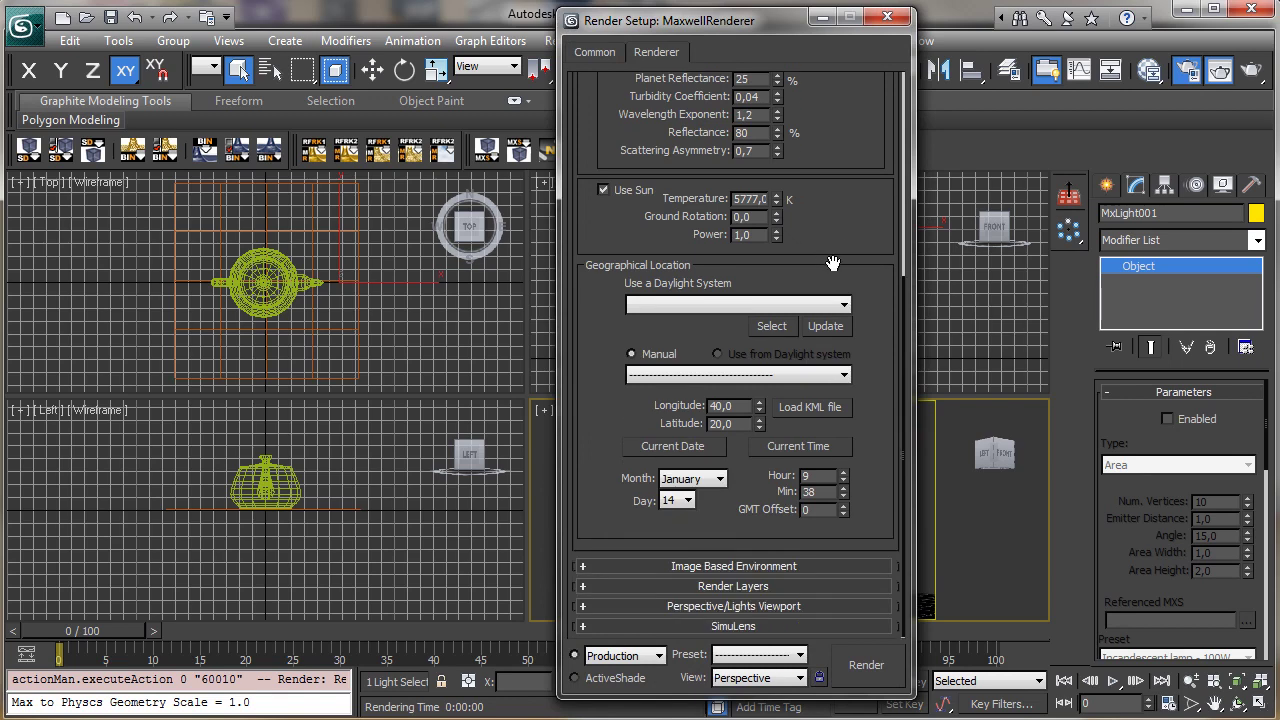
# Step: Set the sky's hour to 17, render the teapot, and stop the render once the lighting can be judged
pyautogui.click(845, 472)
pyautogui.click(844, 473)
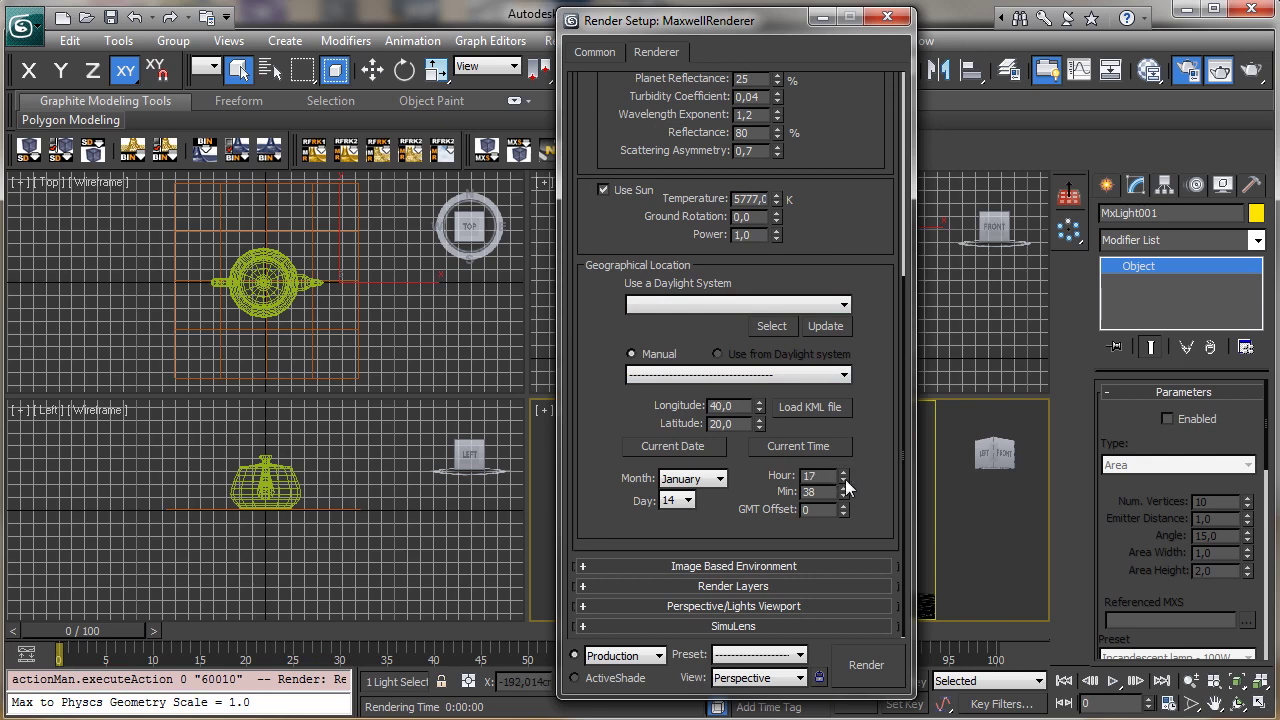
pyautogui.click(855, 664)
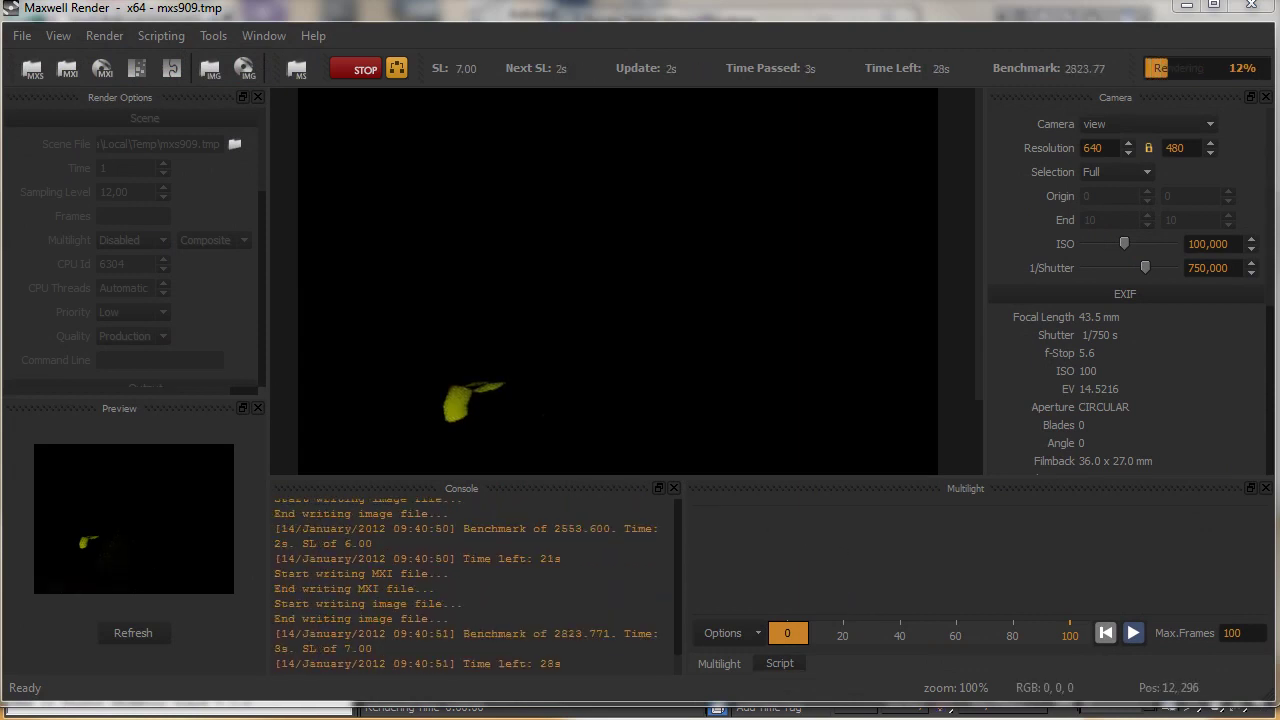
pyautogui.click(356, 69)
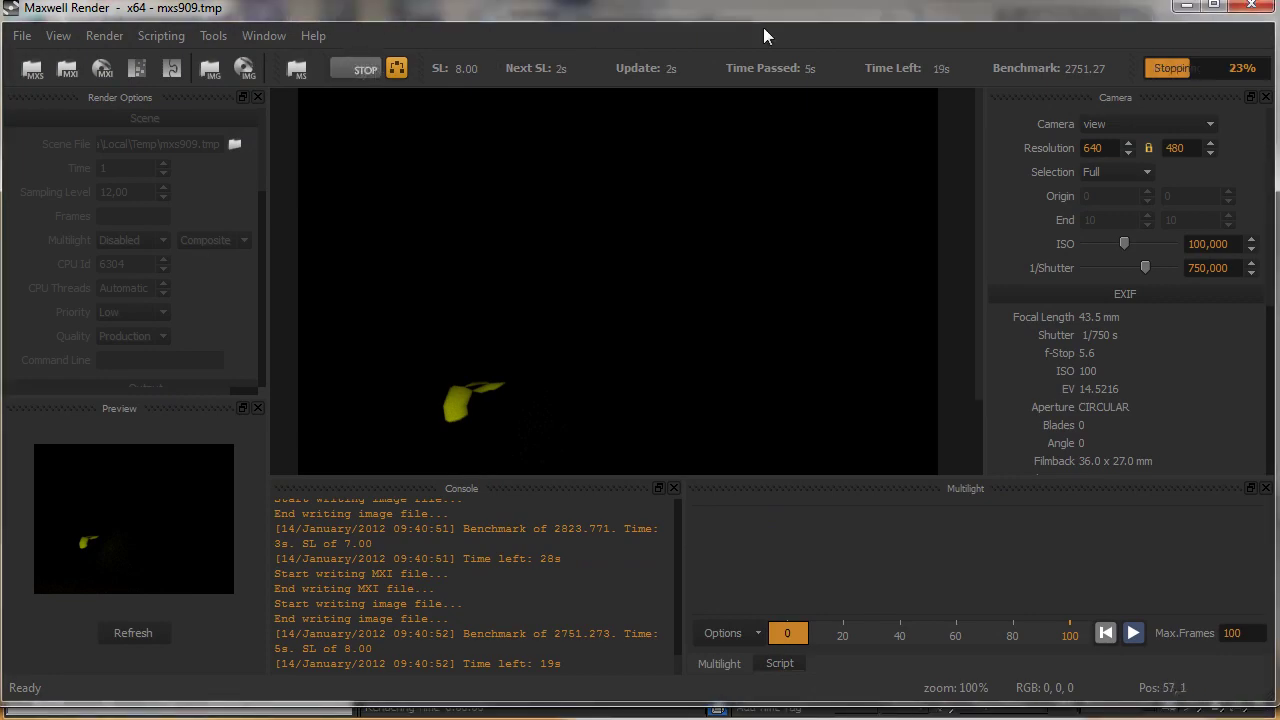
pyautogui.click(1187, 6)
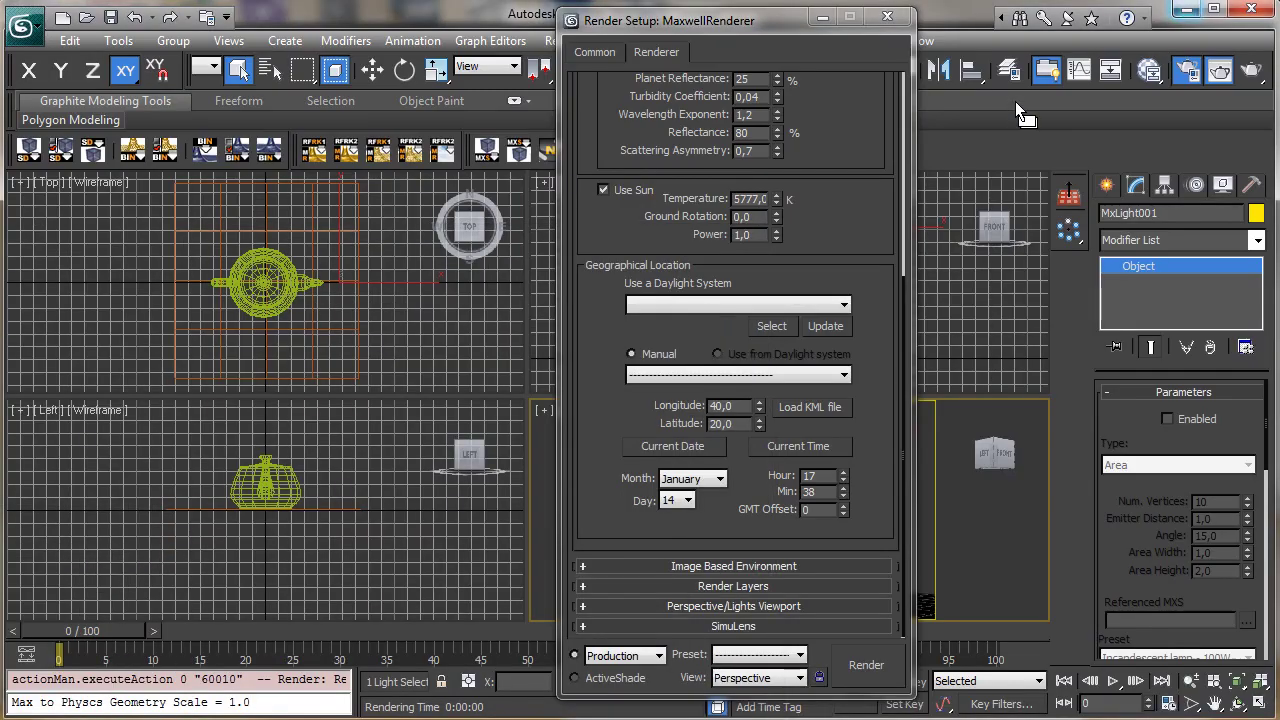
# Step: Set the sky's hour to 16, render the teapot again and stop the render after a brief check
pyautogui.click(843, 480)
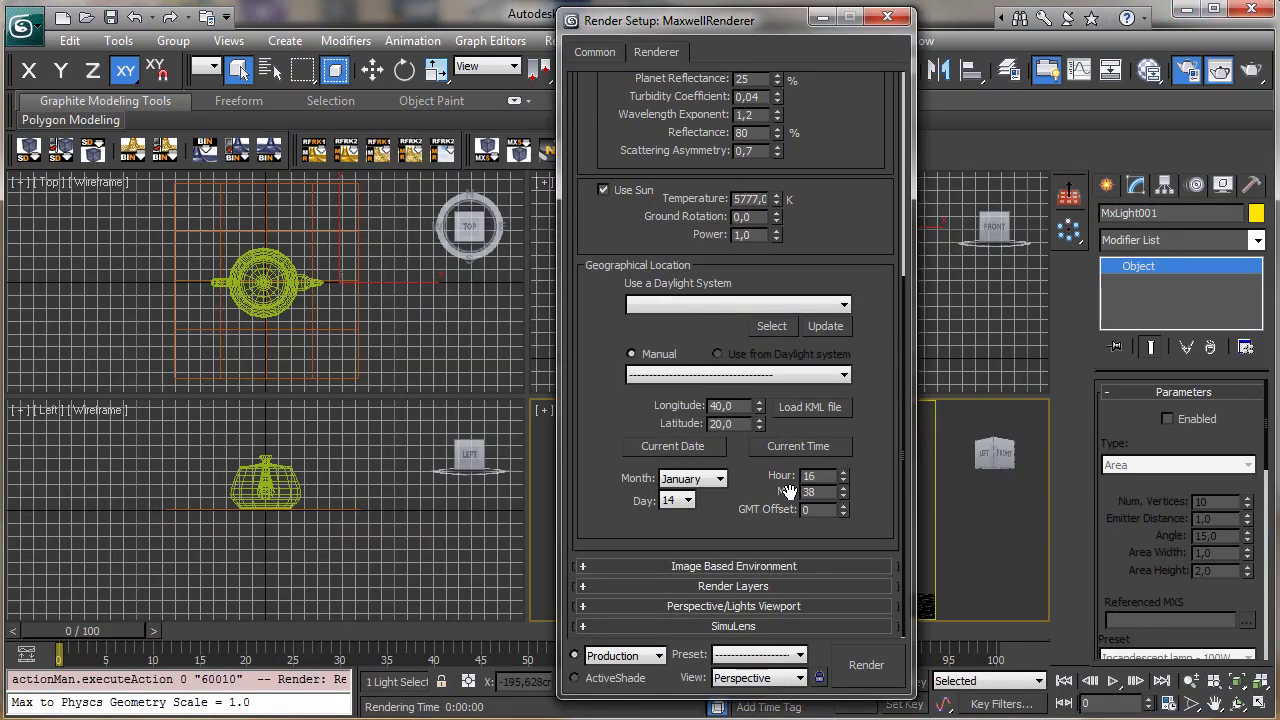
pyautogui.click(886, 664)
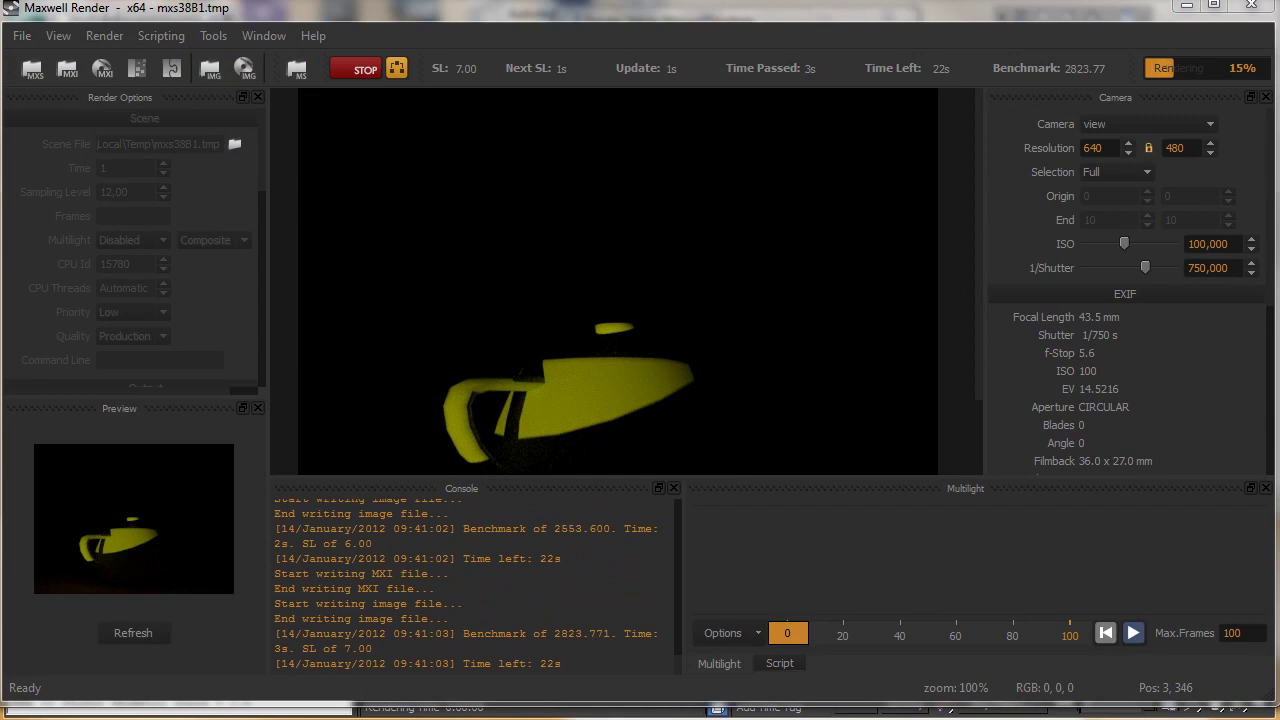
pyautogui.click(366, 68)
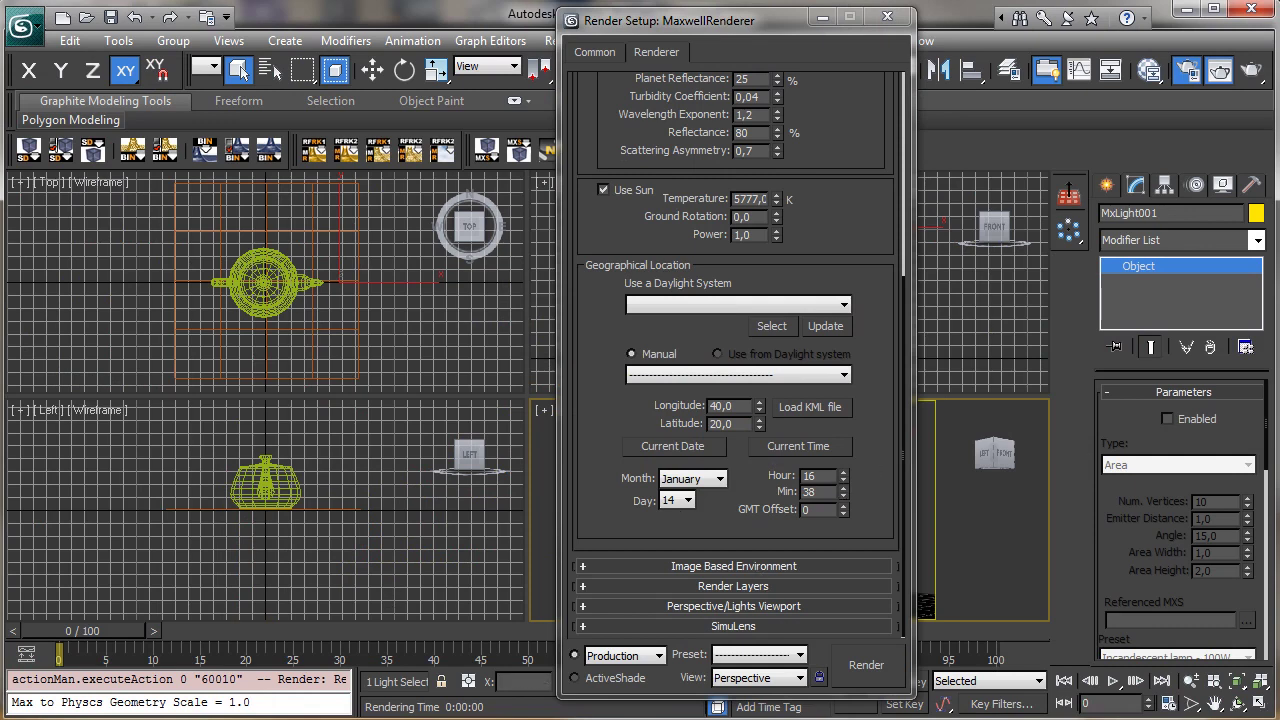
# Step: Reset the physical sky to the current time and render the teapot in the Perspective view
pyautogui.click(798, 446)
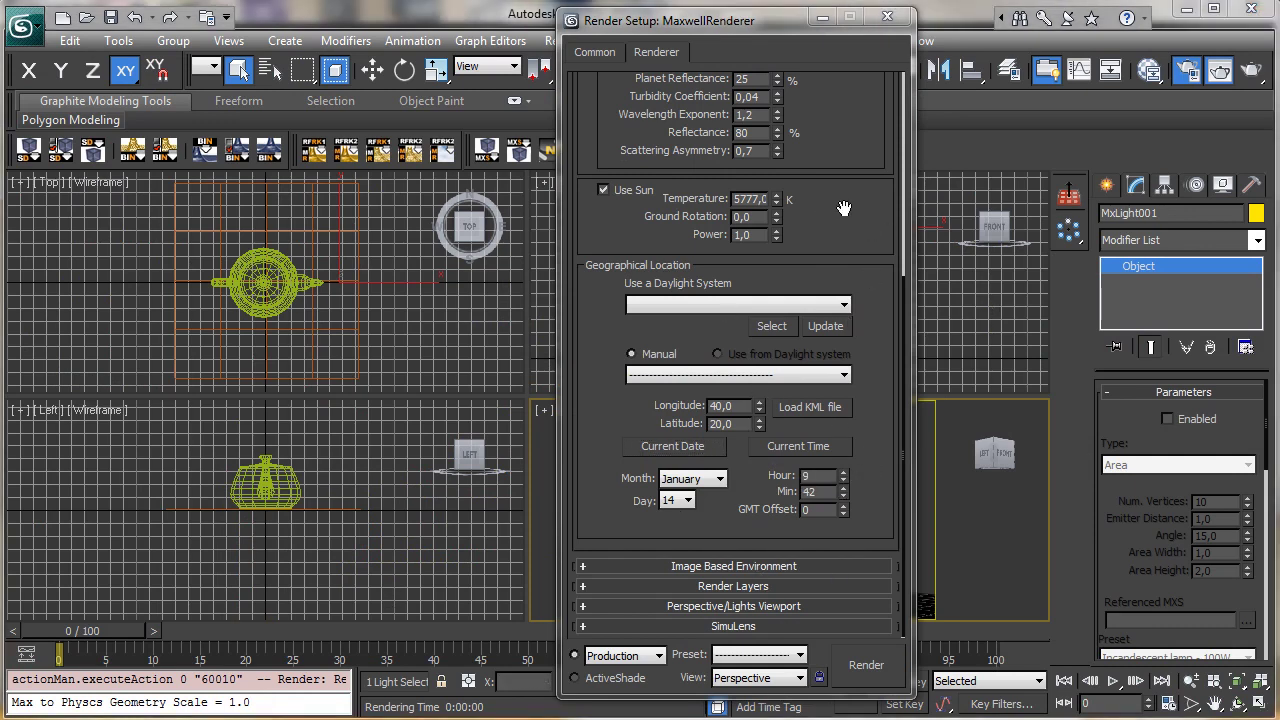
pyautogui.moveTo(837, 208); pyautogui.dragTo(829, 466)
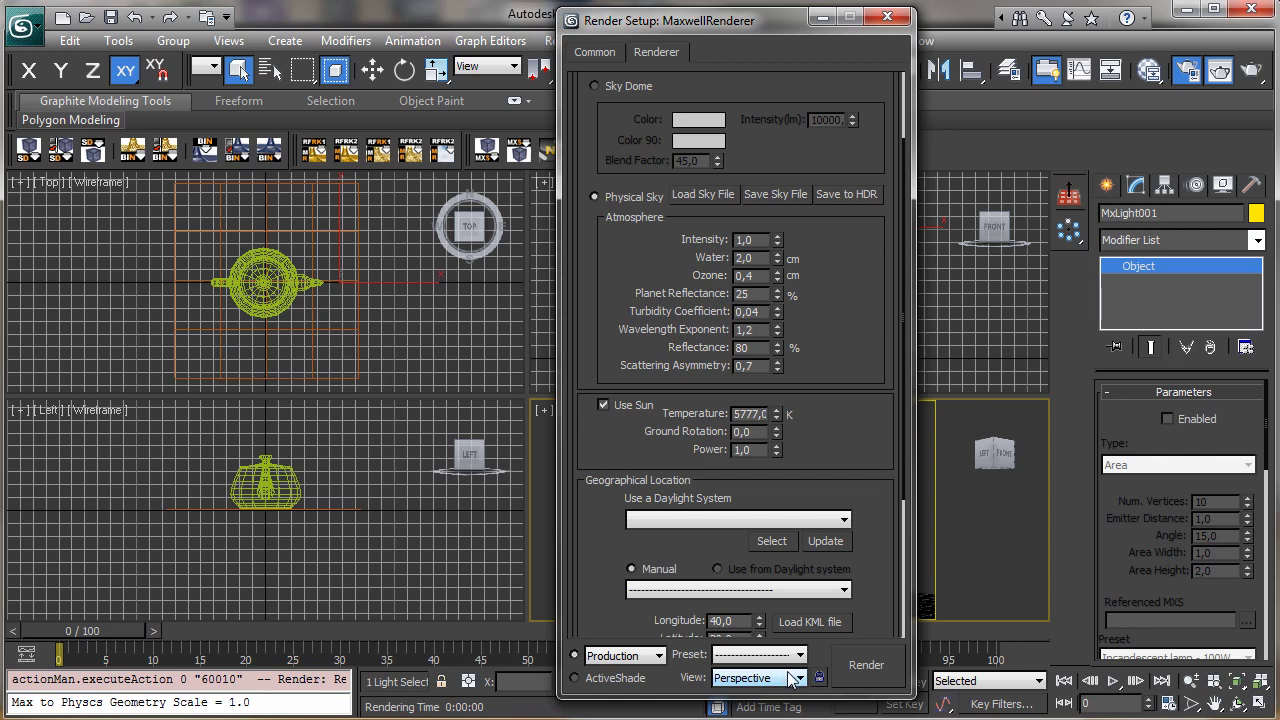
pyautogui.click(852, 664)
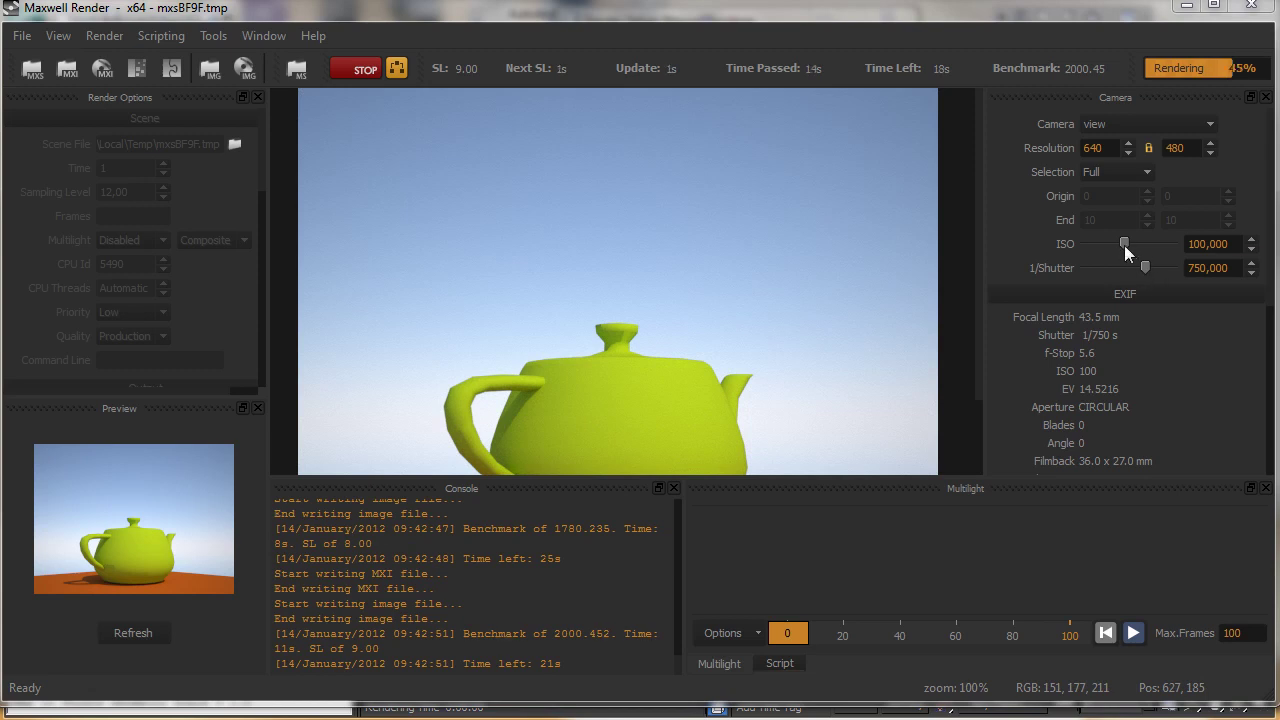
# Step: Adjust the Maxwell Render camera exposure to ISO 302 and shutter 1/1630, and slightly enlarge the render window
pyautogui.moveTo(1124, 245)
pyautogui.mouseDown()
pyautogui.moveTo(1147, 242)
pyautogui.moveTo(1122, 241)
pyautogui.moveTo(1140, 240)
pyautogui.moveTo(1122, 241)
pyautogui.moveTo(1131, 266)
pyautogui.moveTo(1155, 266)
pyautogui.moveTo(1134, 244)
pyautogui.mouseUp()
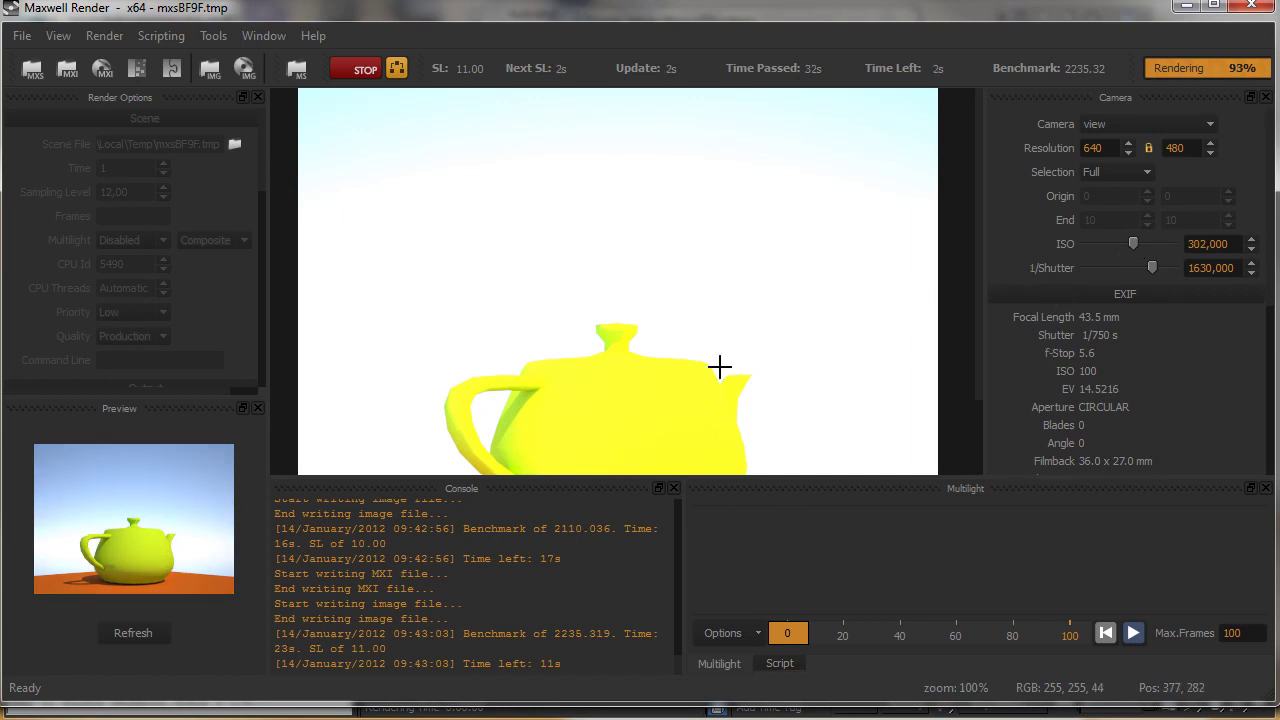
pyautogui.moveTo(663, 700); pyautogui.dragTo(663, 708)
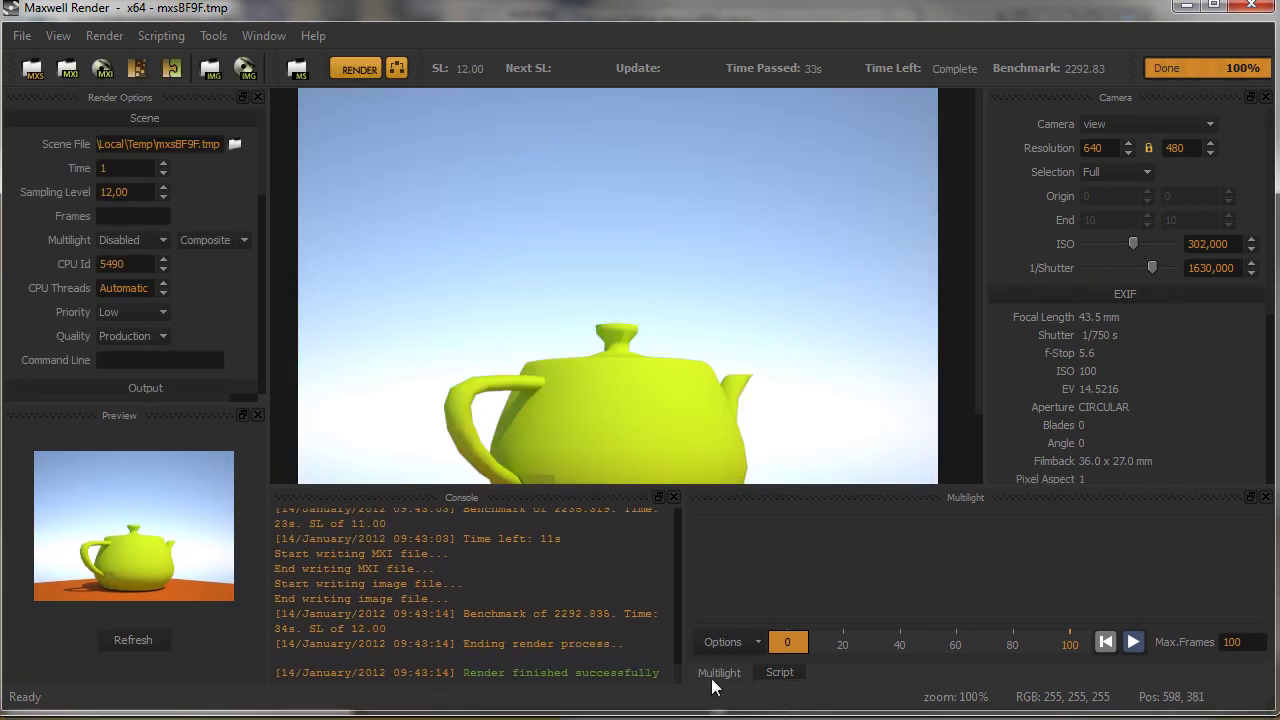